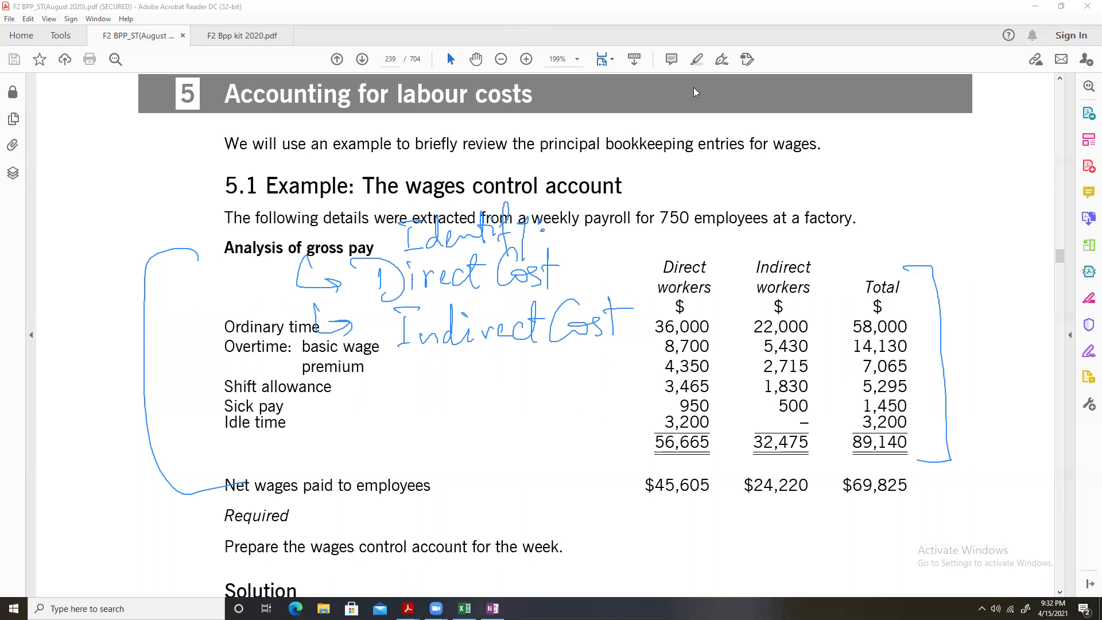
Clear the handwritten annotations from the wages control account example on the PDF page
key(e)
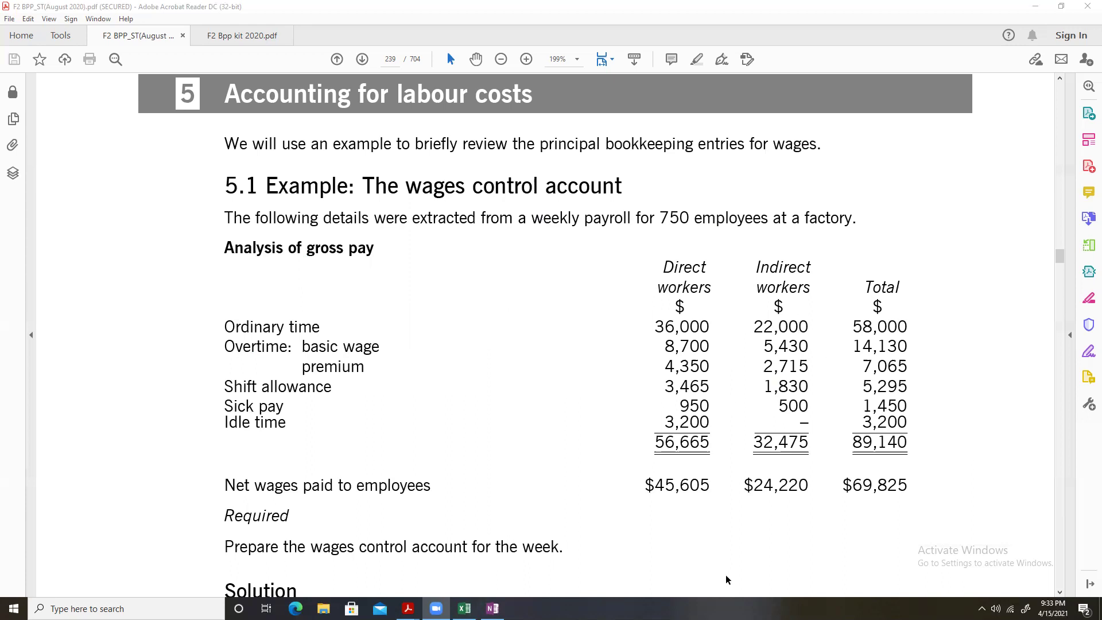
drag(657, 325, 664, 346)
click(710, 367)
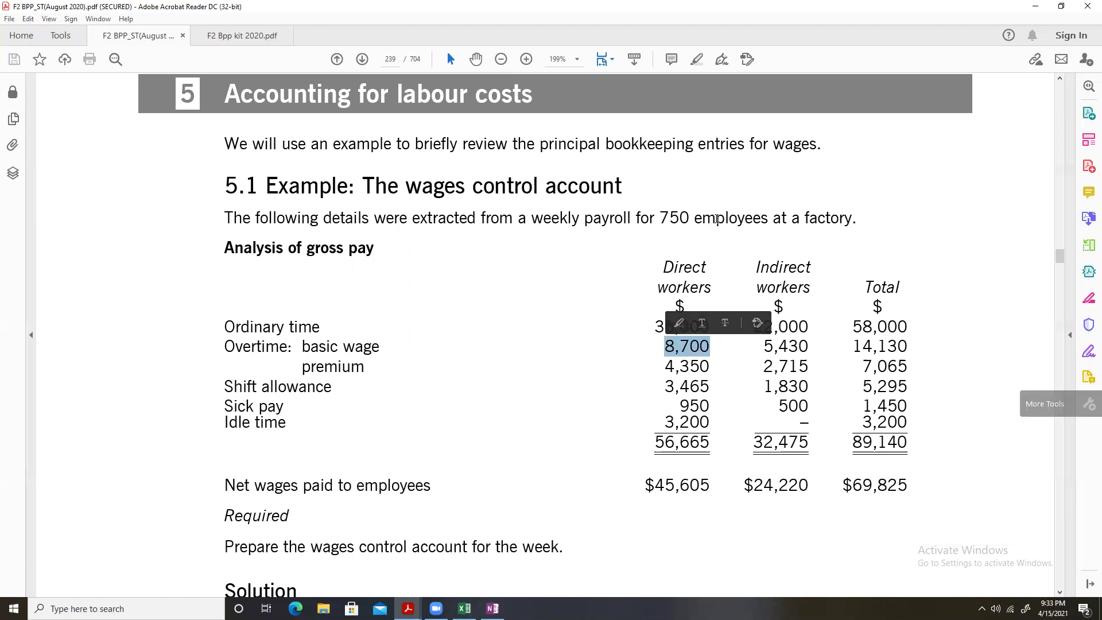
click(800, 269)
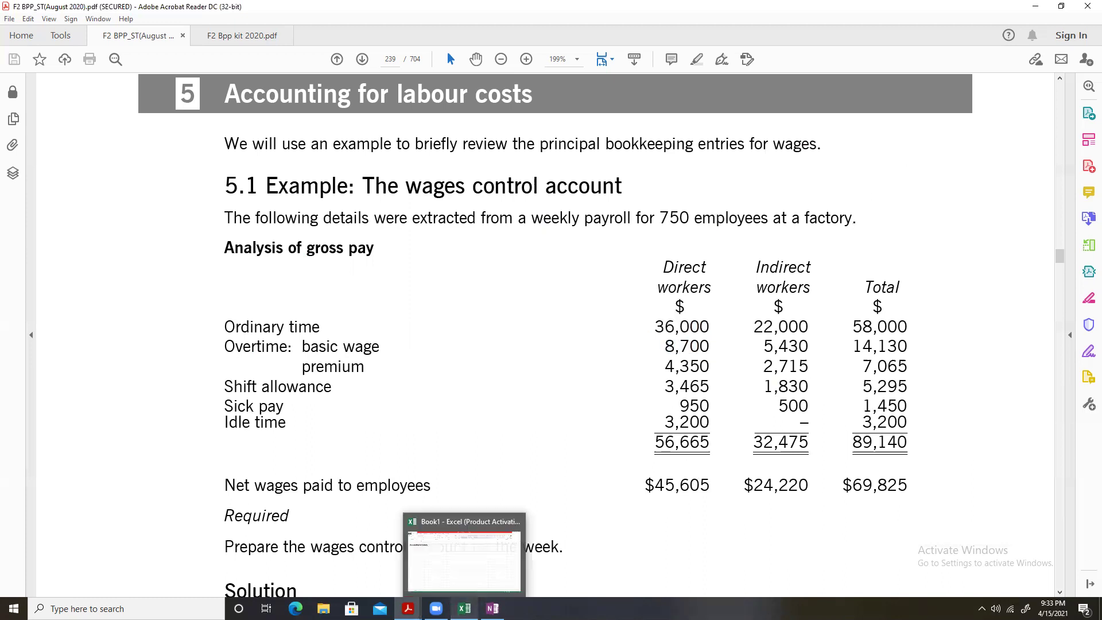
Switch to the Excel workbook and outline a T-account with a bottom border on G4:R4 and a right border on L5:L14
click(464, 608)
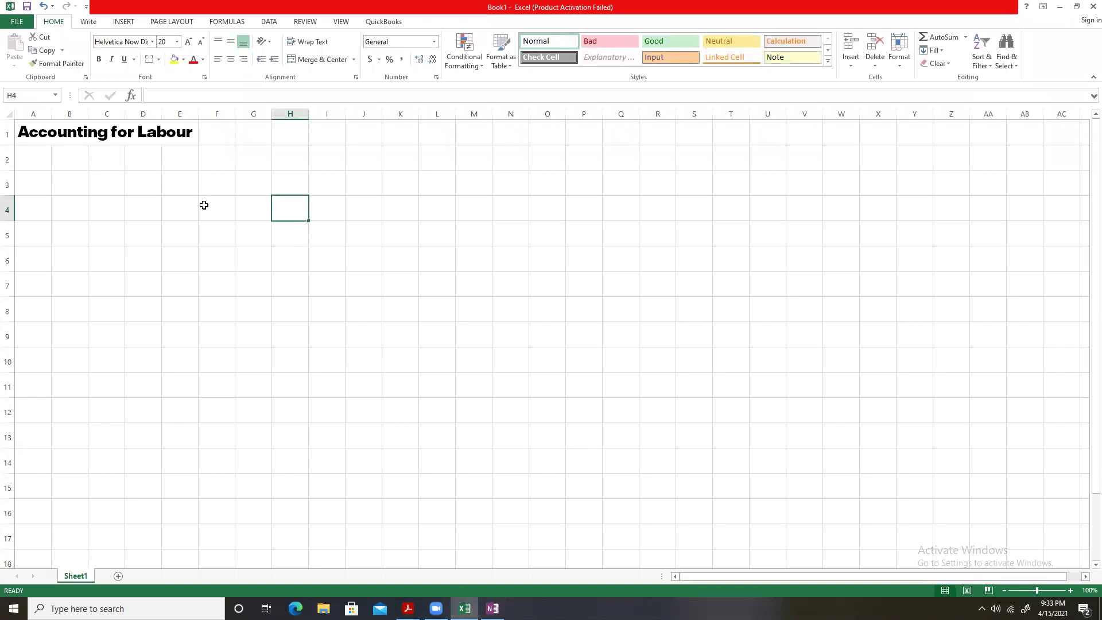
click(258, 207)
drag(329, 207, 612, 213)
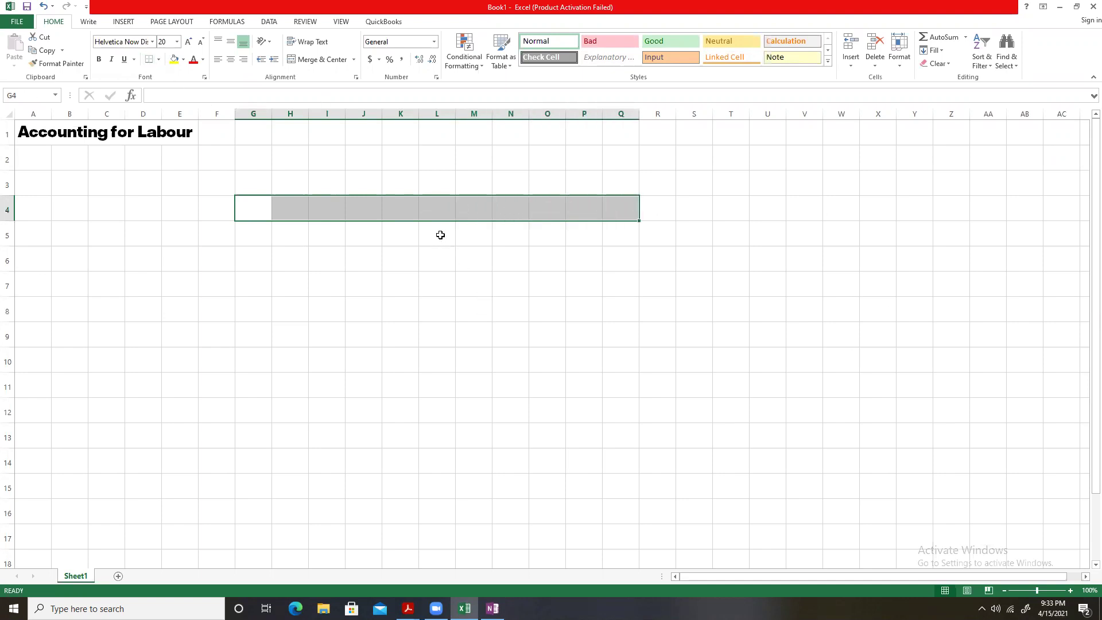
click(662, 210)
drag(438, 234, 430, 448)
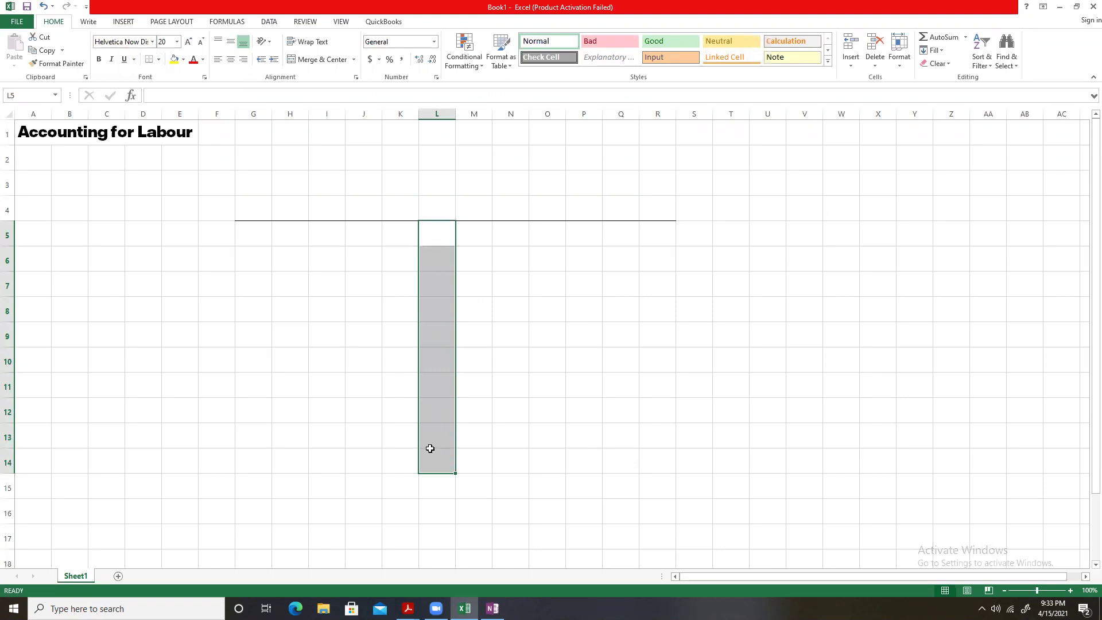
click(158, 59)
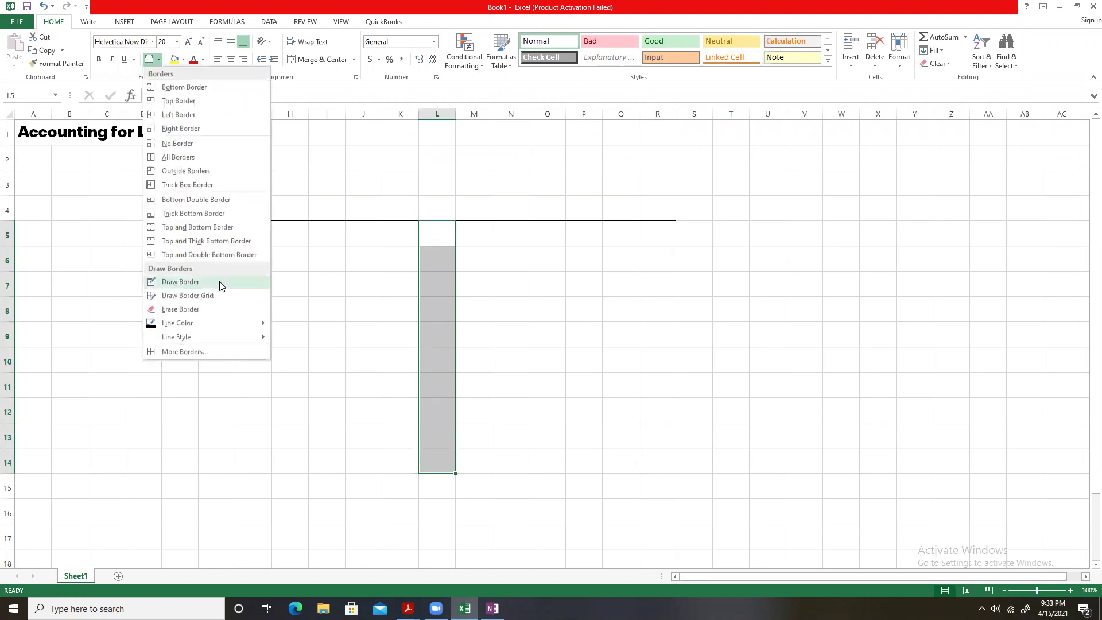
click(225, 127)
Merge and center G4:R4 above the T-account and title it "Wages Control Account"
drag(254, 204, 647, 207)
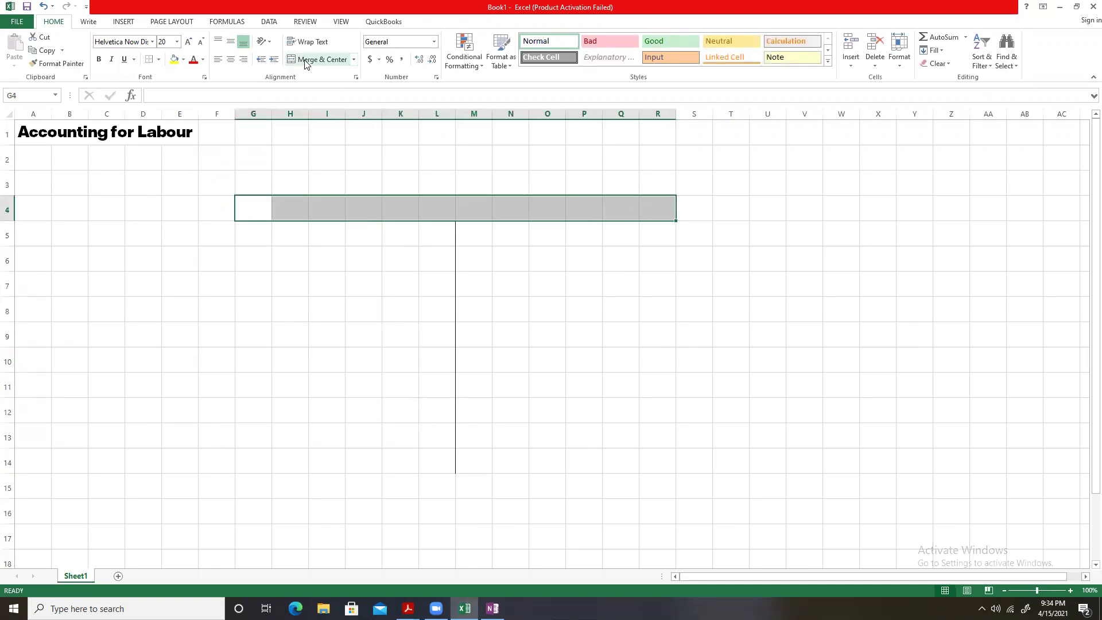
click(322, 59)
text(W)
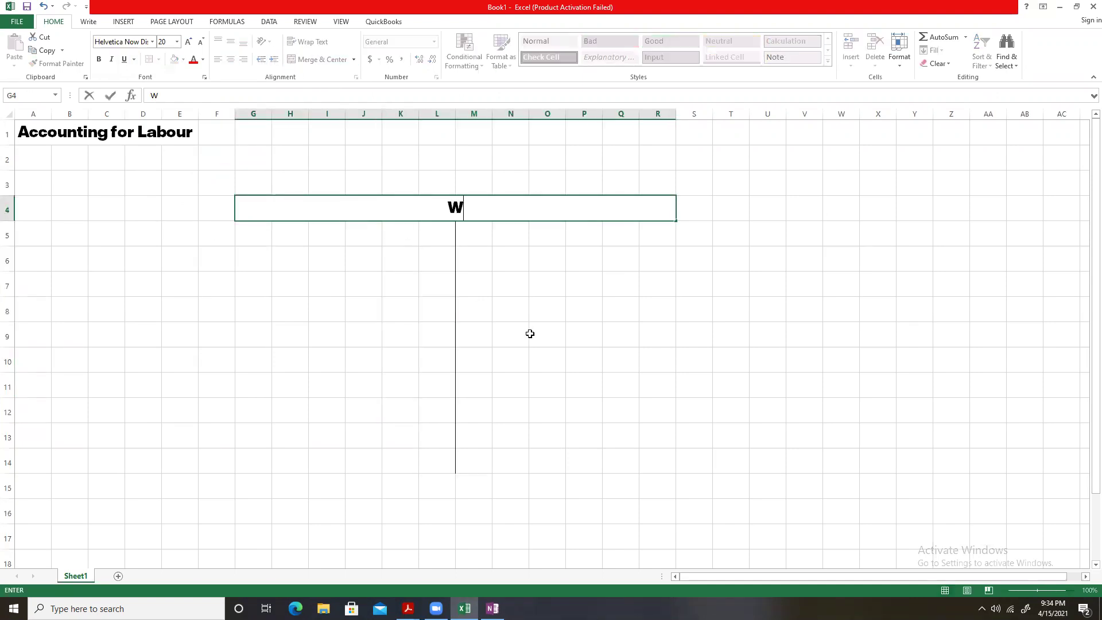
text(ages C)
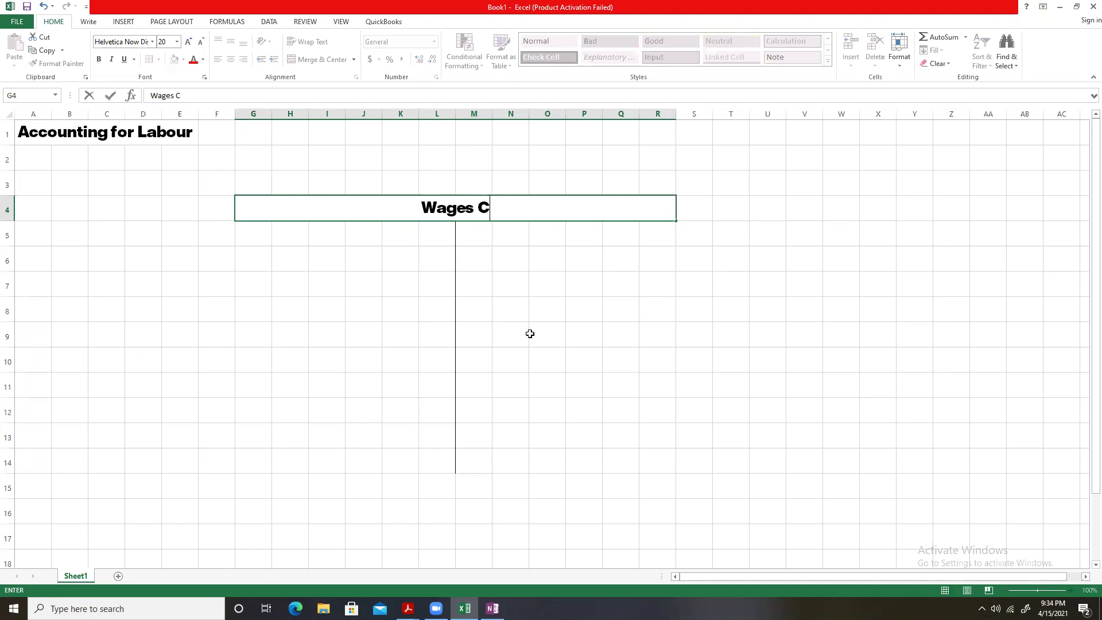
text(ontrol Account)
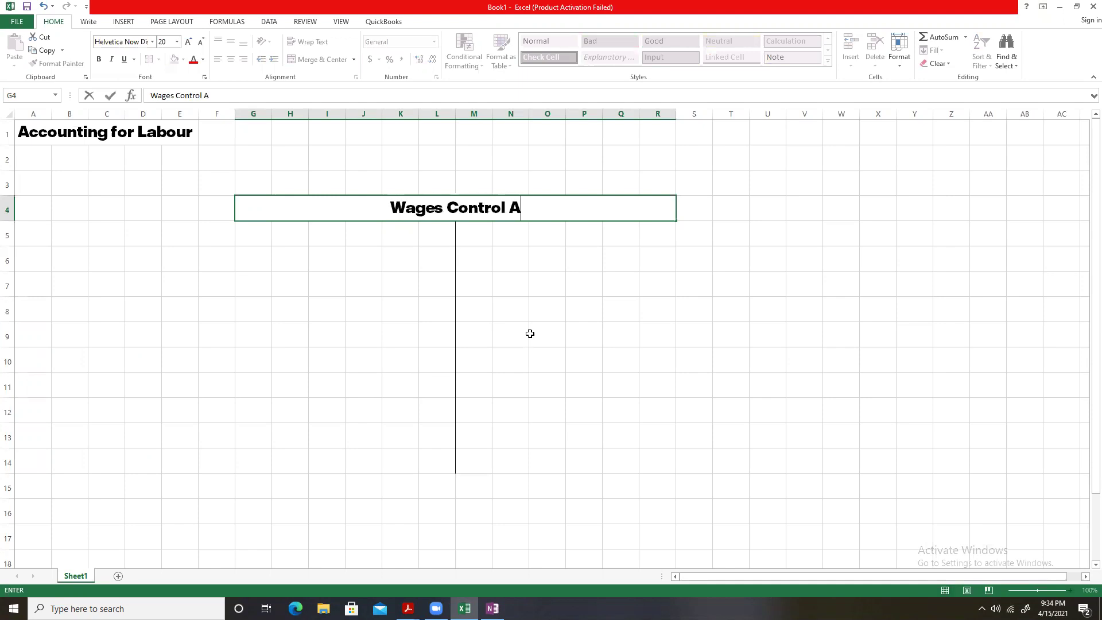
key(Return)
key(Right)
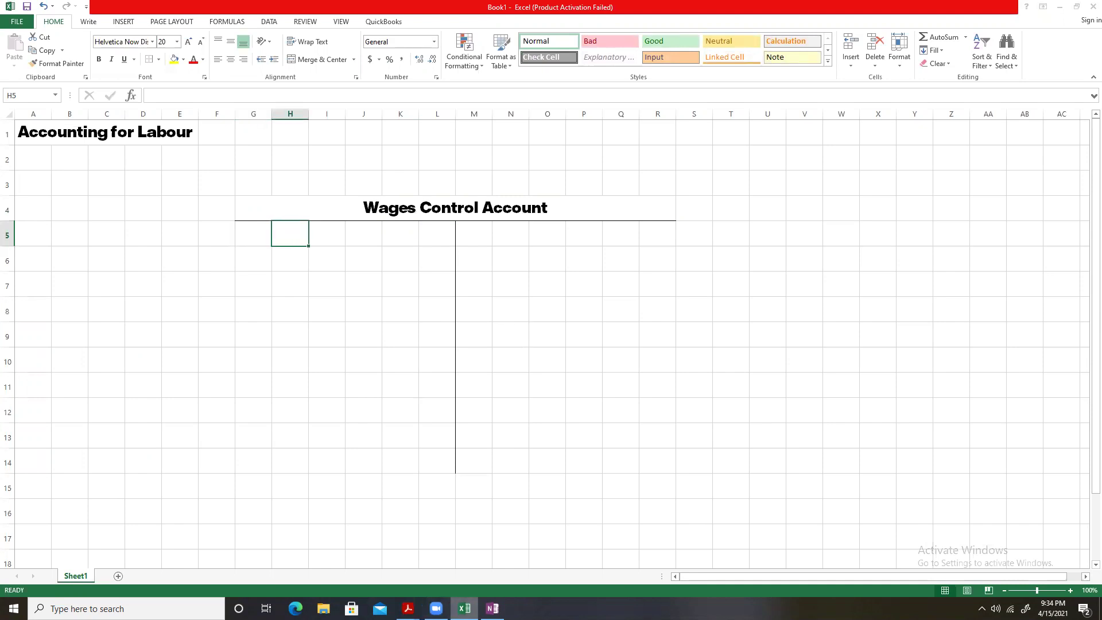
Consult the payroll example in Acrobat Reader, and enter "Bank" in G5 of the Excel sheet as the first debit entry
click(408, 609)
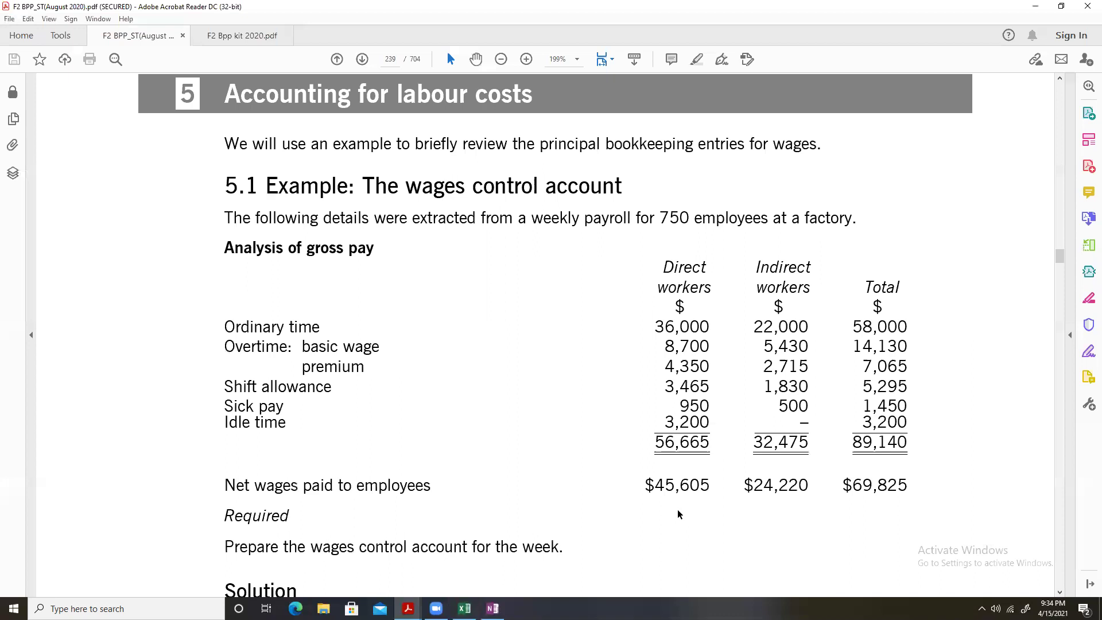
click(464, 609)
click(259, 254)
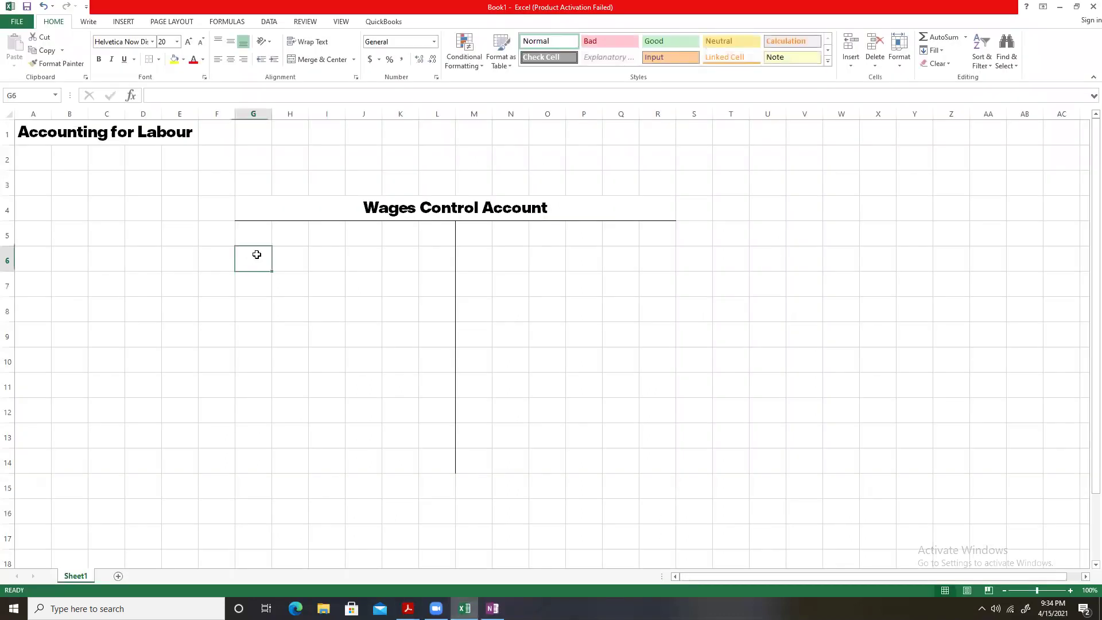
click(262, 240)
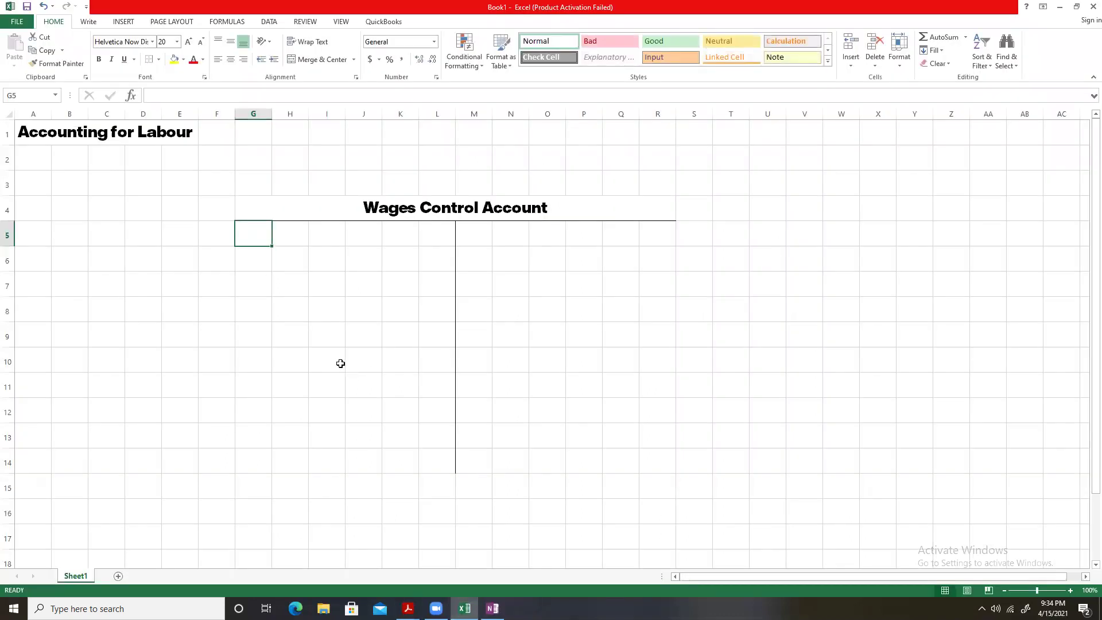
click(255, 266)
click(270, 242)
click(254, 262)
click(265, 230)
text(Bank)
key(Return)
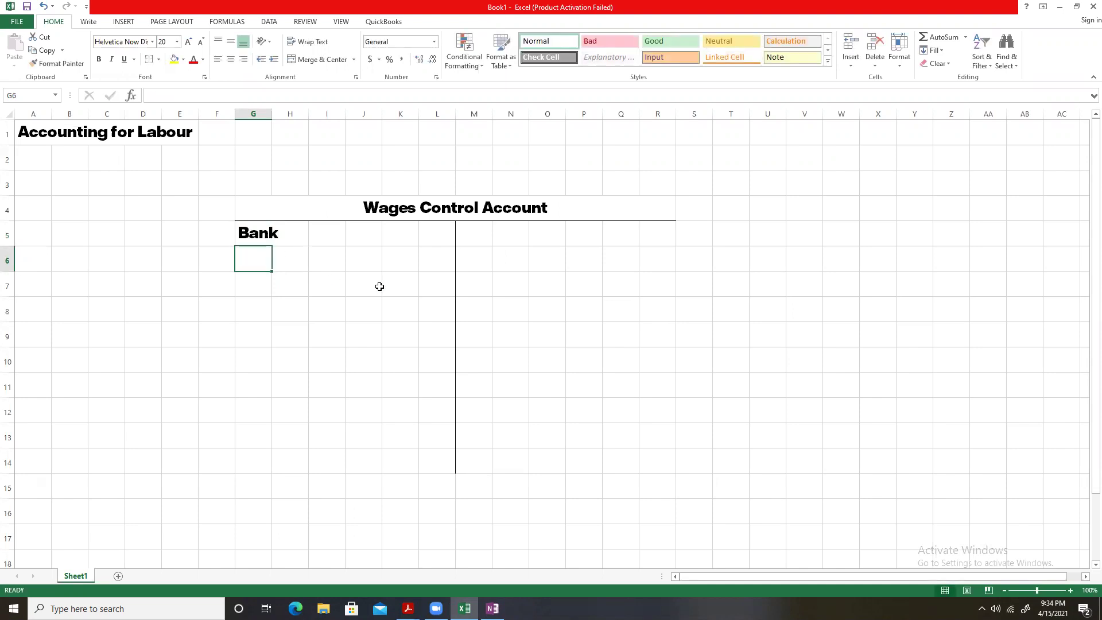
Look up the total net wages paid in the PDF and enter 69825 in L5 as the Bank amount
key(Up)
key(Right)
key(Right)
key(Right)
key(Right)
key(Right)
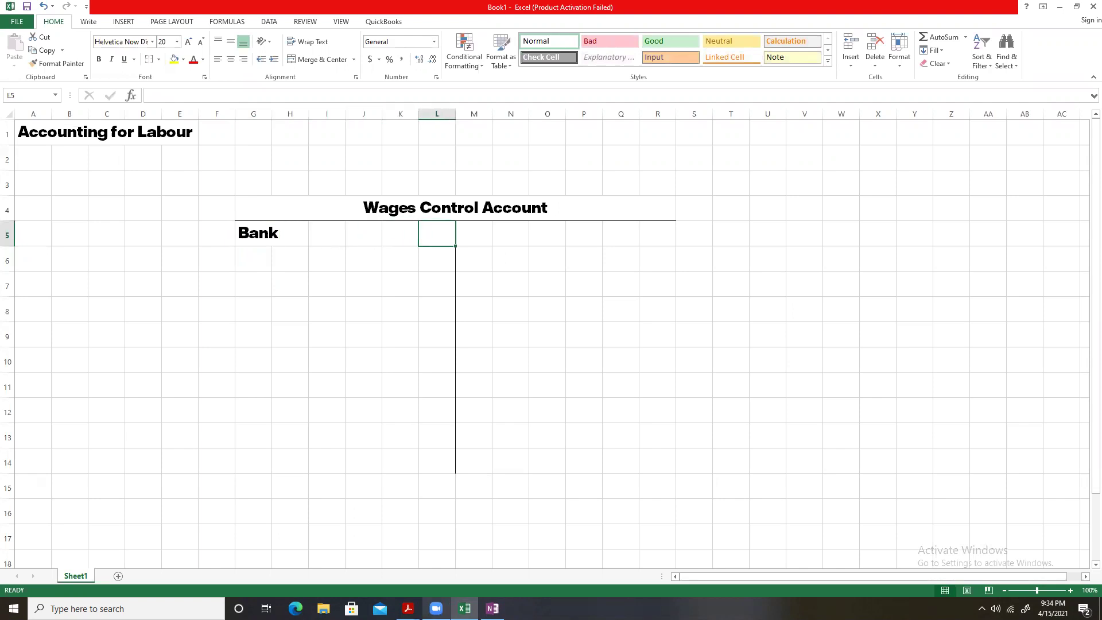
key(alt+Tab)
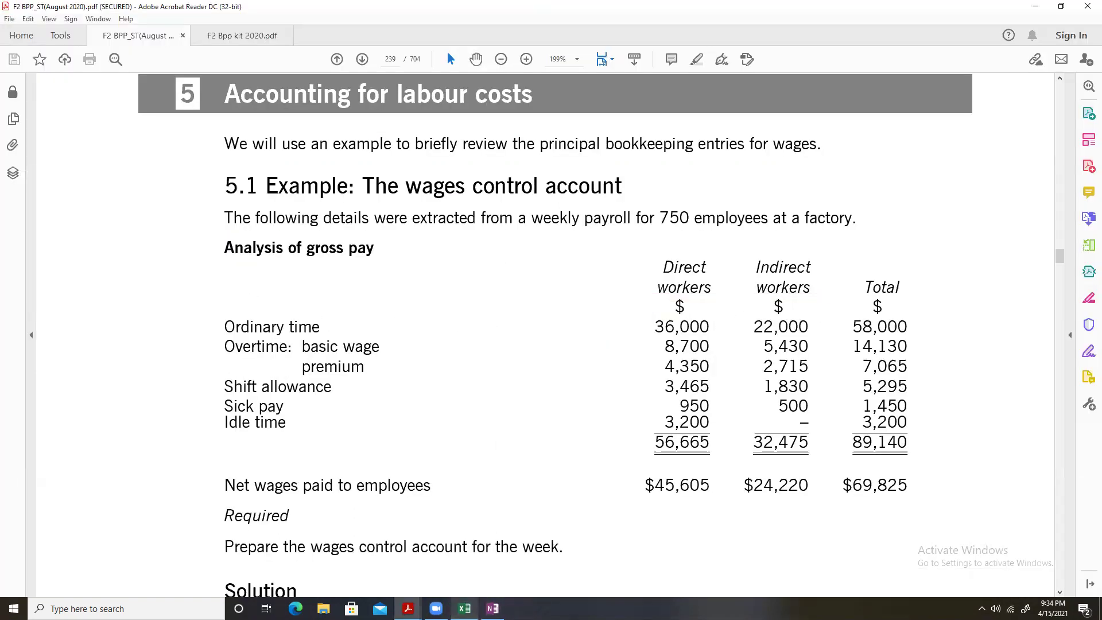
key(alt+Tab)
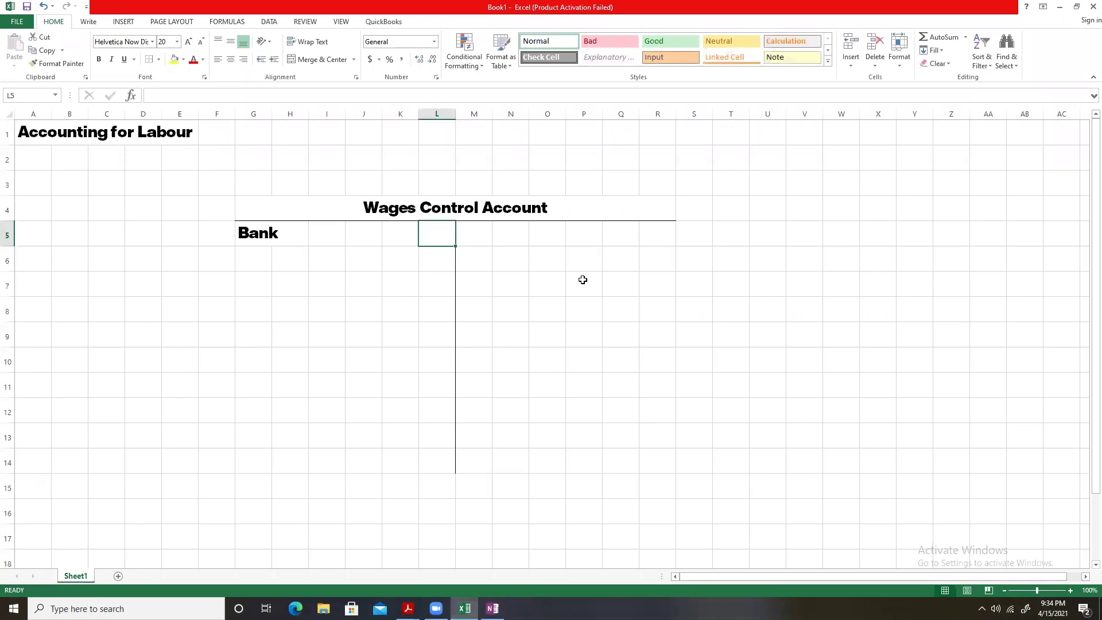
text(69825)
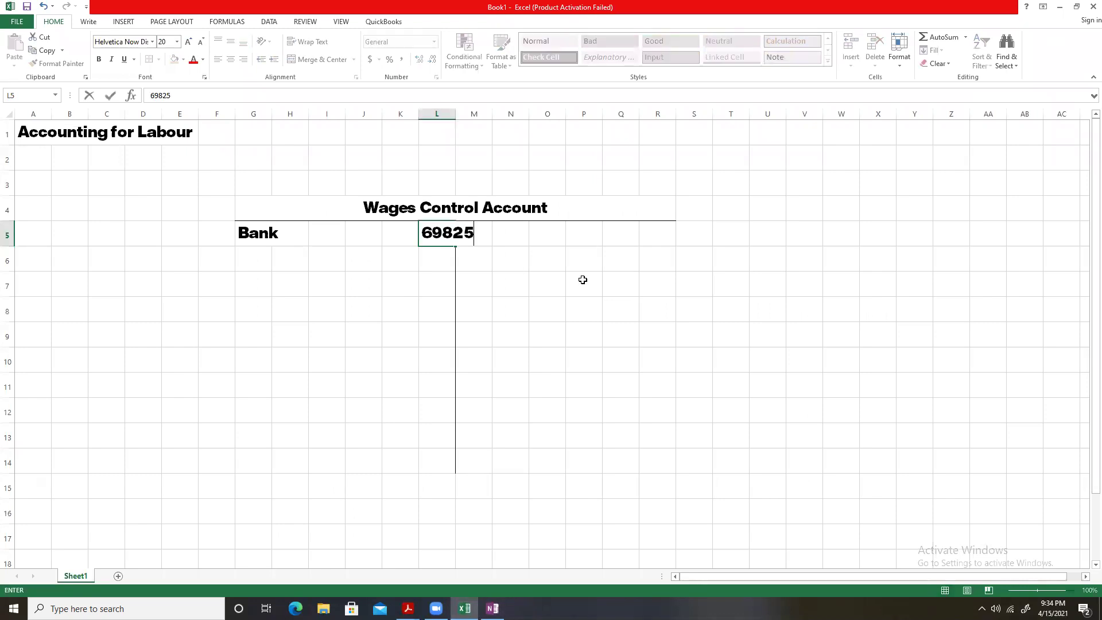
key(Return)
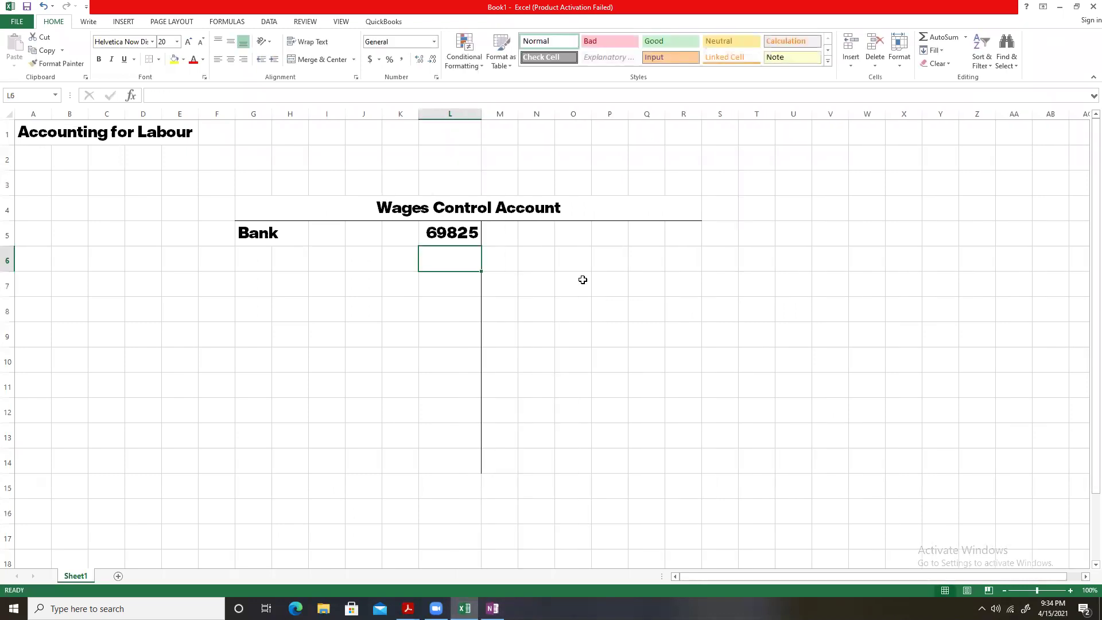
Label the second debit entry "Deductions Control" in G6 and "Account" in G7
click(248, 257)
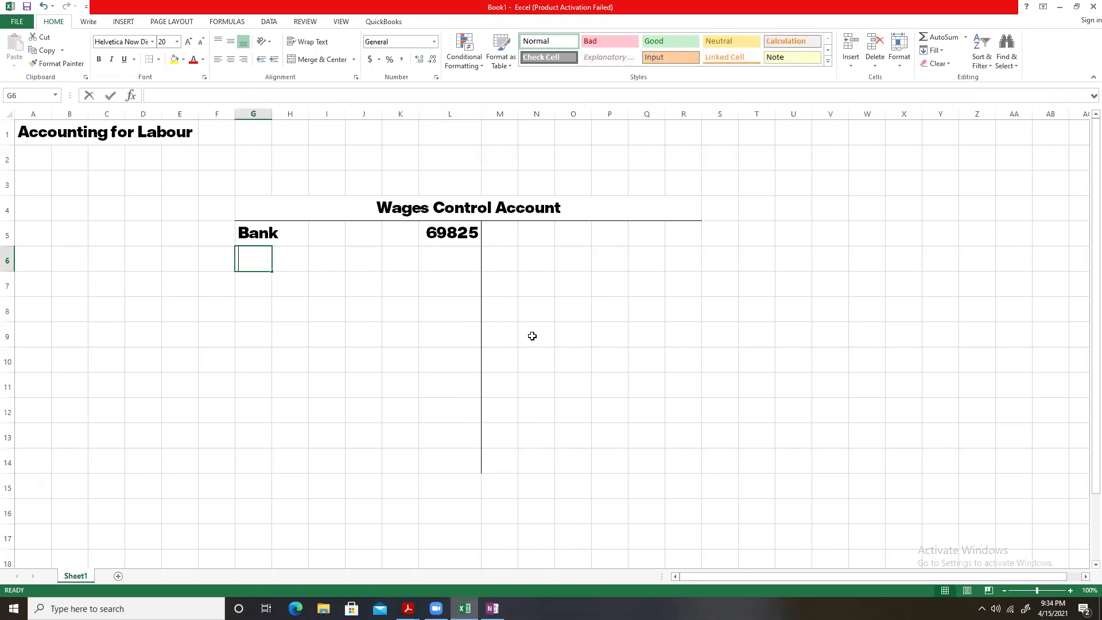
text(Deductions Control)
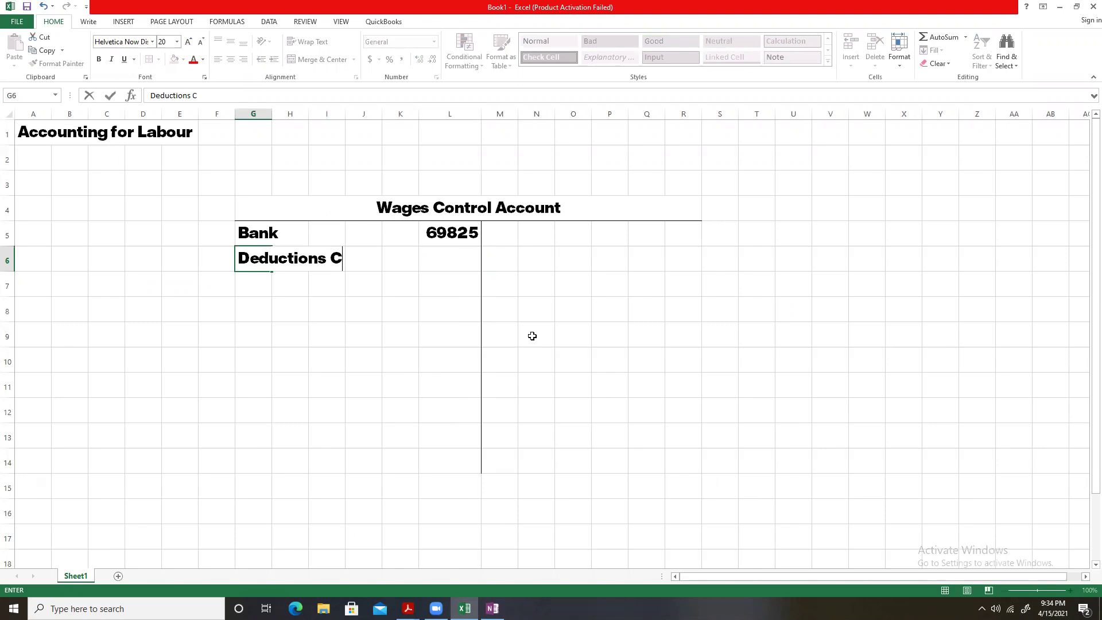
key(Return)
text(Account)
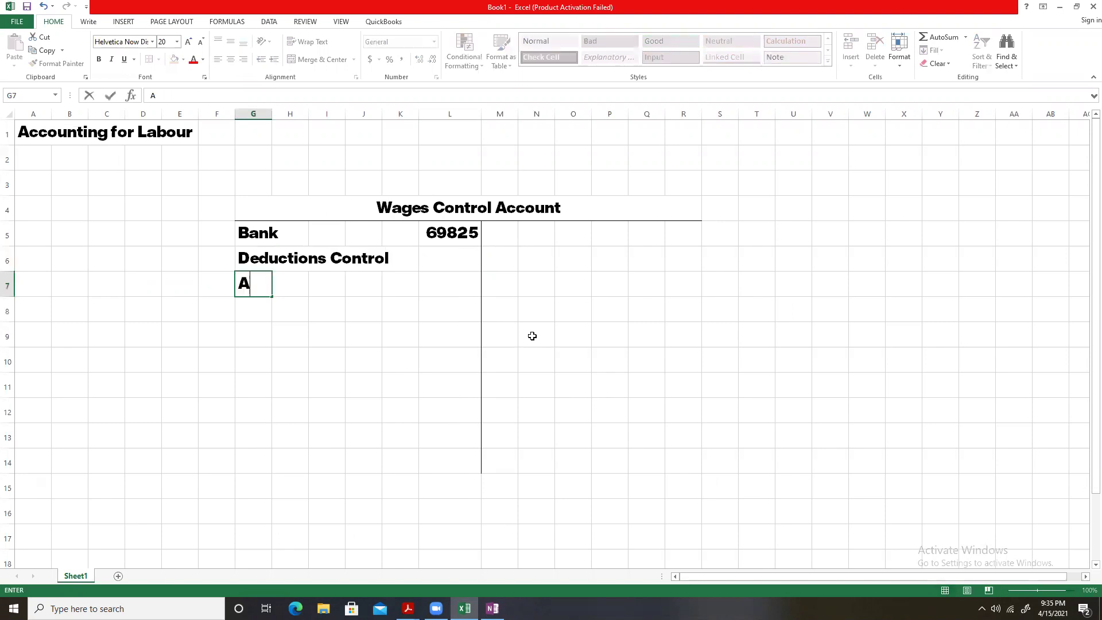
key(Return)
Look up total gross pay in the PDF and calculate the deductions in L7 with the formula =89140-L5
key(Up)
key(Up)
key(Right)
key(Right)
key(Right)
key(Right)
key(Right)
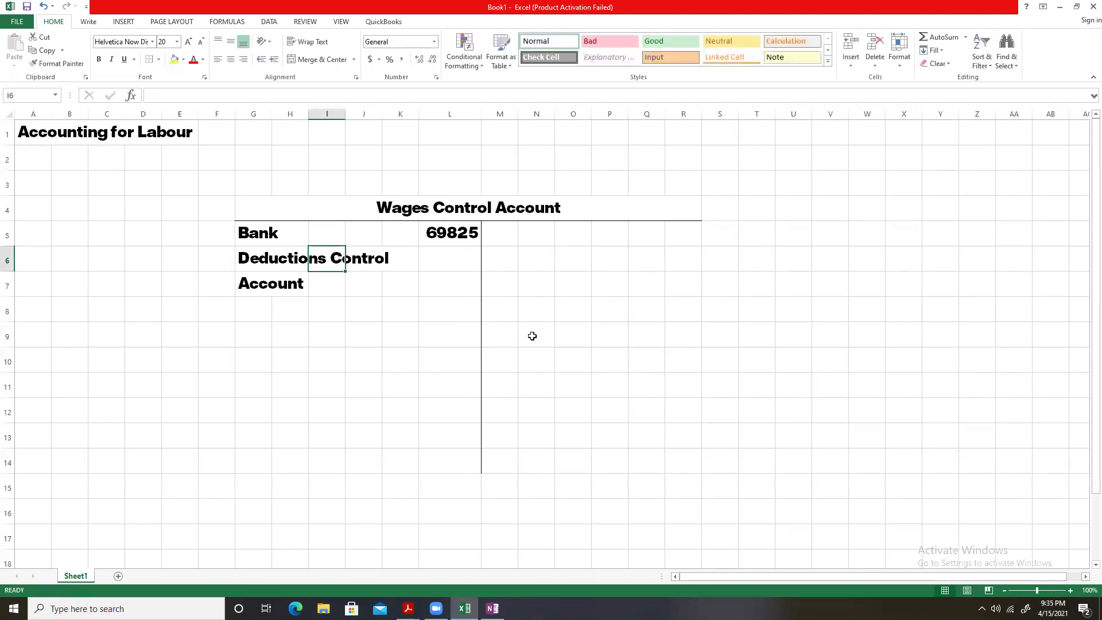
key(Down)
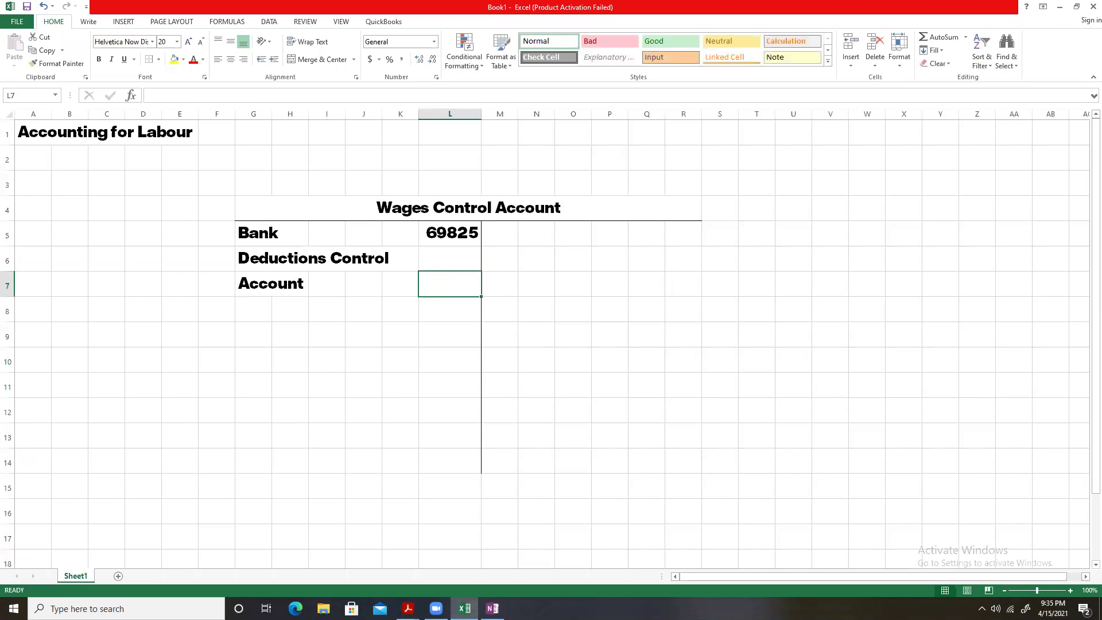
key(alt+Tab)
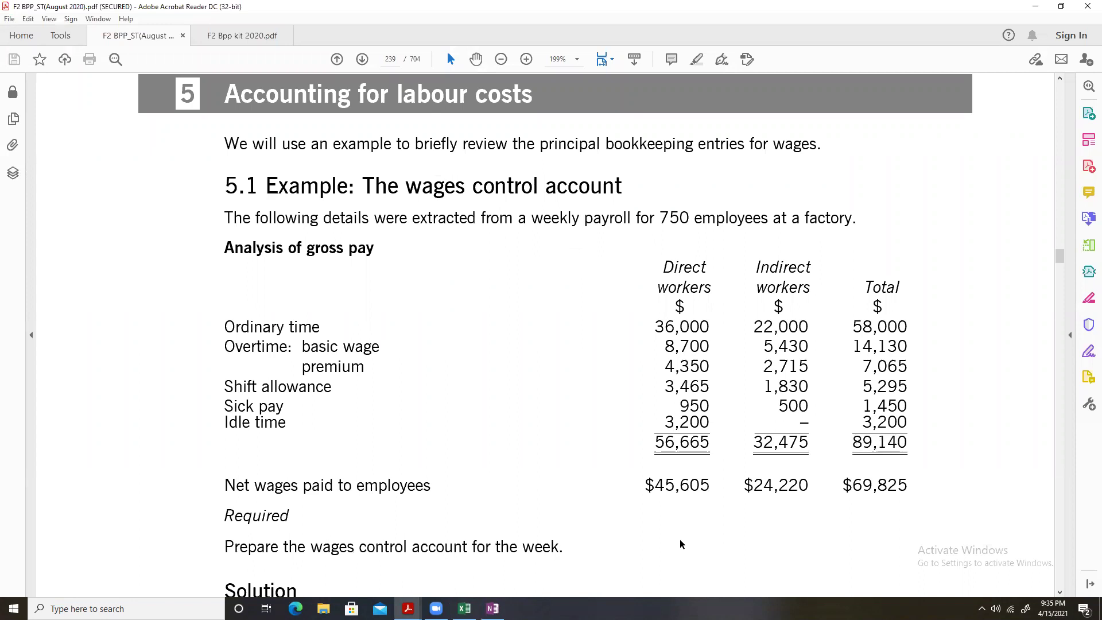
click(464, 609)
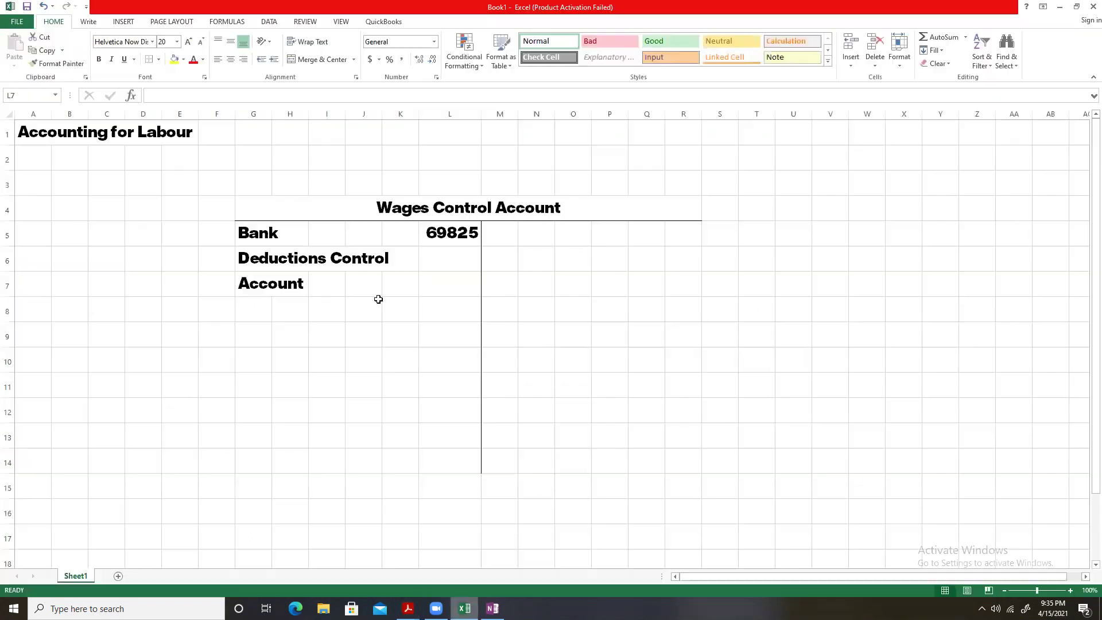
text(=)
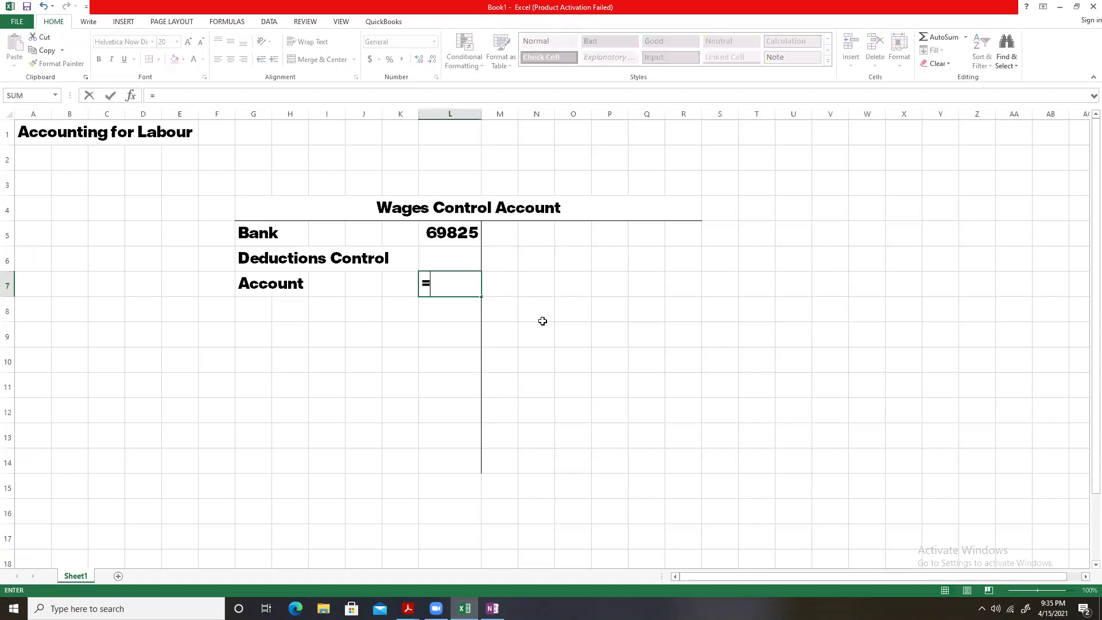
text(89140)
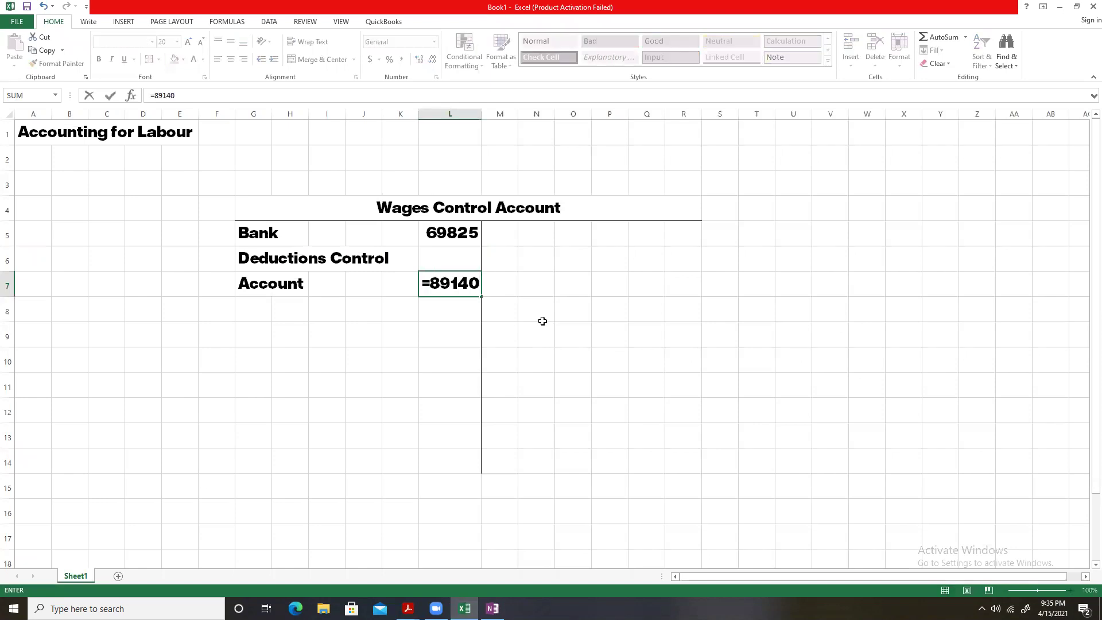
text(-)
click(436, 227)
key(Return)
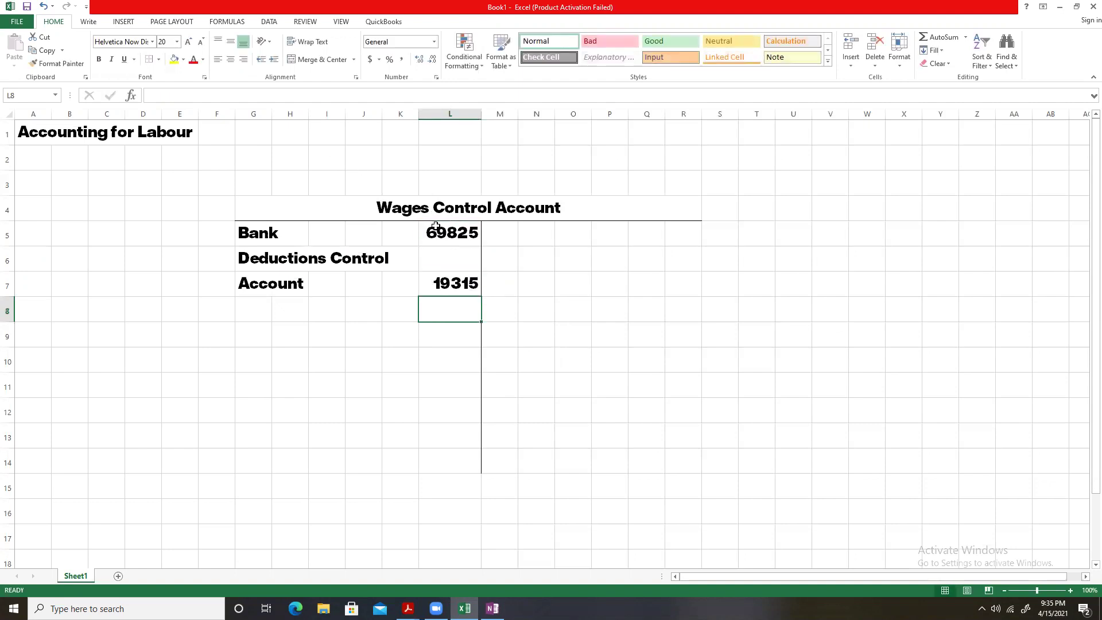
Total the debit side in L12 with the formula =SUM(L5:L11)
click(667, 274)
click(447, 404)
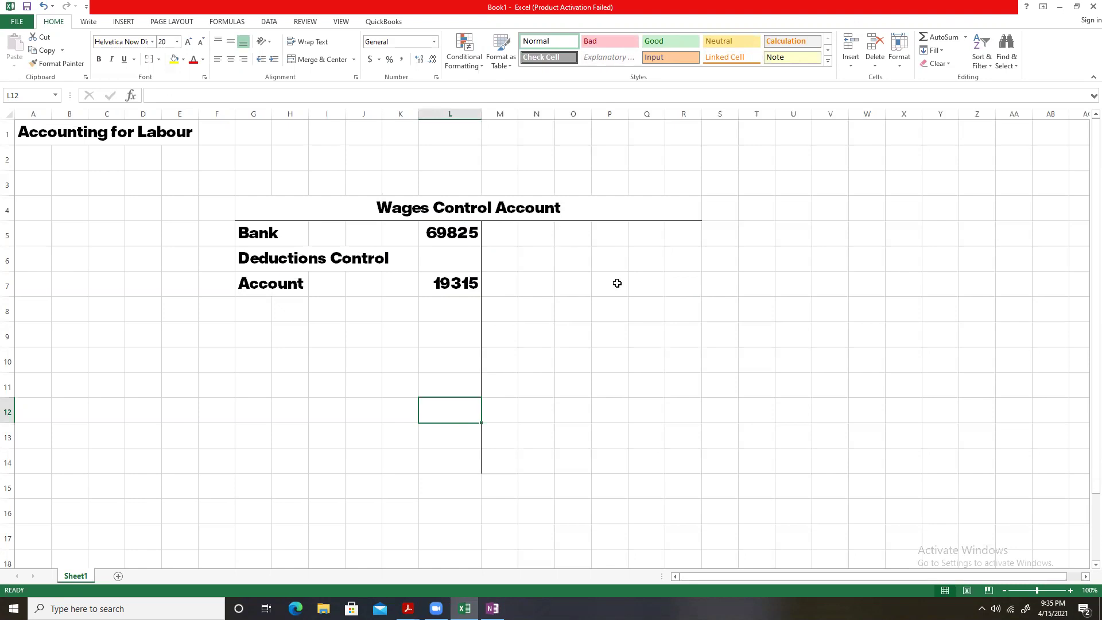
key(alt+equal)
key(ctrl+Up)
key(ctrl+Up)
key(shift+Down)
key(shift+Down)
key(shift+Down)
key(shift+Down)
key(shift+Down)
key(shift+Down)
key(shift+Down)
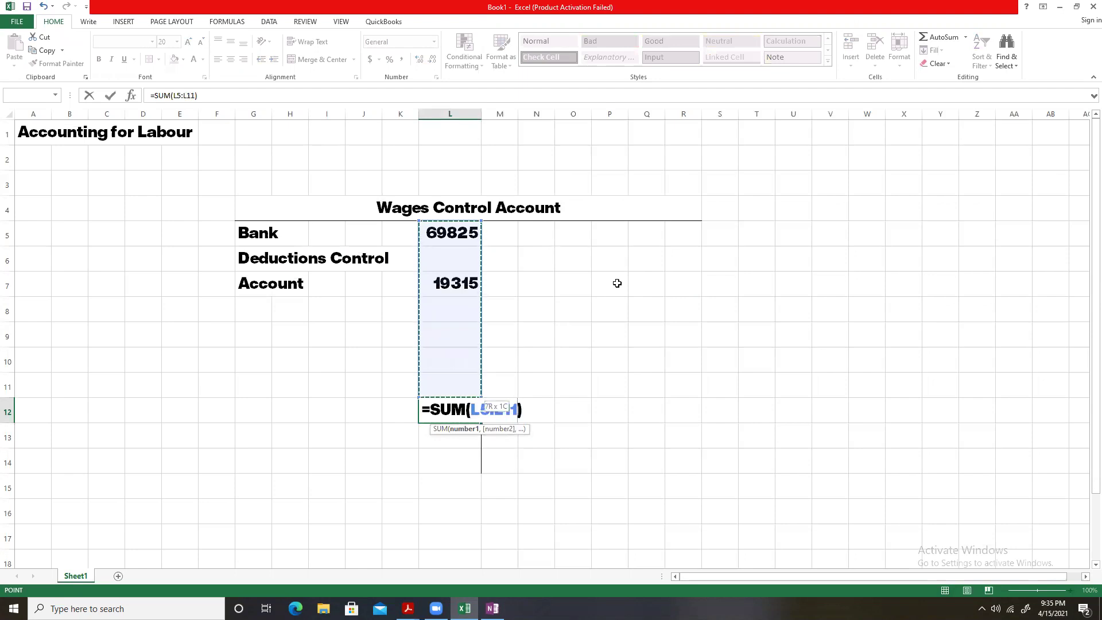
key(Return)
key(Up)
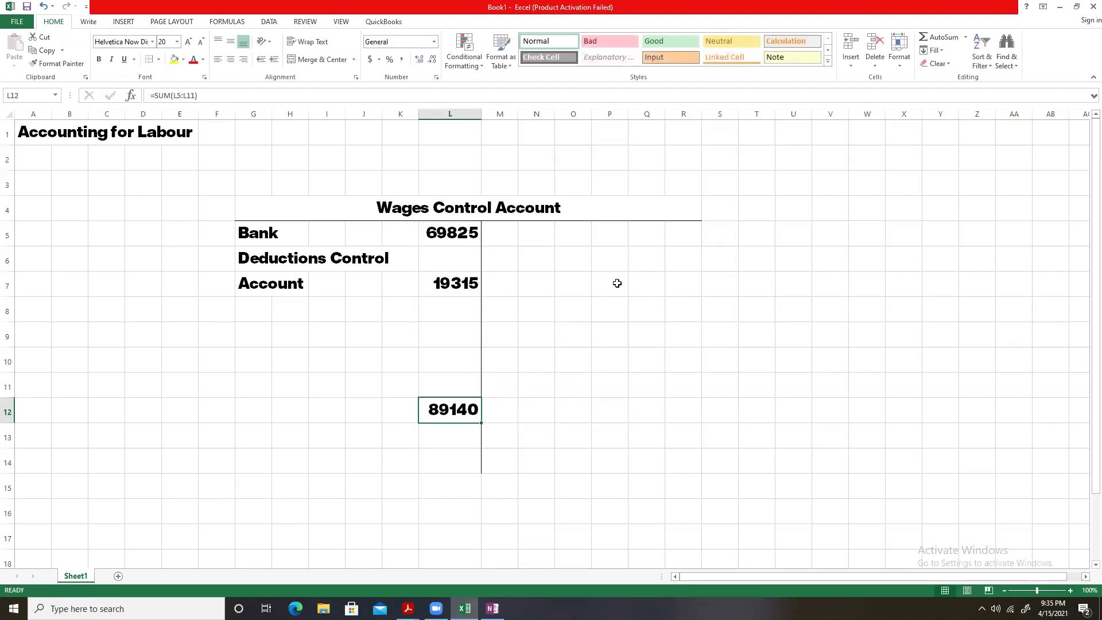
Move the debit side total from L12 down to L14, leaving L12 empty
key(ctrl+c)
key(Down)
key(Down)
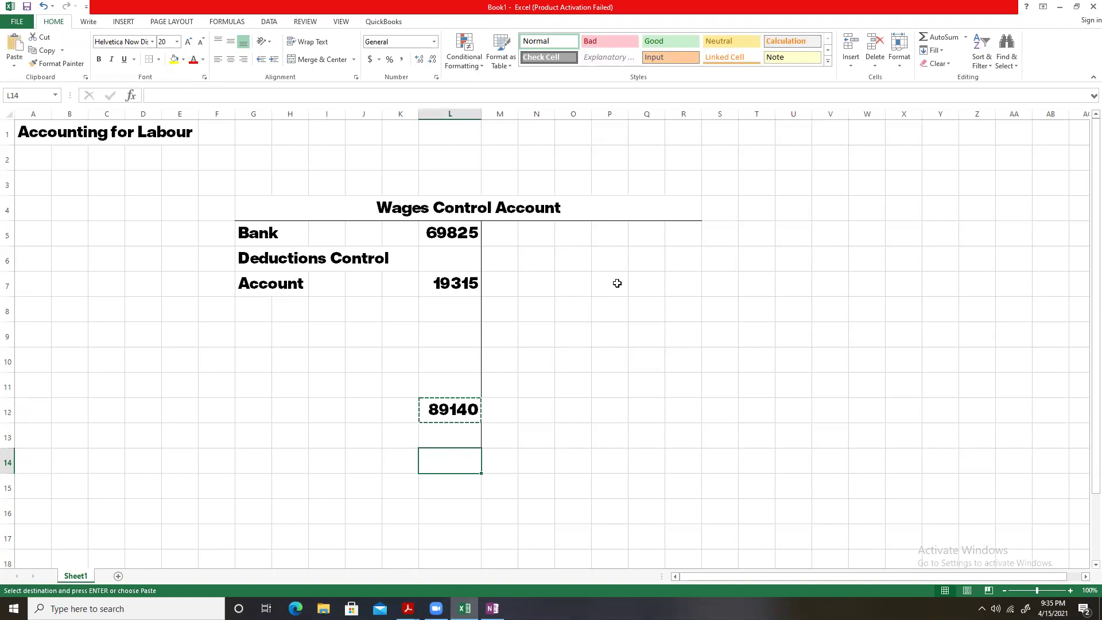
key(Return)
key(Up)
key(Up)
key(Up)
key(Down)
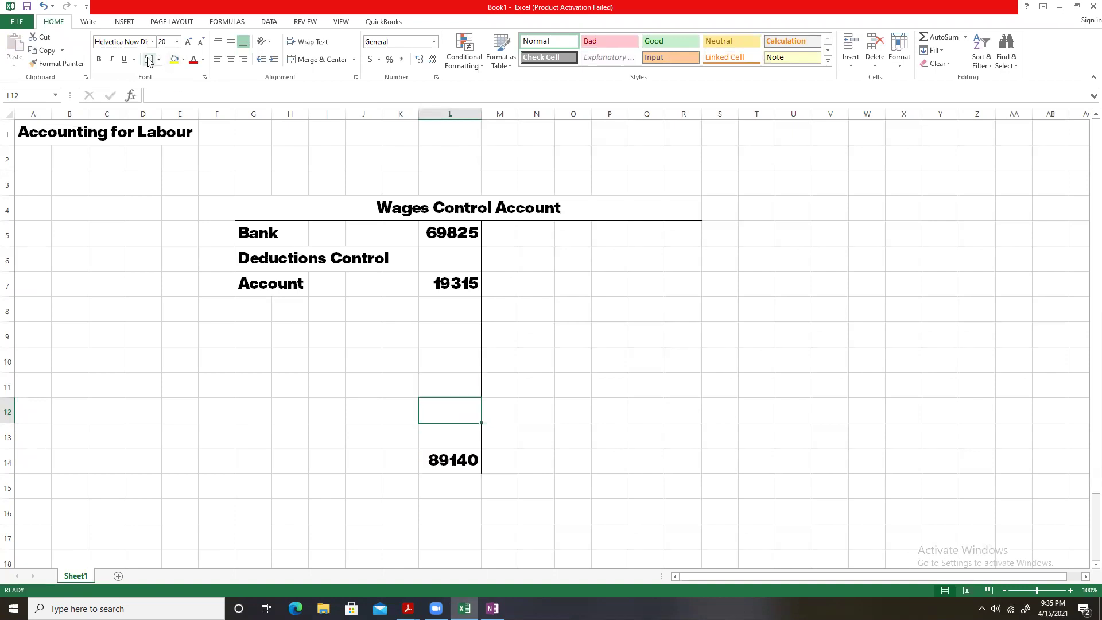
click(536, 383)
Change the debit total in L14 to the formula =SUM(L5:L13)
click(446, 458)
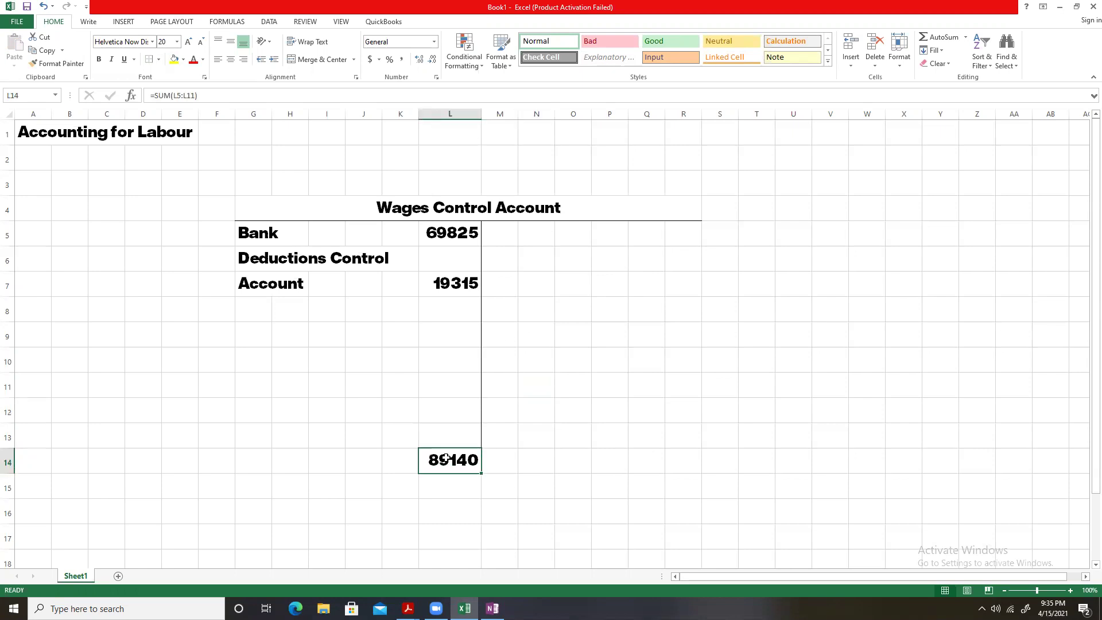
key(ctrl+bracketleft)
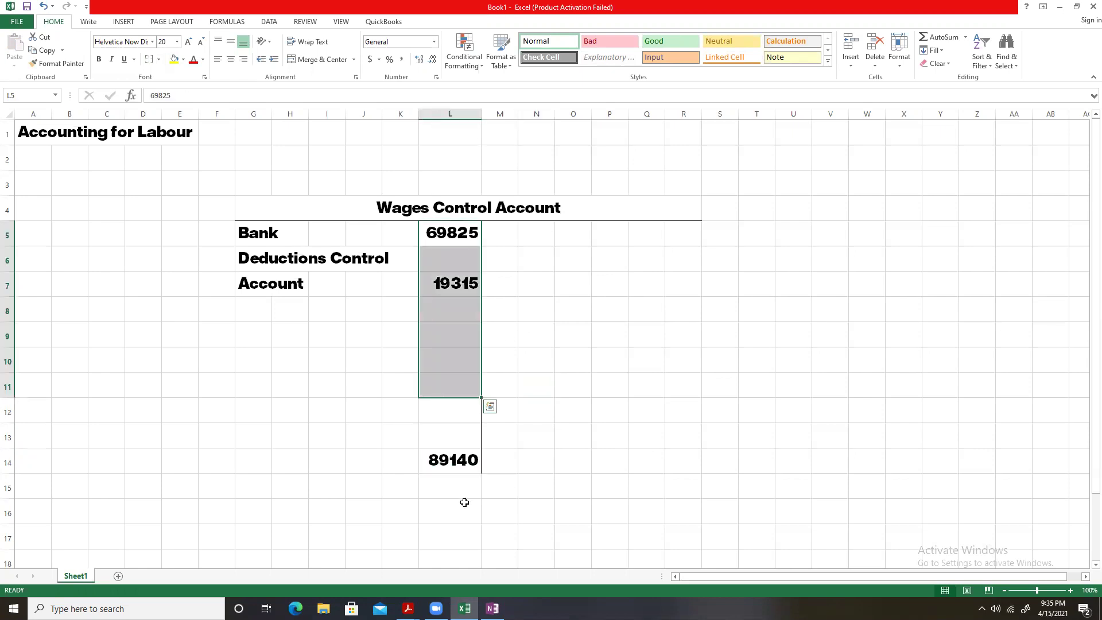
click(458, 468)
double_click(458, 468)
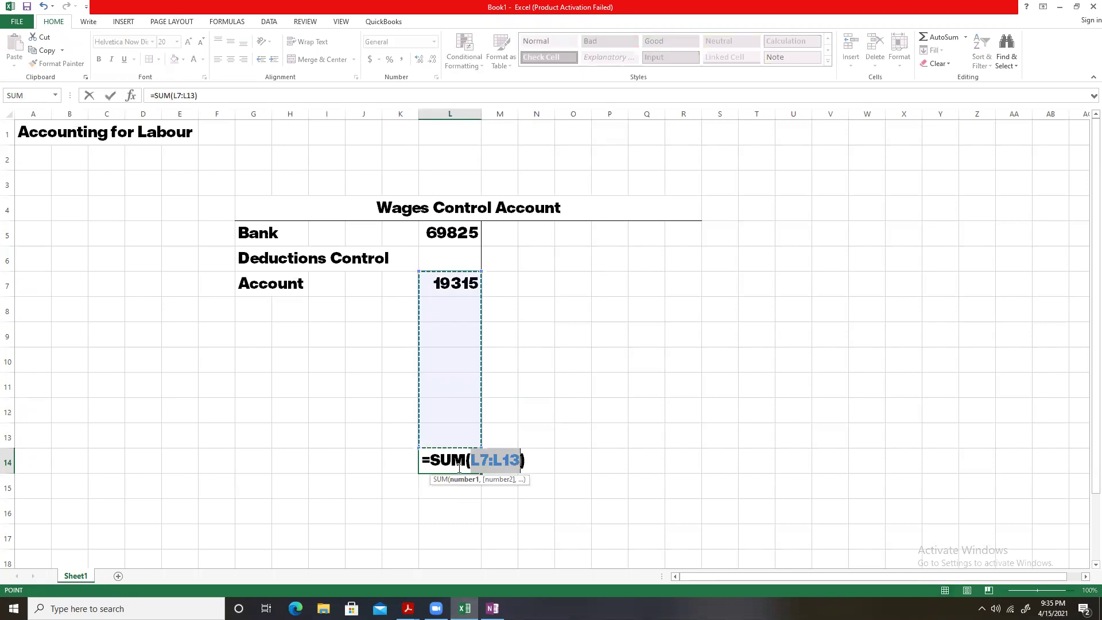
click(457, 258)
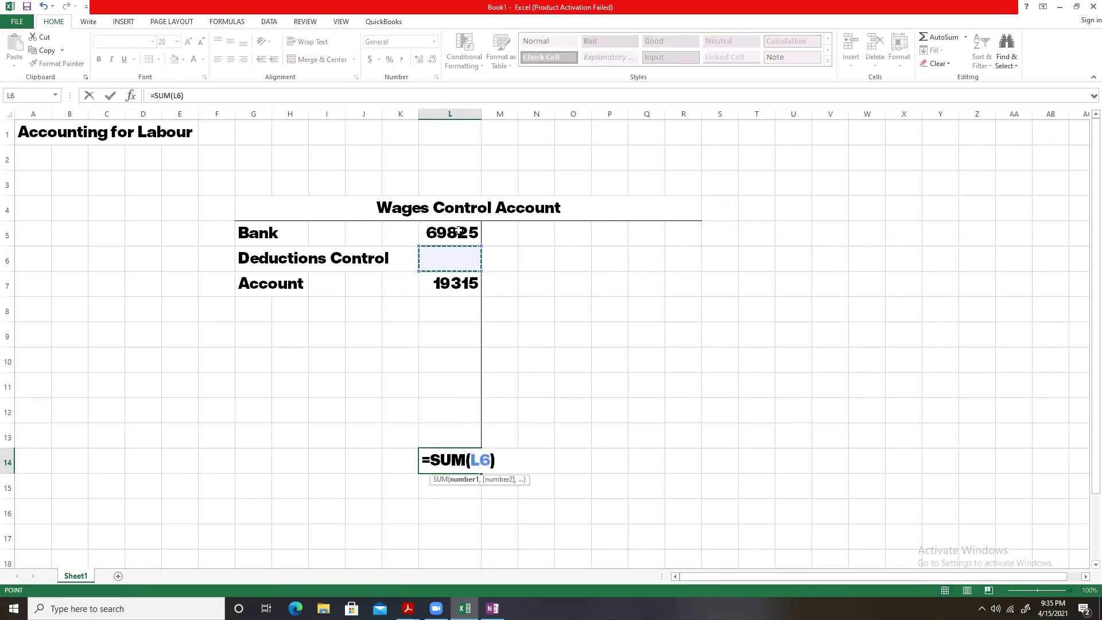
drag(462, 235, 472, 459)
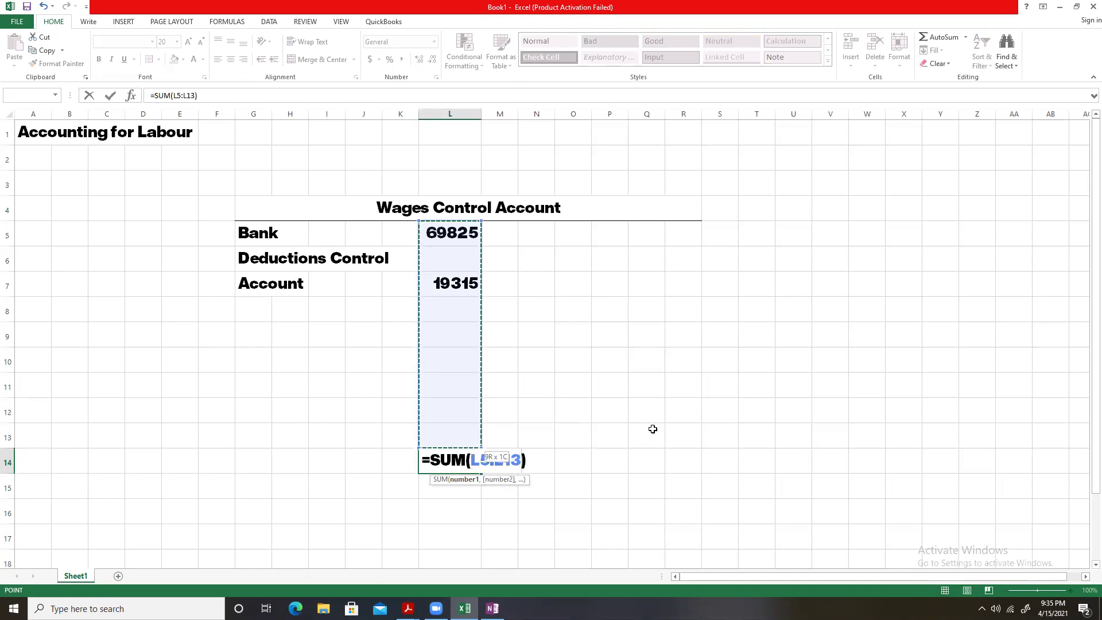
key(Return)
Apply a top and double bottom border to the debit total in L14
click(447, 454)
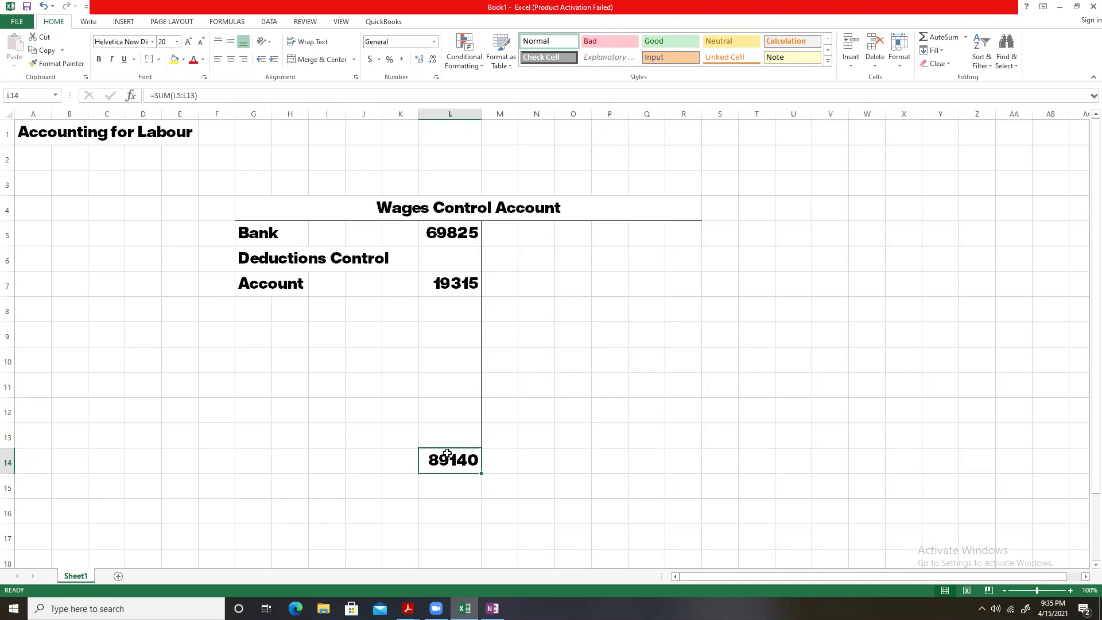
click(160, 60)
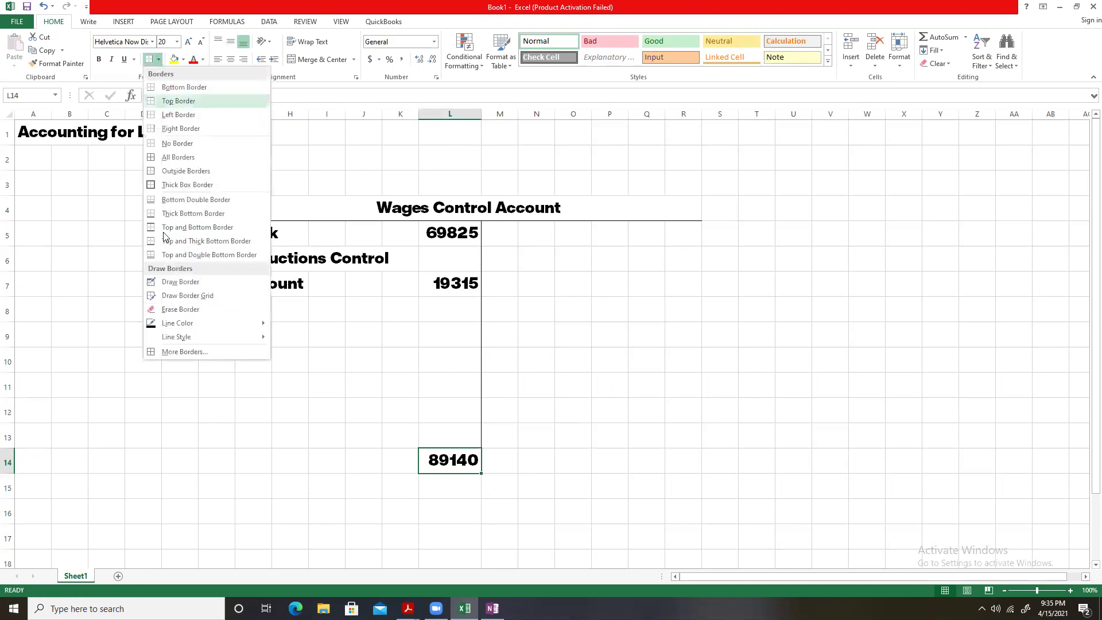
click(189, 248)
click(692, 441)
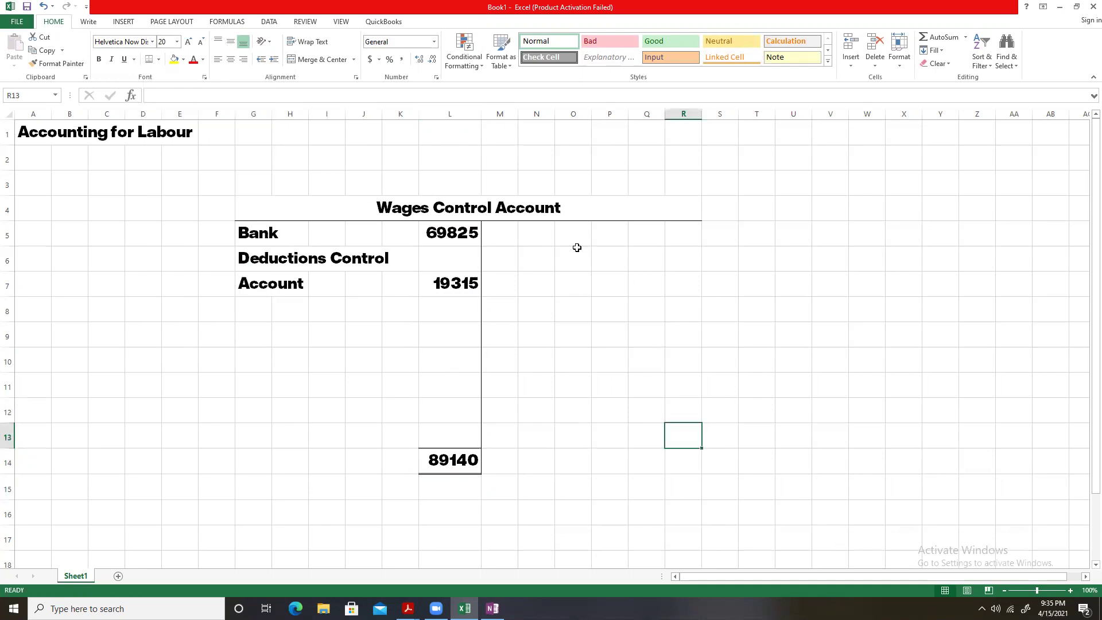
Label the first credit entry "Work in Progress" in M5
click(495, 230)
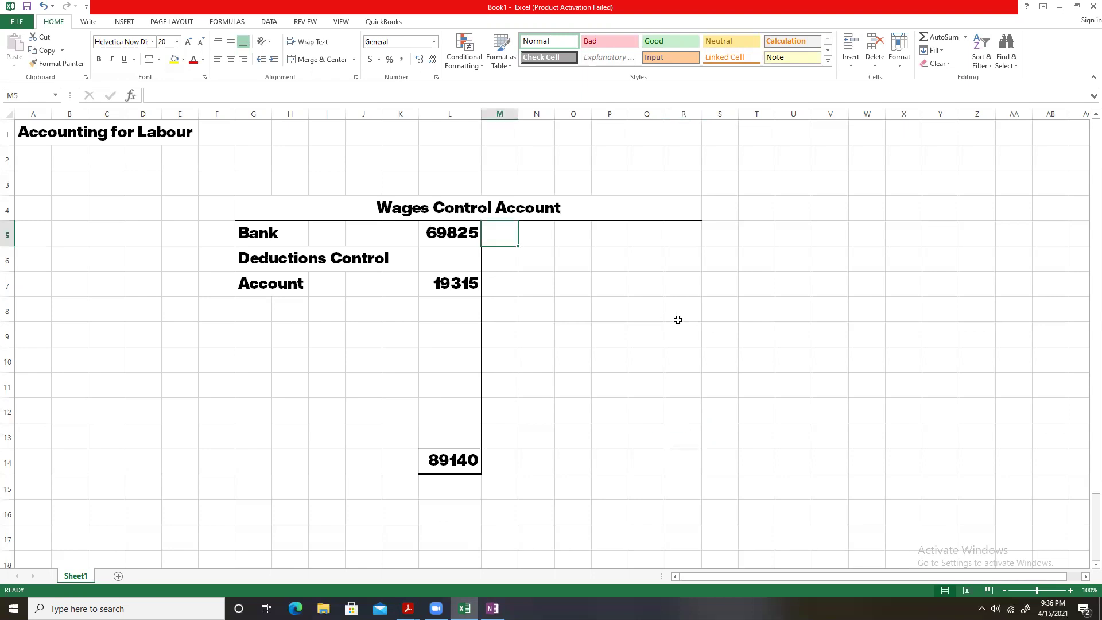
text(Work i)
text(n Progress)
key(Return)
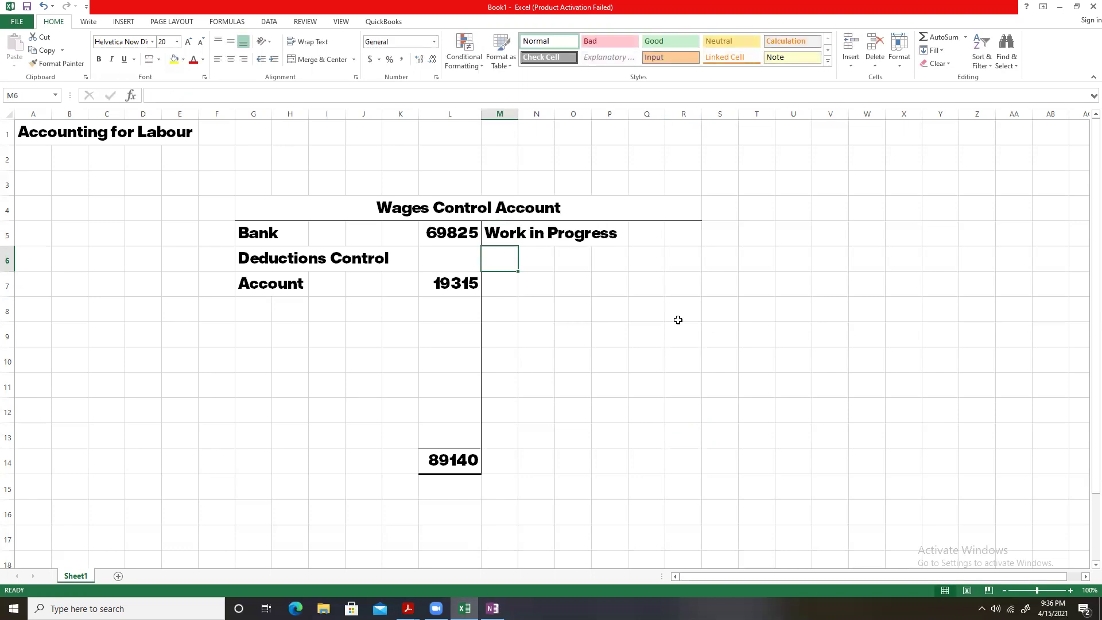
Label the second credit entry "Production OHs" in M6, with a capital H in the abbreviation
text(Prod)
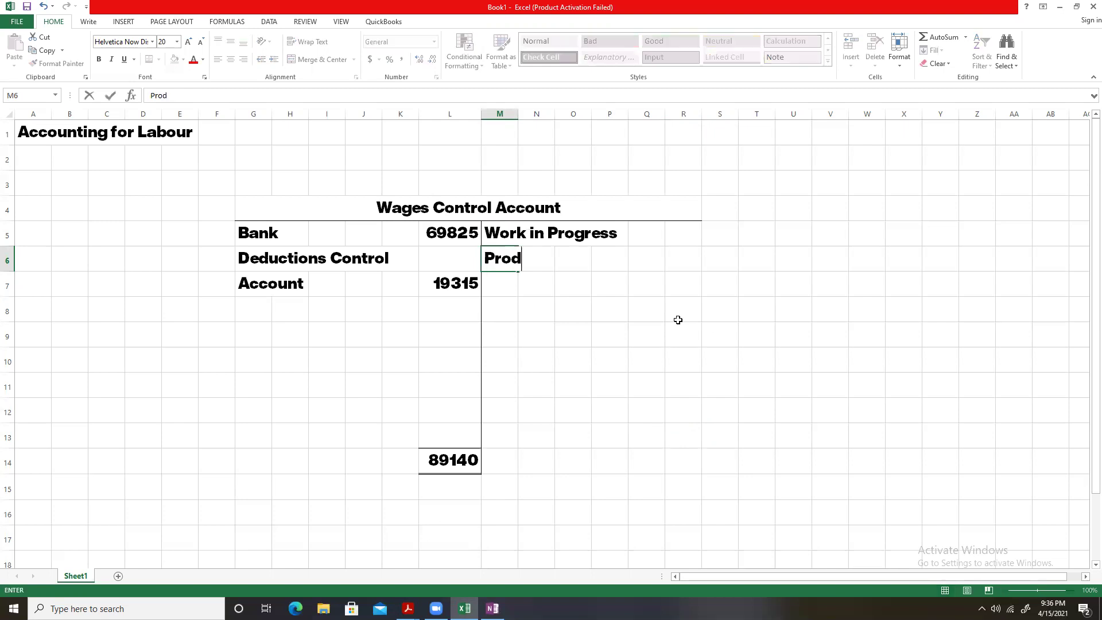
text(uction Ohs)
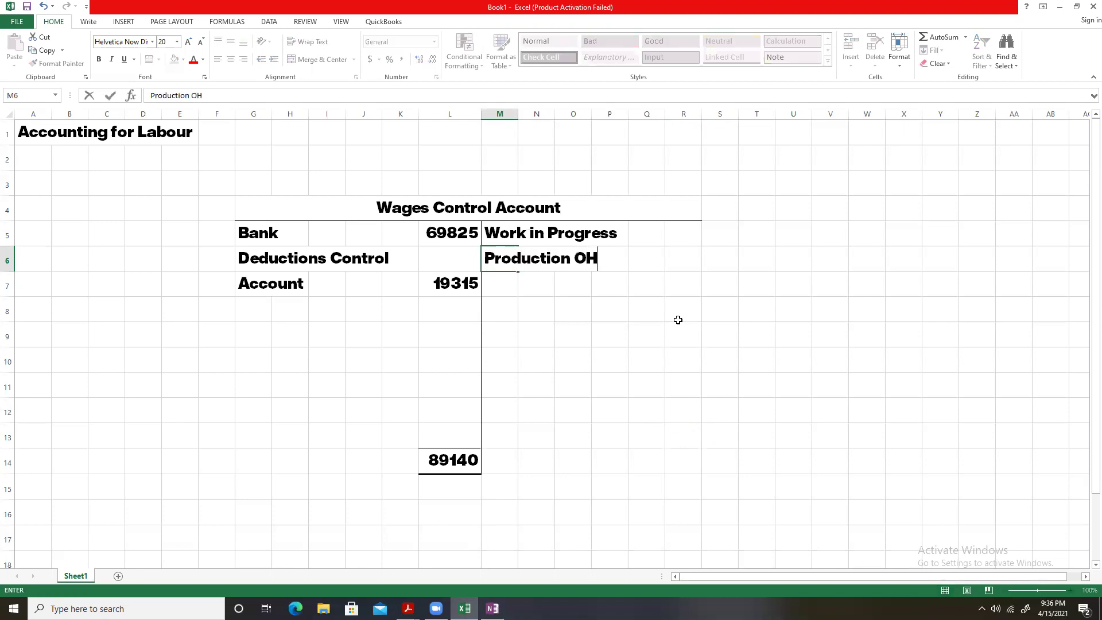
key(Return)
key(Up)
key(F2)
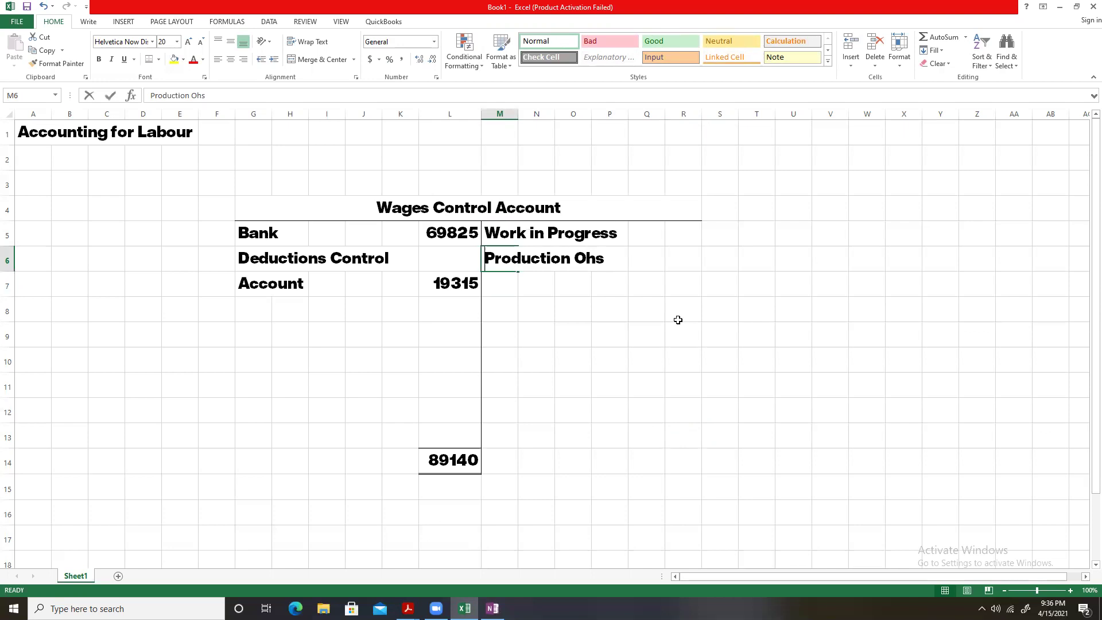
key(Left)
key(BackSpace)
text(H)
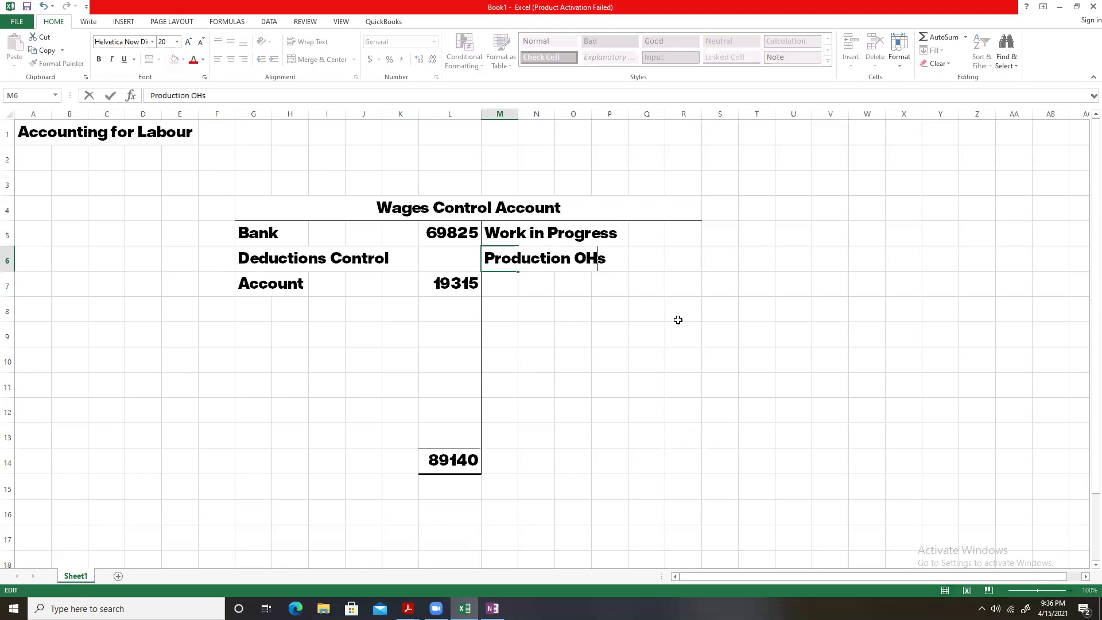
key(Return)
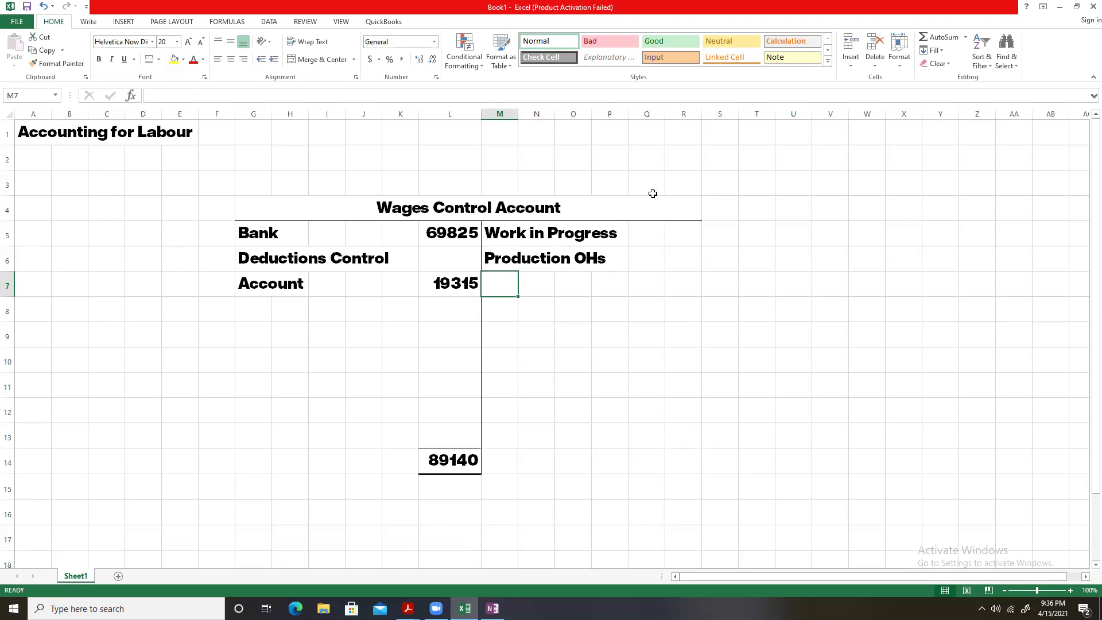
Check the OneNote cost ledger notes and the PDF's direct workers' pay, and enter 44700 in R5 as the Work in Progress amount
click(408, 608)
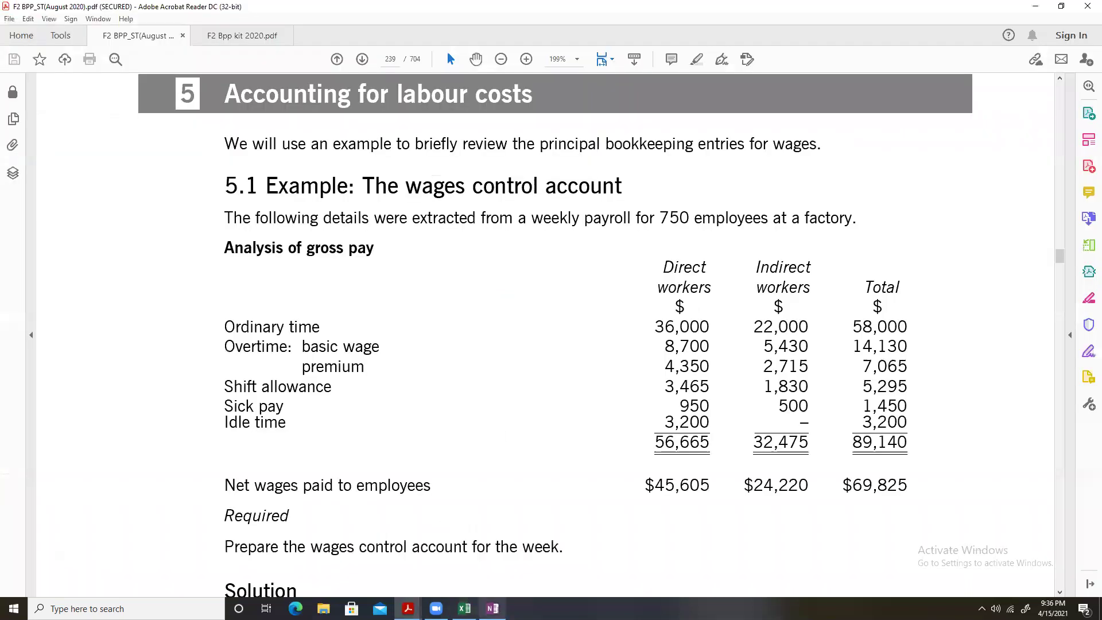
click(493, 608)
click(64, 52)
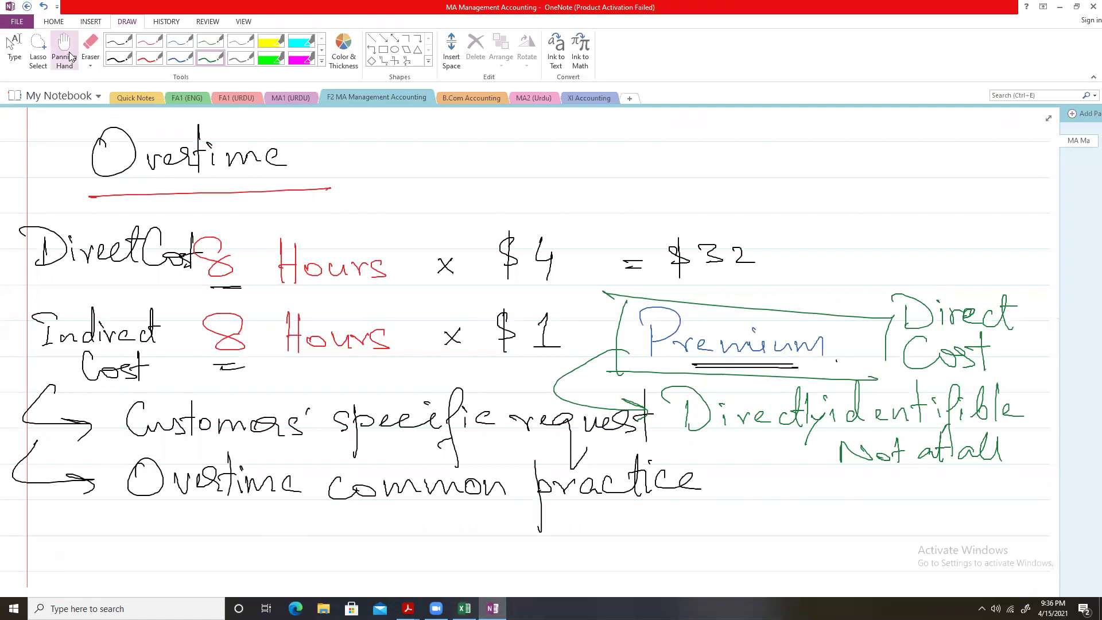
scroll(456, 180, up, 6)
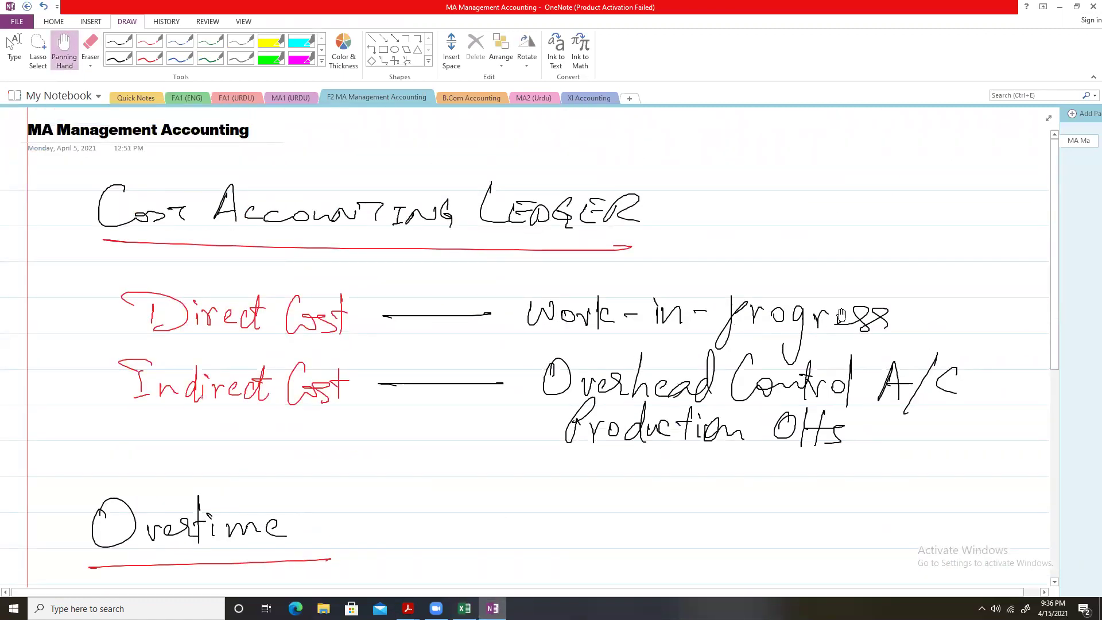
click(464, 609)
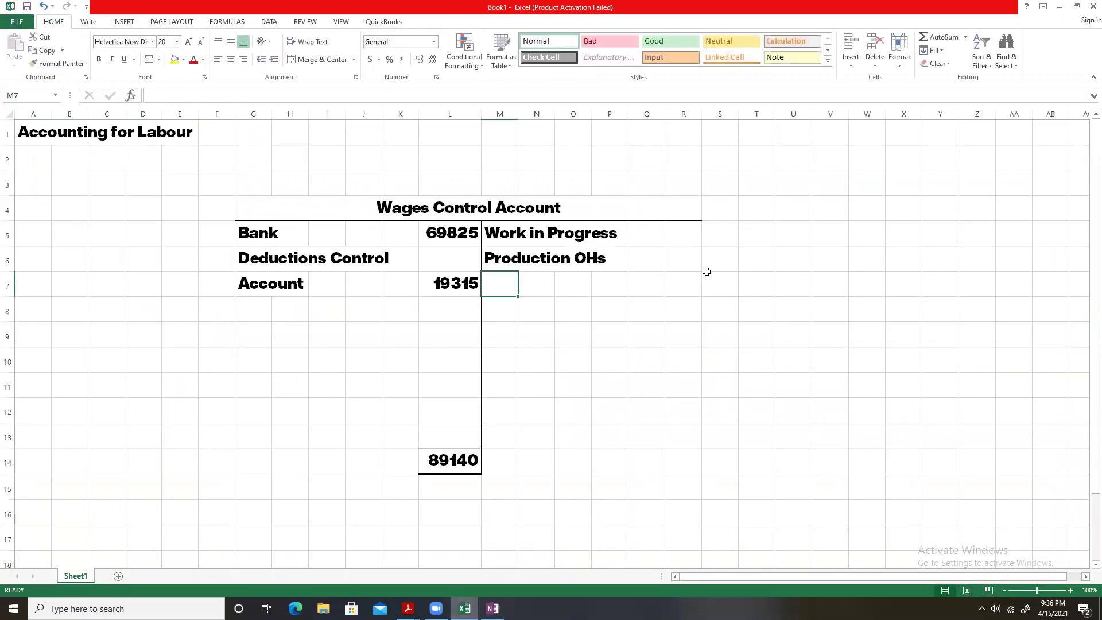
click(694, 234)
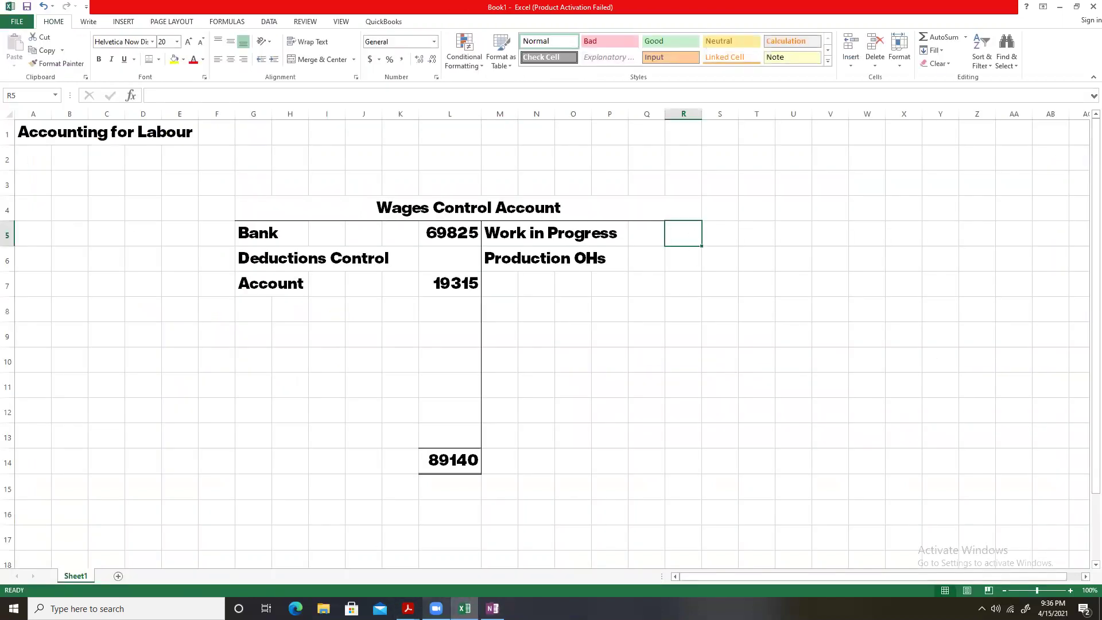
click(368, 546)
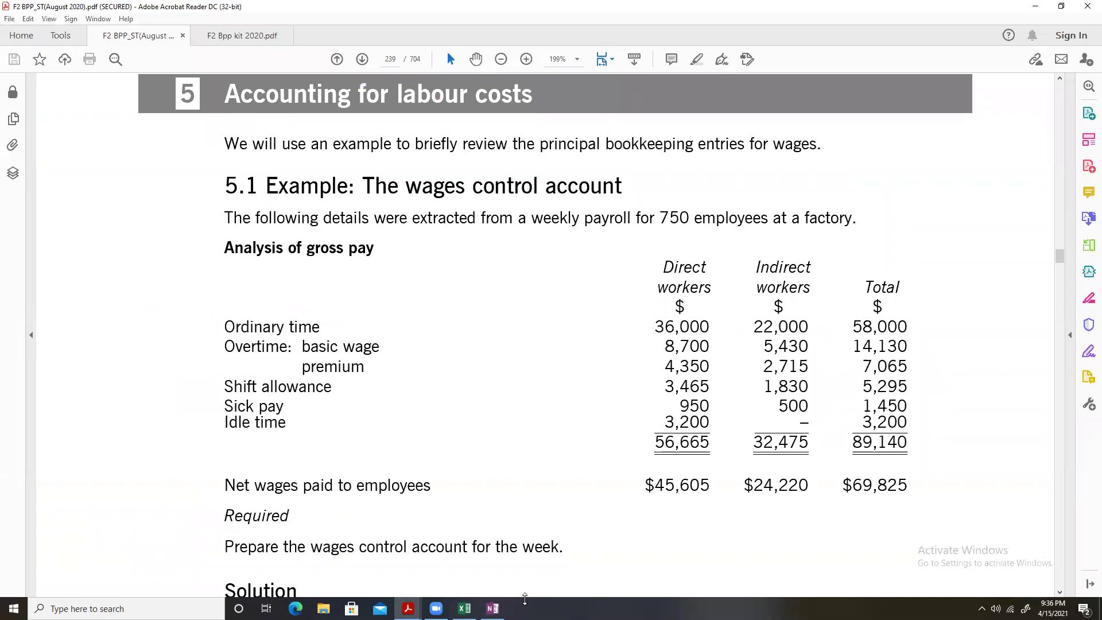
mouse_move(465, 609)
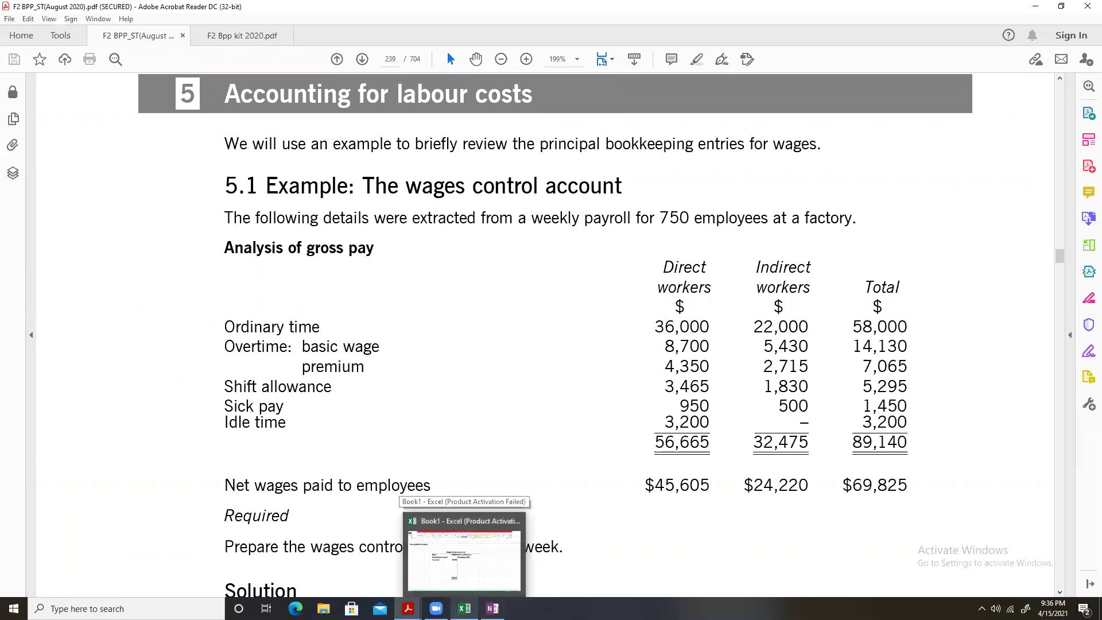
click(464, 559)
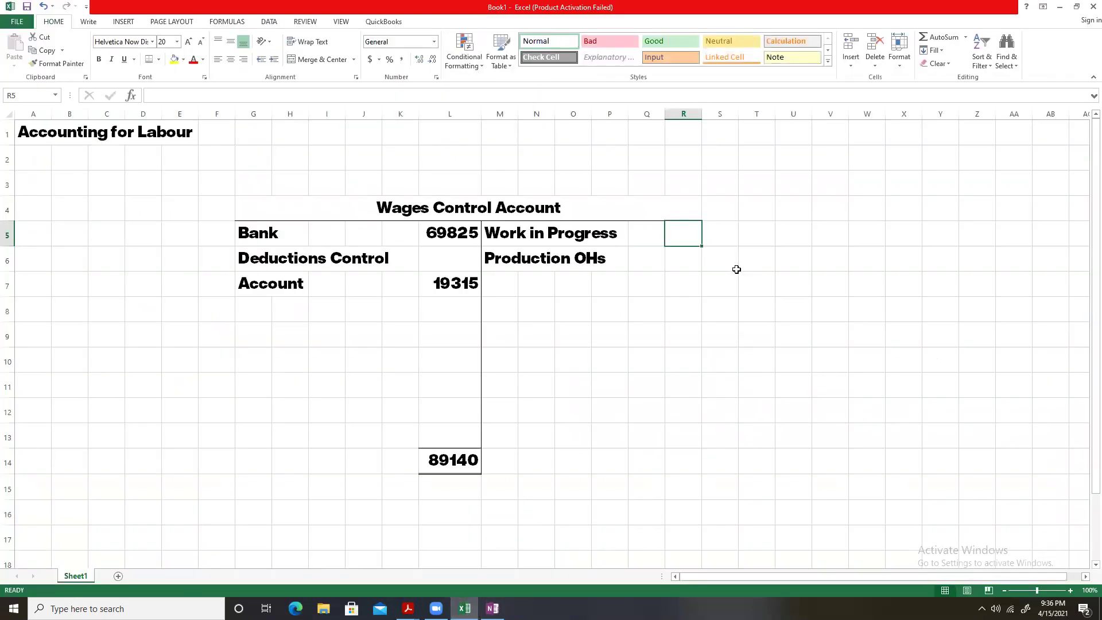
text(44700)
key(Return)
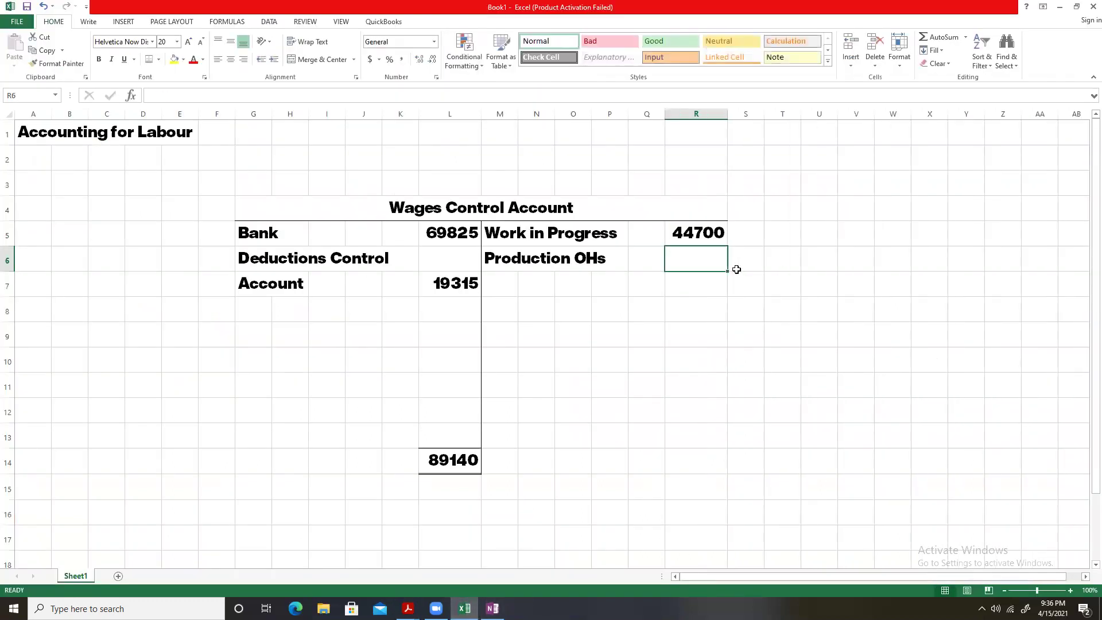
Enter "Indirect Labour" in M7 under the Production OHs label
click(501, 283)
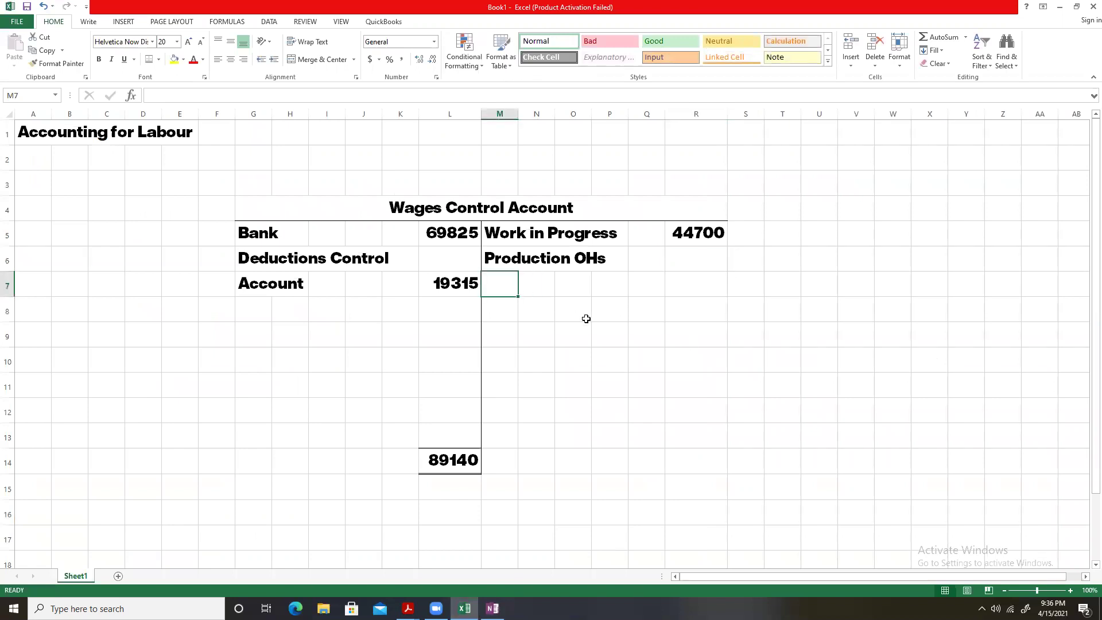
text(Indirect Lab)
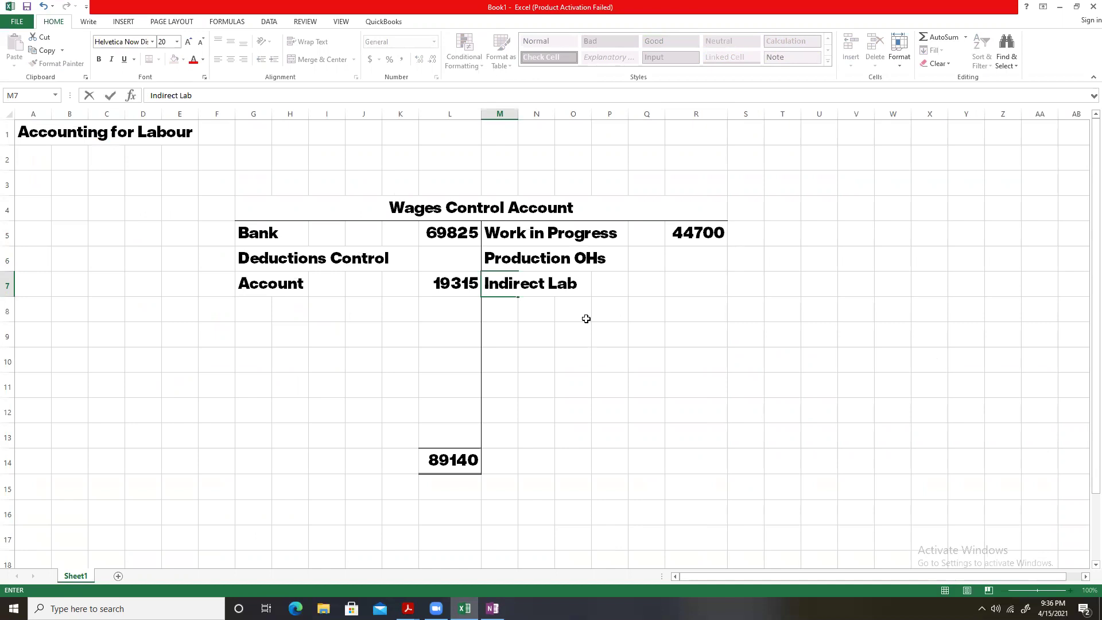
text(our)
key(Return)
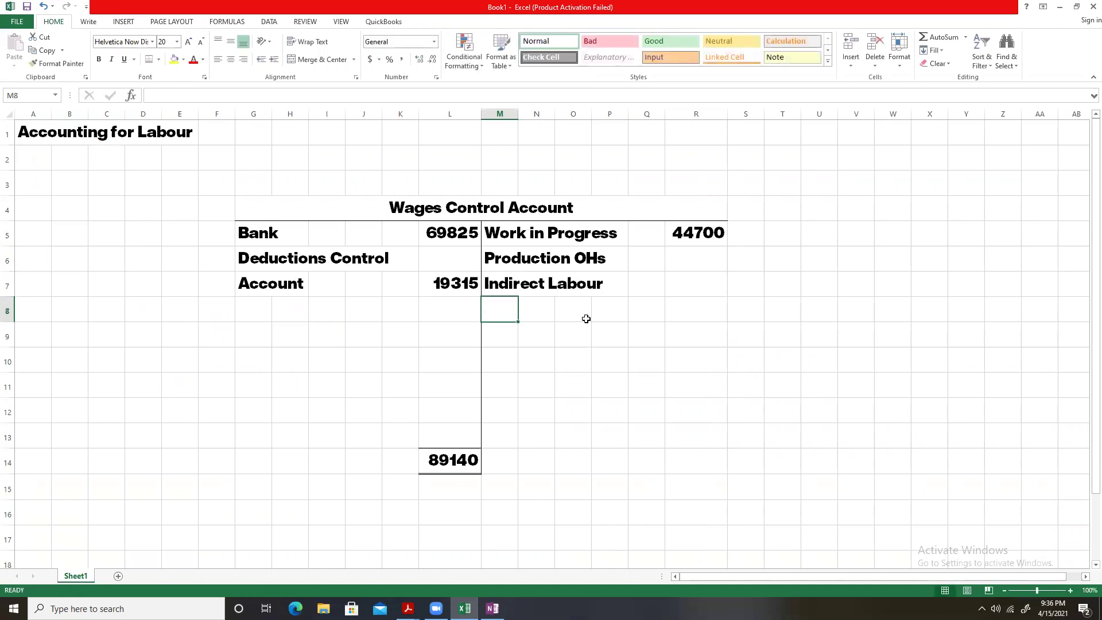
Check the indirect workers' pay and overtime premium figures in the PDF payroll table, and enter "Overtime Premium" in M8
mouse_move(408, 607)
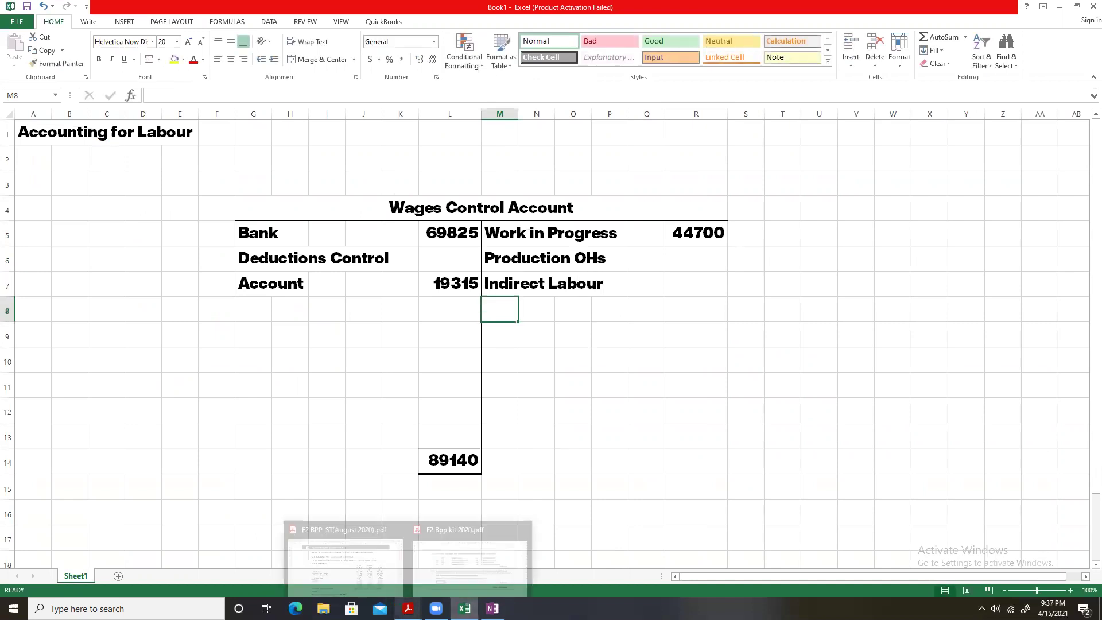
click(351, 558)
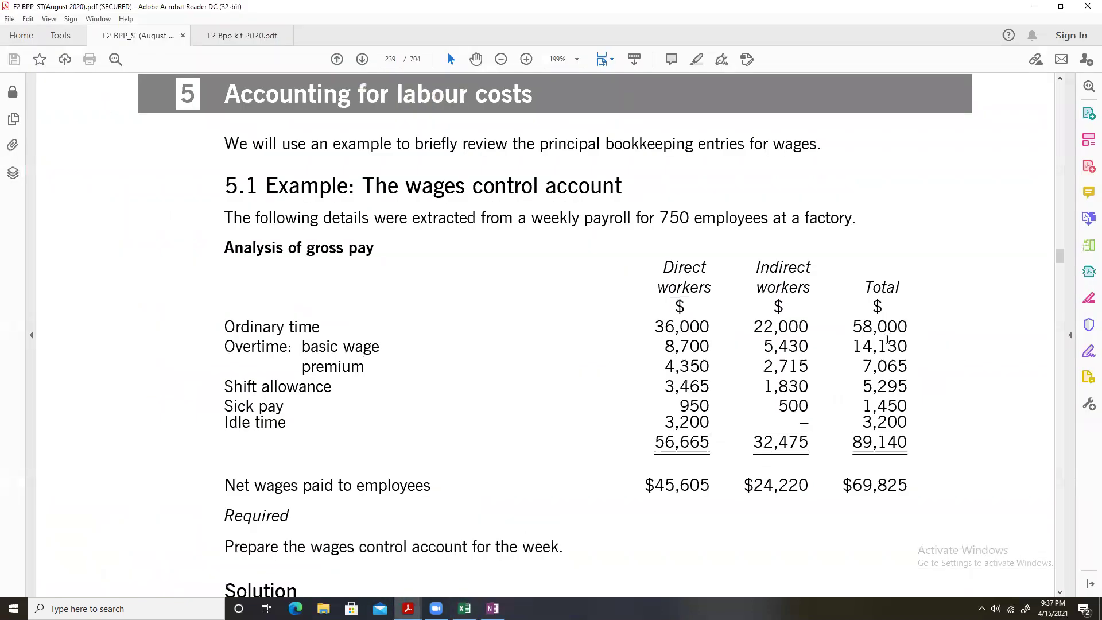
drag(753, 327, 810, 347)
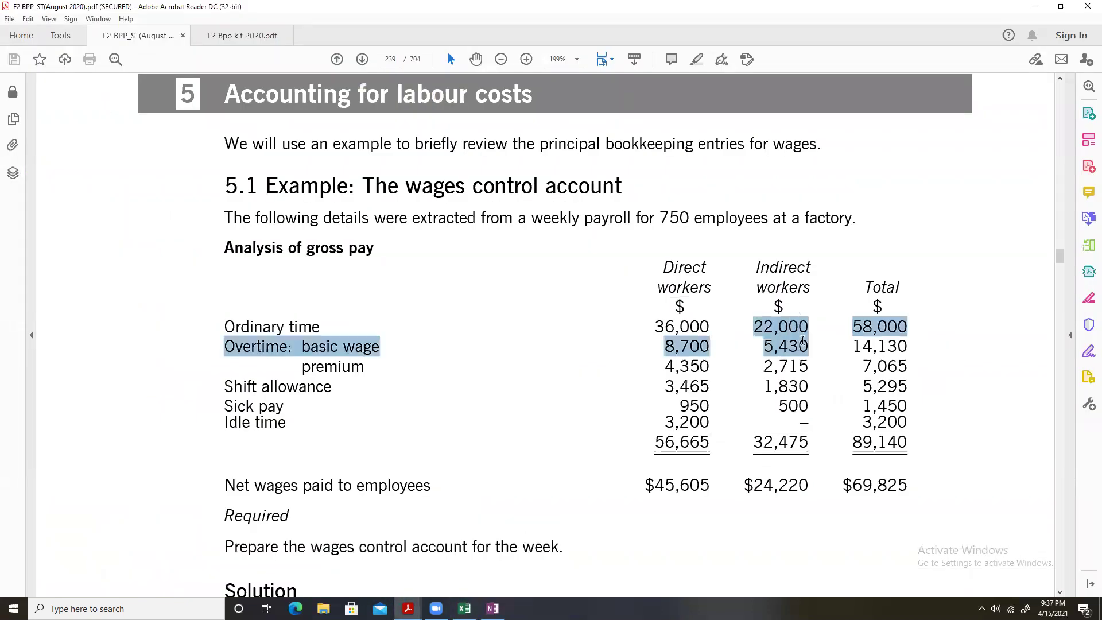
click(764, 366)
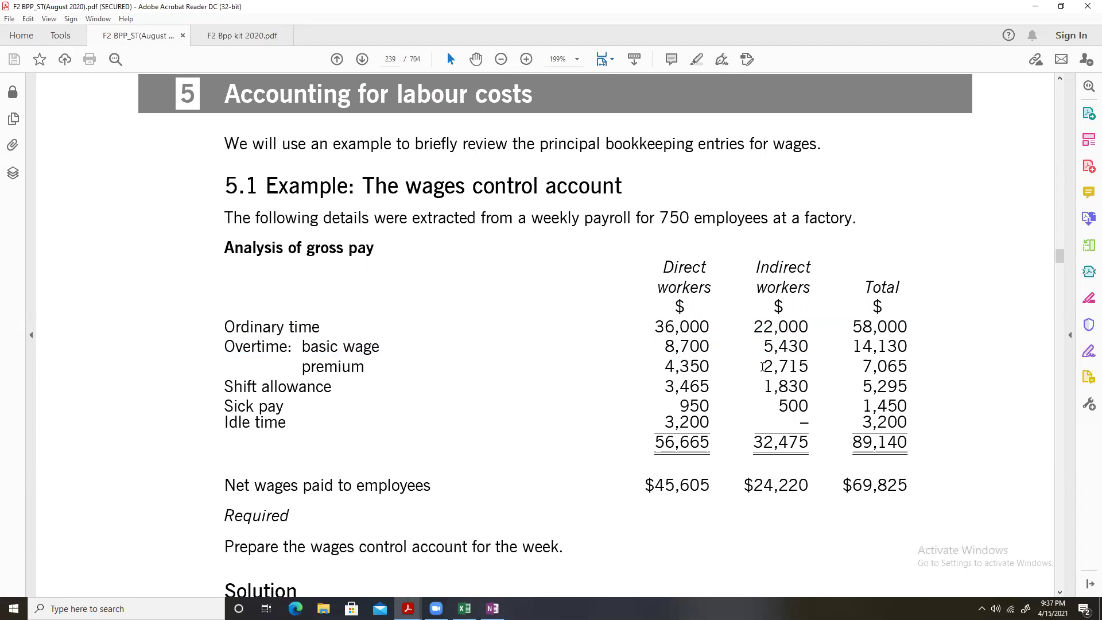
drag(777, 367, 904, 368)
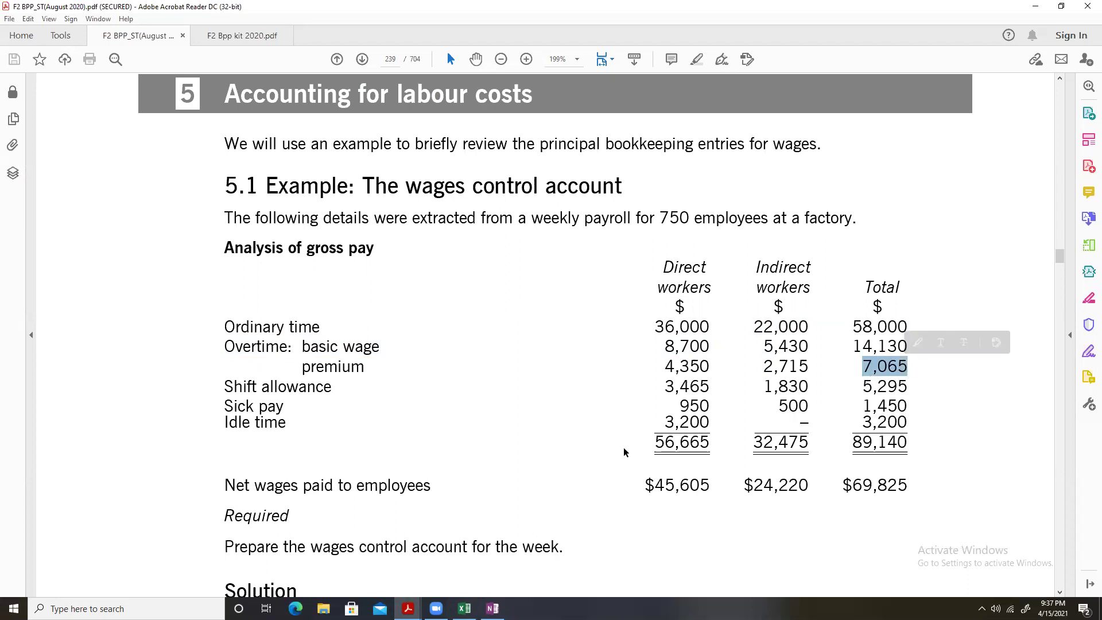
click(465, 609)
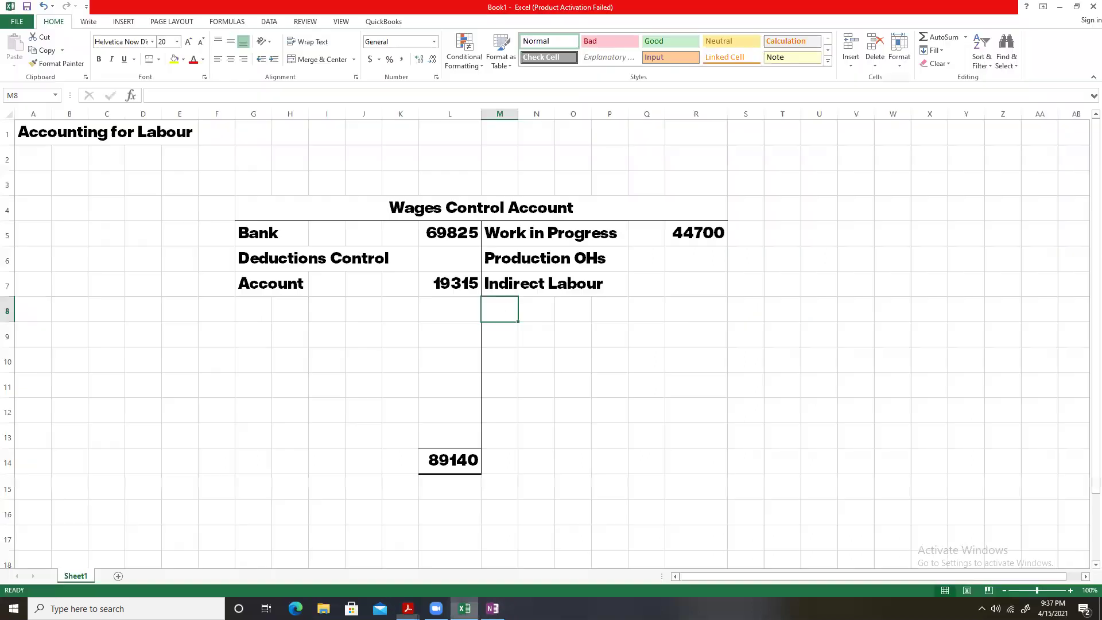
text(Over)
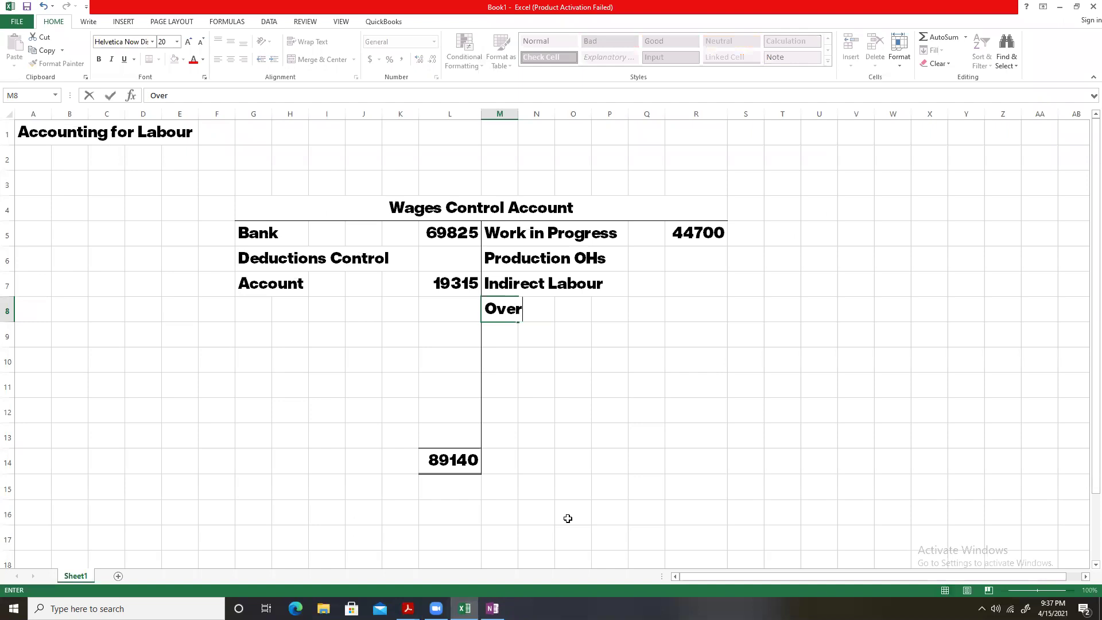
text(time Premium)
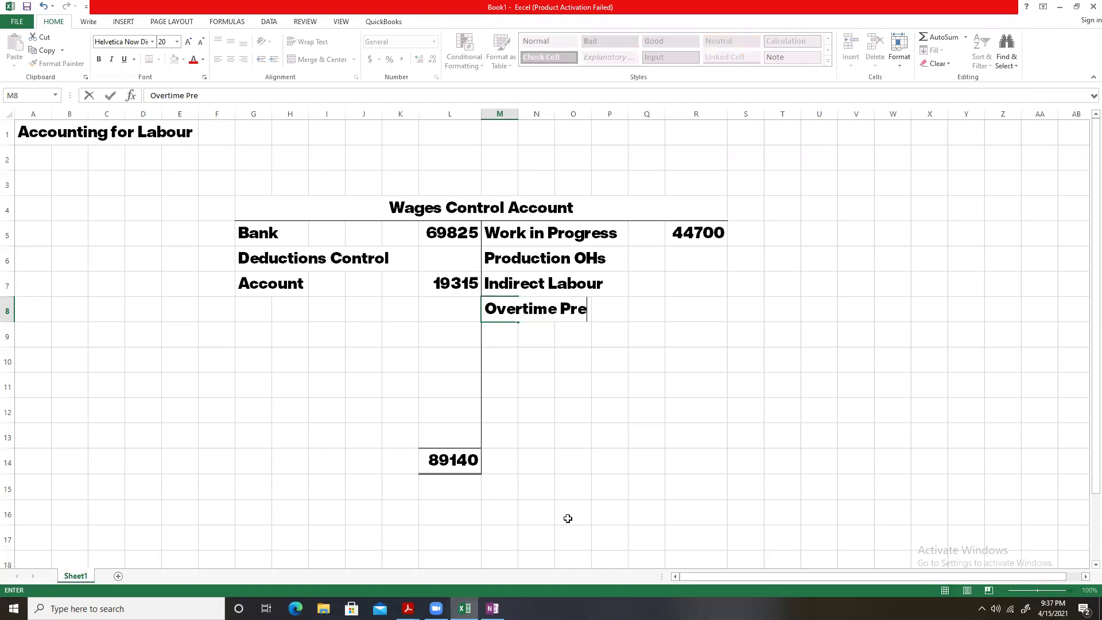
key(Return)
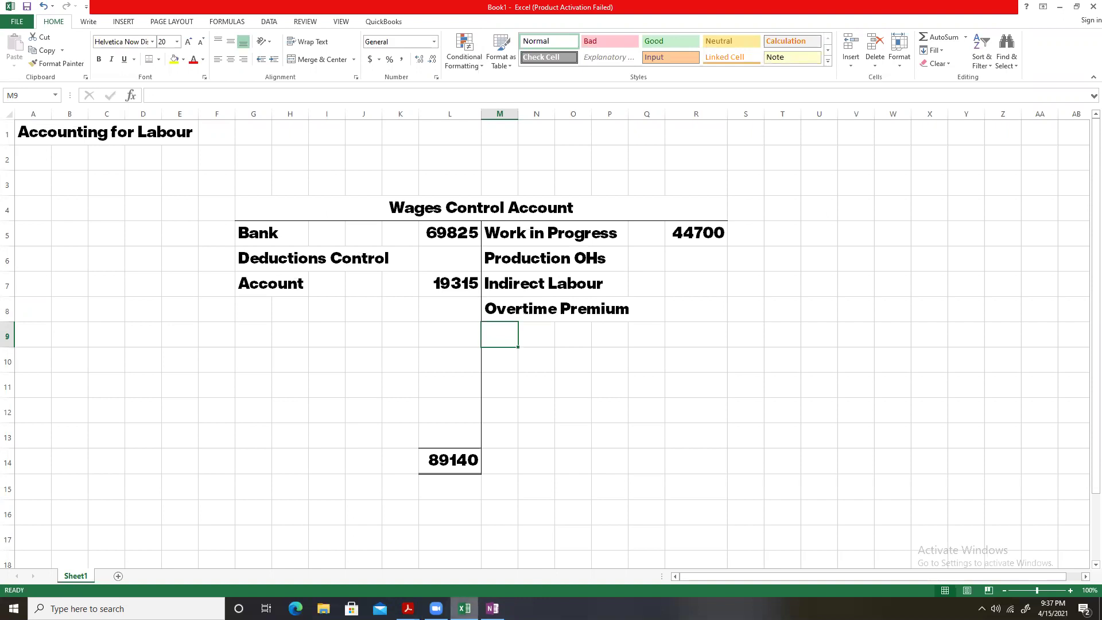
Enter "Shift Allowance", "Sick Pay" and "Idle Time" in M9 to M11, and underline the Production OHs heading in M6
click(408, 608)
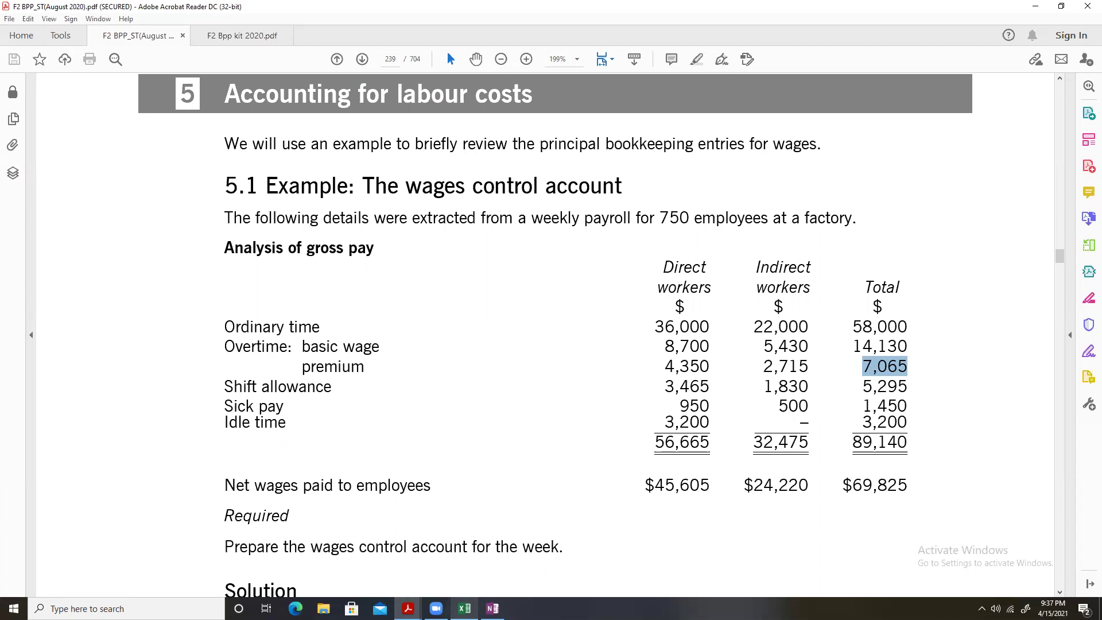
key(alt+Tab)
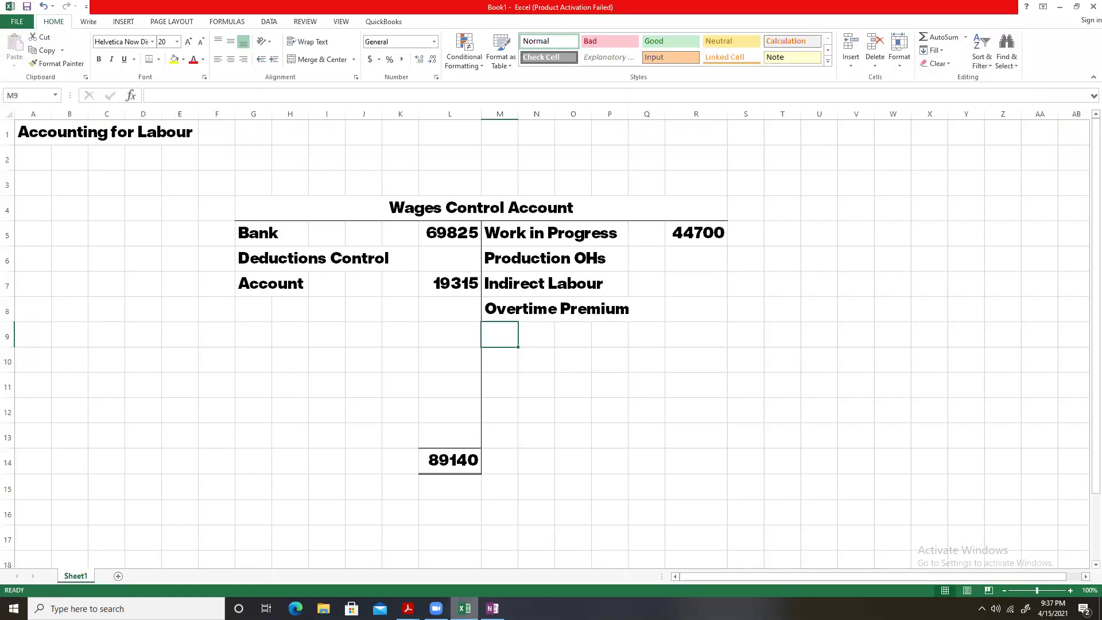
text(Shift Allo)
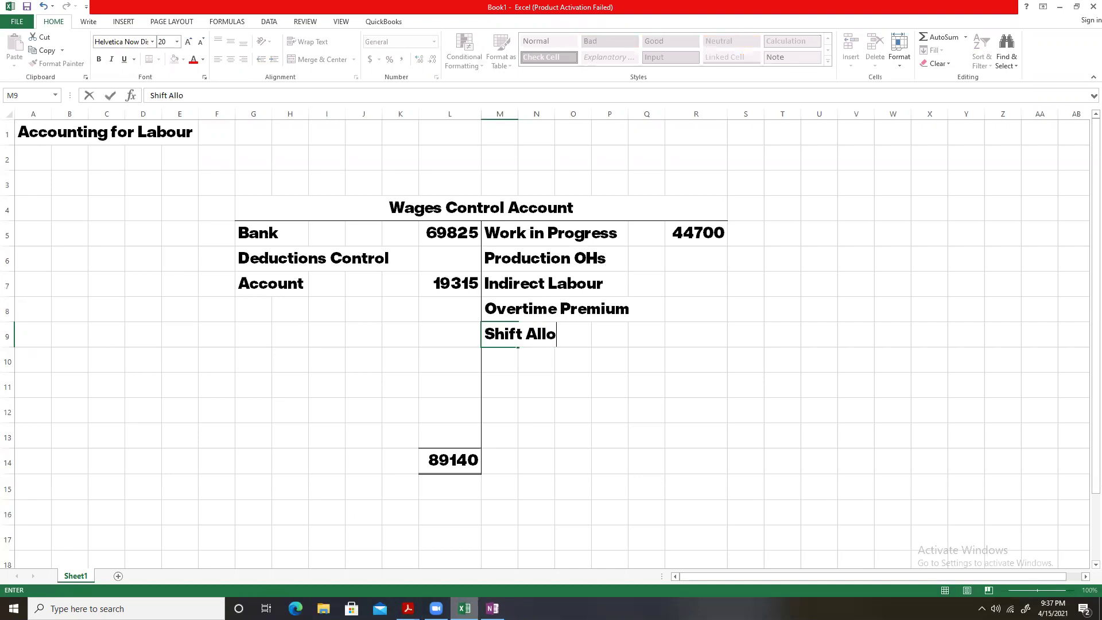
text(wance)
key(Return)
text(Sick Pay)
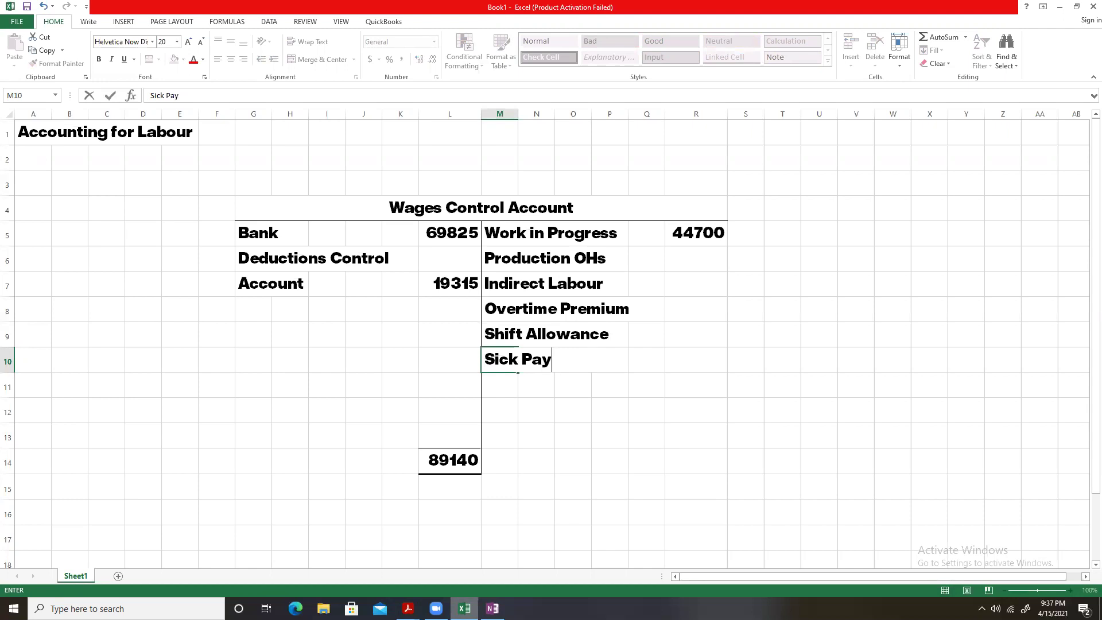
key(Return)
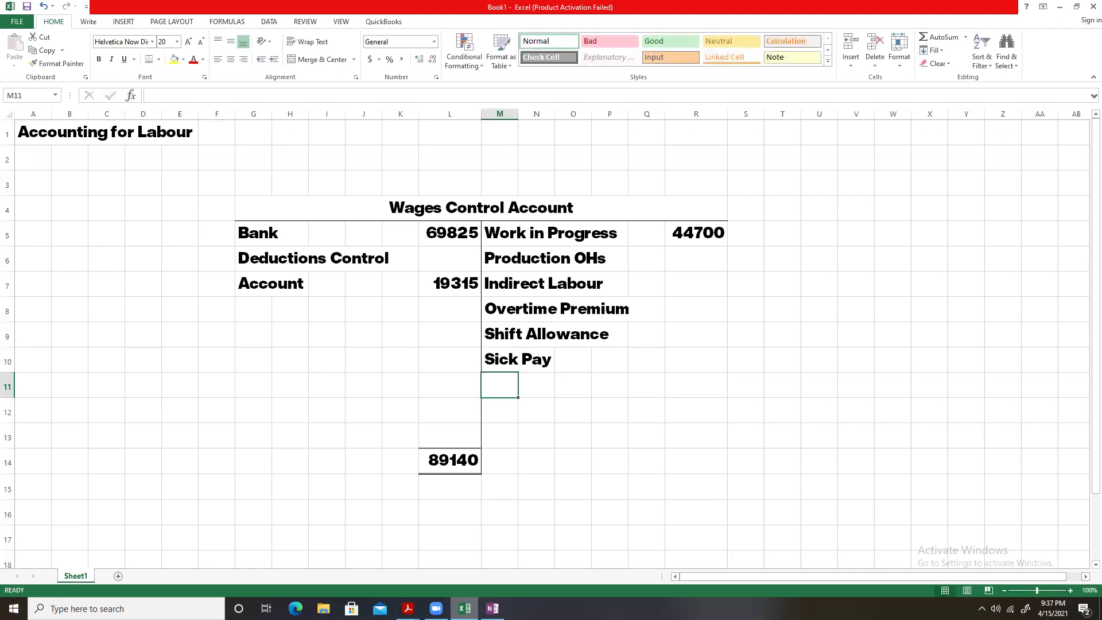
text(Idle Time)
key(Return)
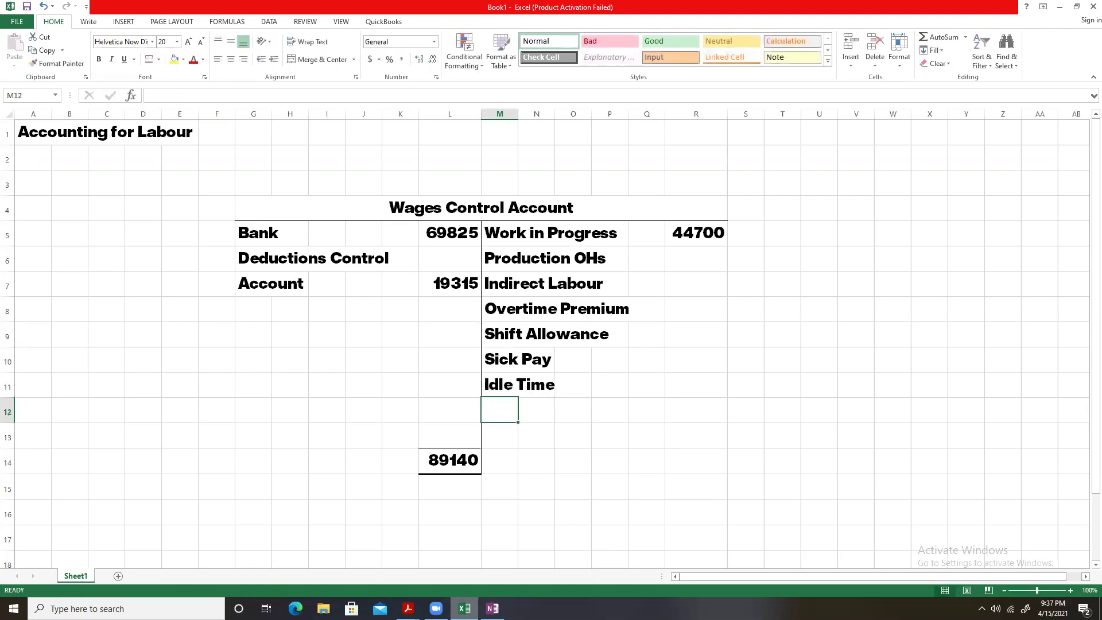
click(509, 256)
click(125, 60)
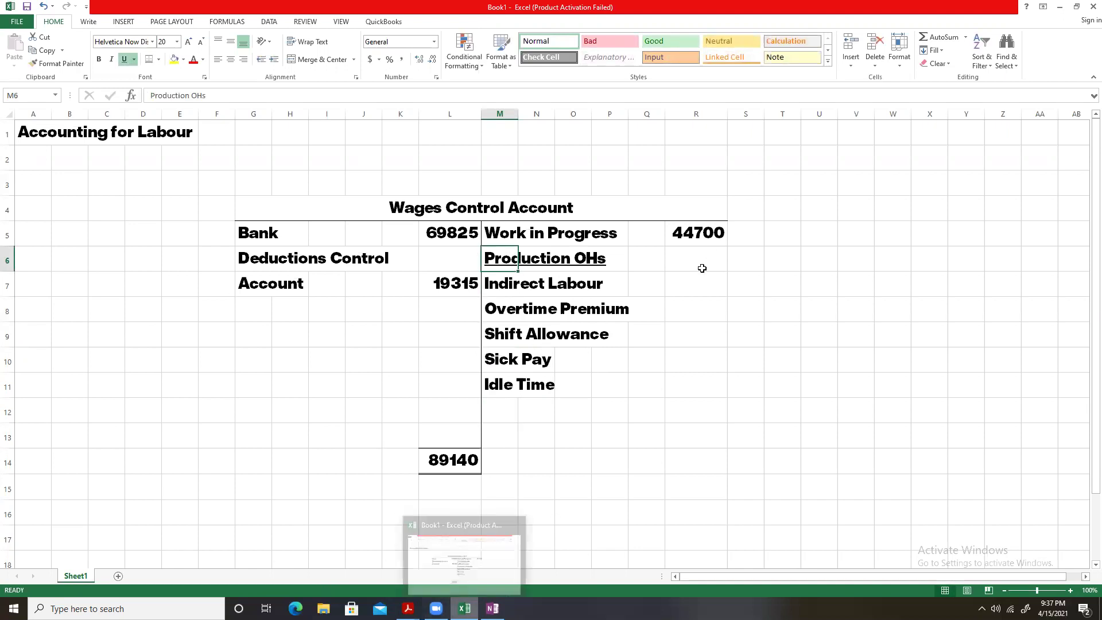
Check the indirect workers' ordinary time and basic overtime in the PDF, and enter 27430 in R7 as the Indirect Labour amount
key(alt+Tab)
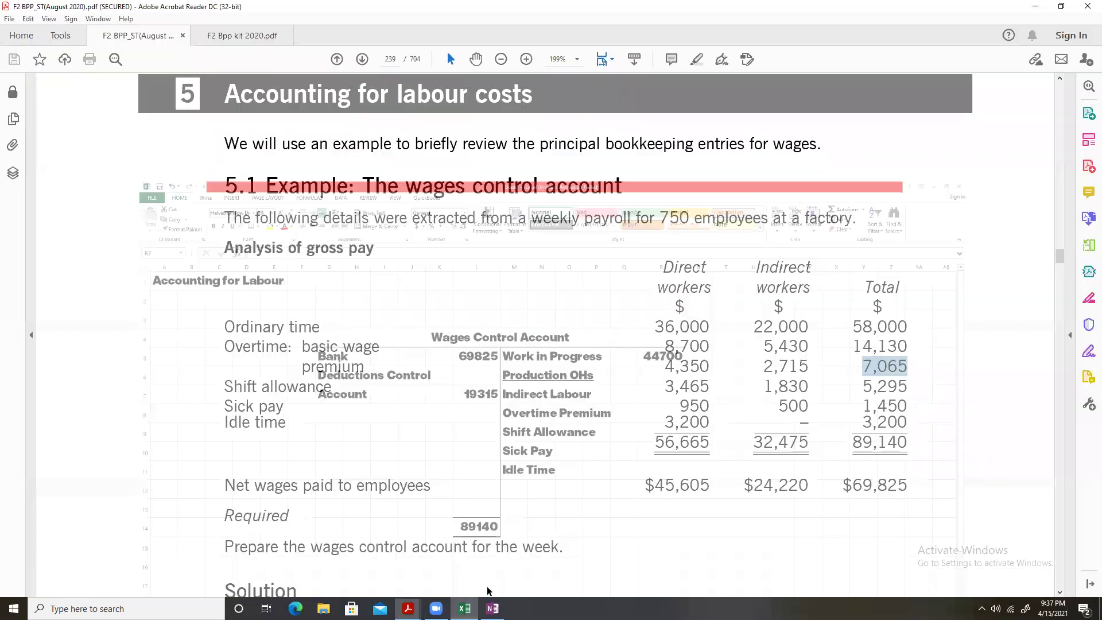
drag(751, 326, 810, 346)
click(760, 345)
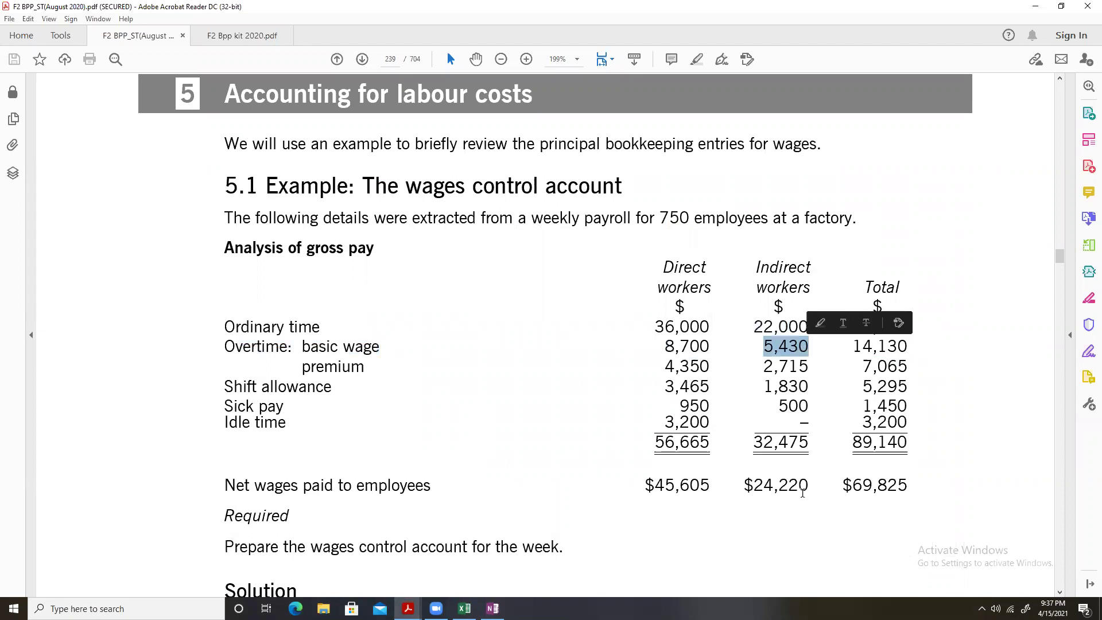
key(alt+Tab)
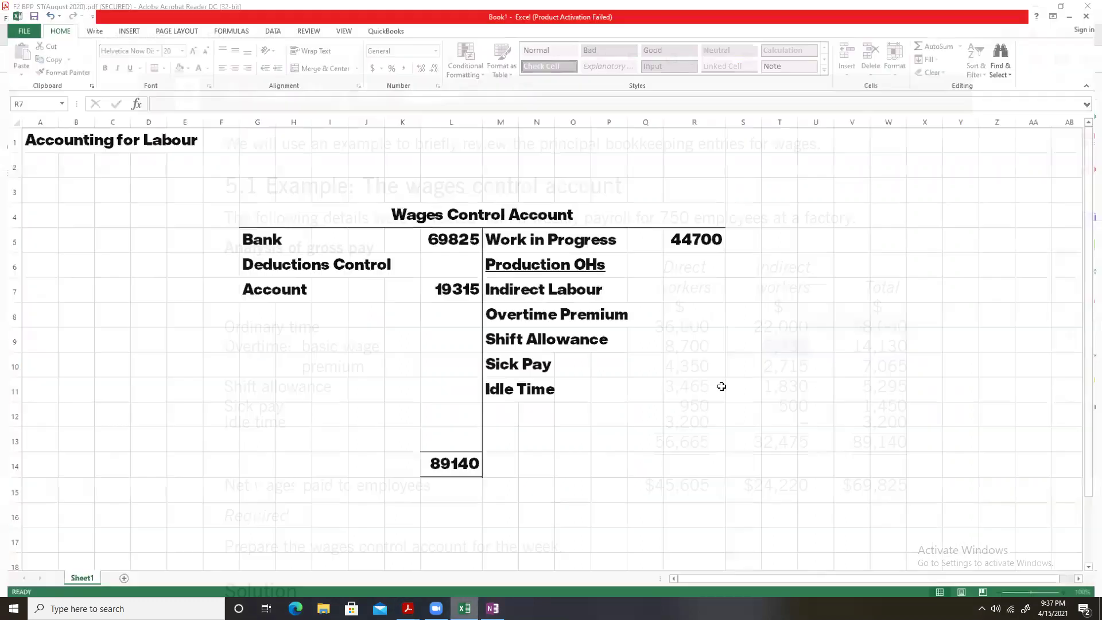
text(2740)
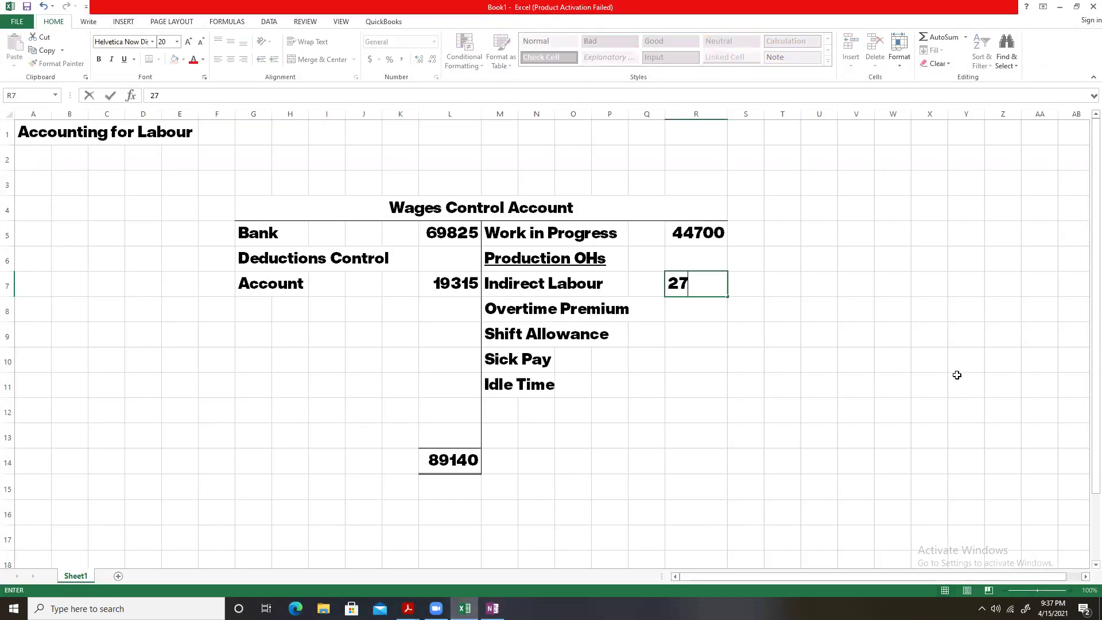
key(Return)
key(Up)
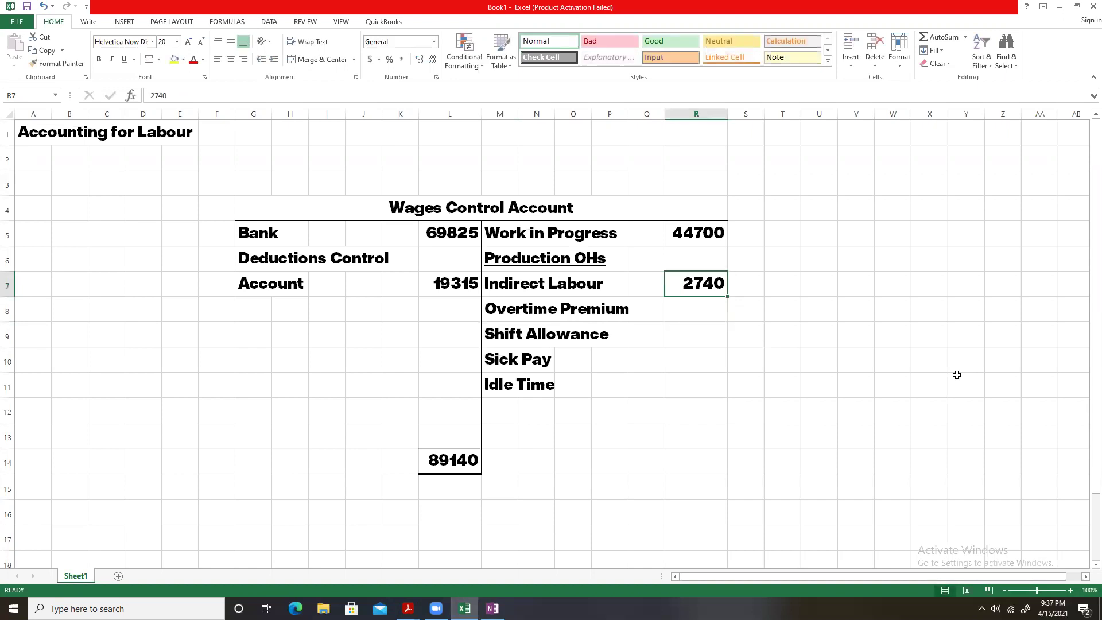
key(F2)
key(Left)
text(3)
key(Return)
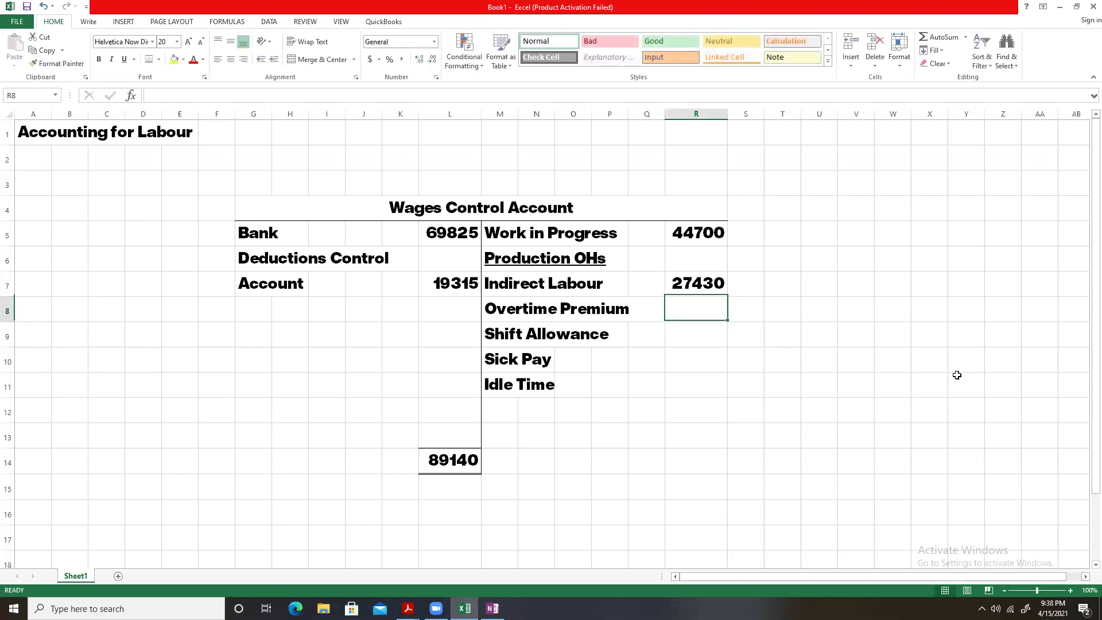
Look up the total overtime premium in the PDF payroll table and enter 7065 in R8 as the Overtime Premium amount
key(alt+Tab)
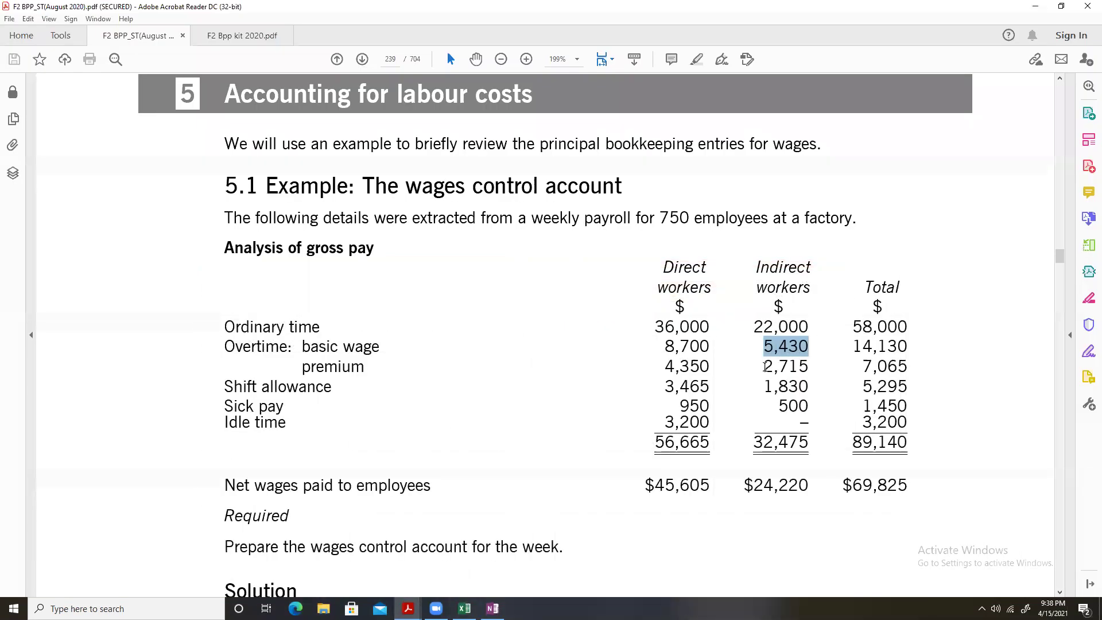
drag(877, 367, 907, 367)
click(810, 424)
key(alt+Tab)
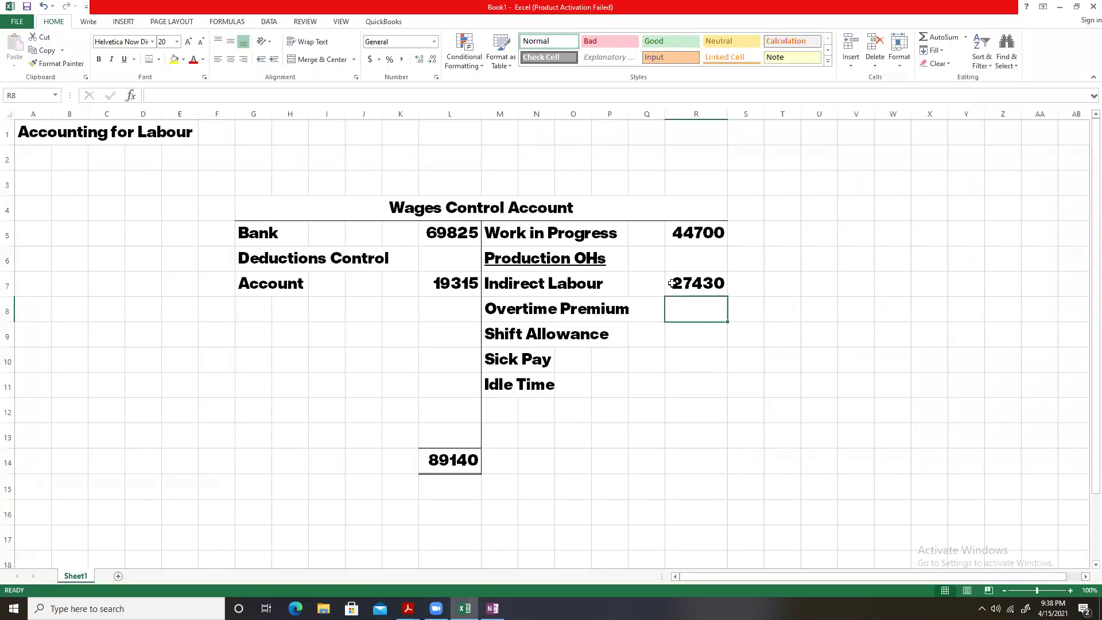
text(7065)
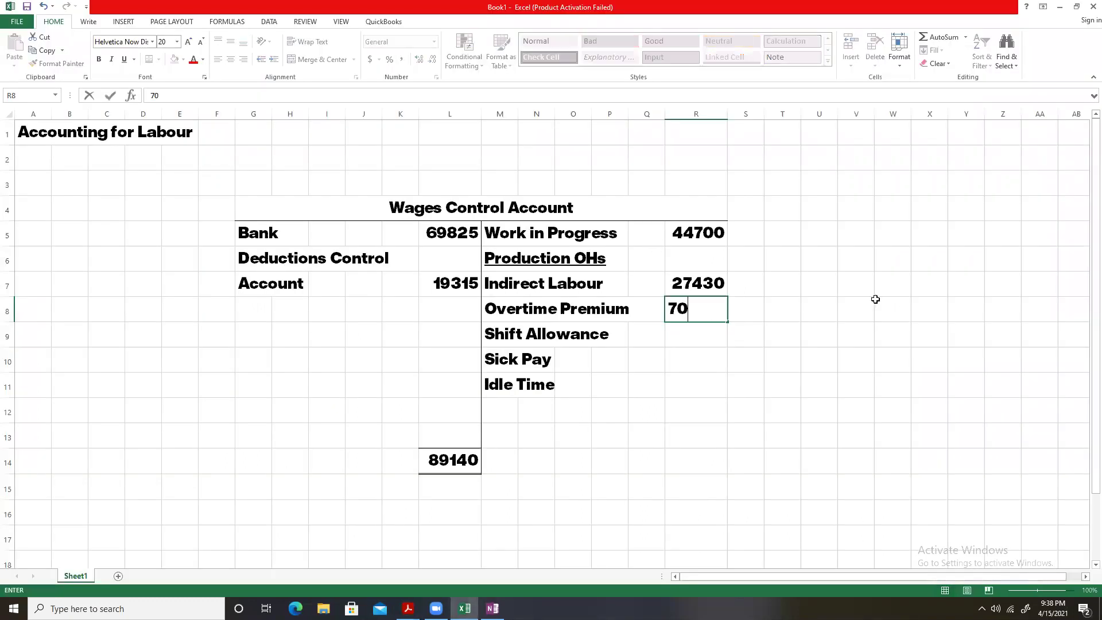
key(Return)
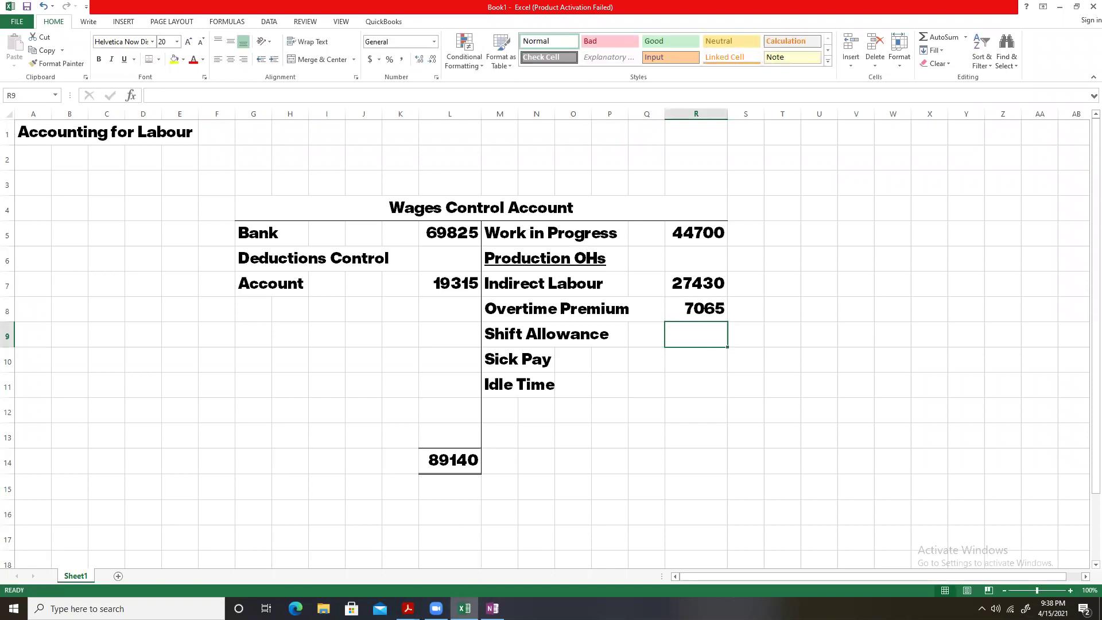
Look up the total shift allowance in the PDF payroll table and enter 5295 in R9
key(alt+Tab)
drag(869, 386, 899, 385)
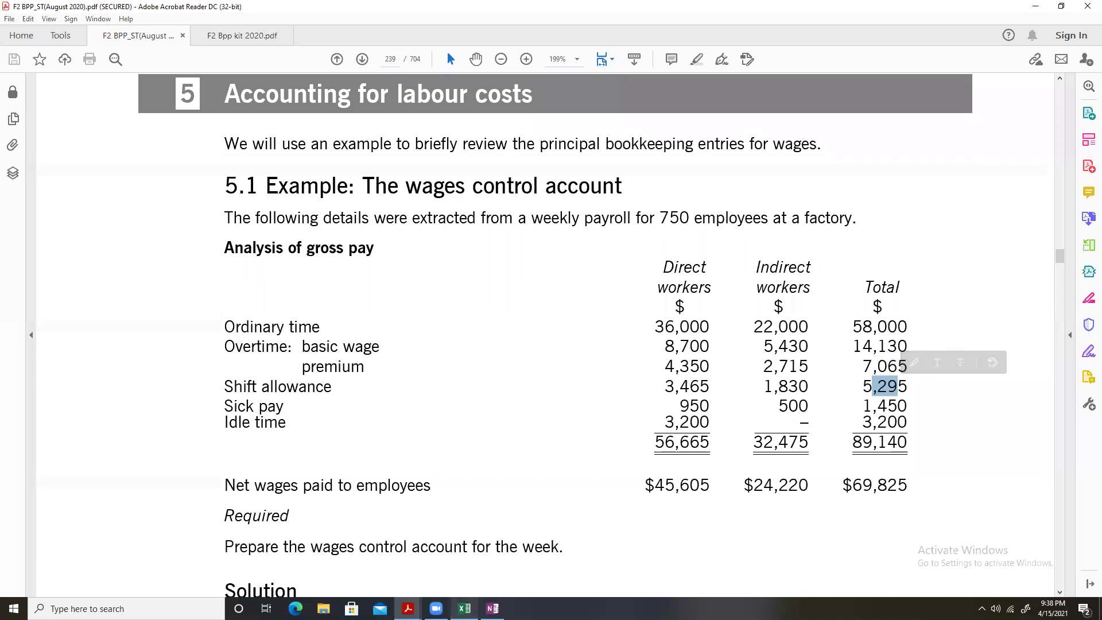
key(alt+Tab)
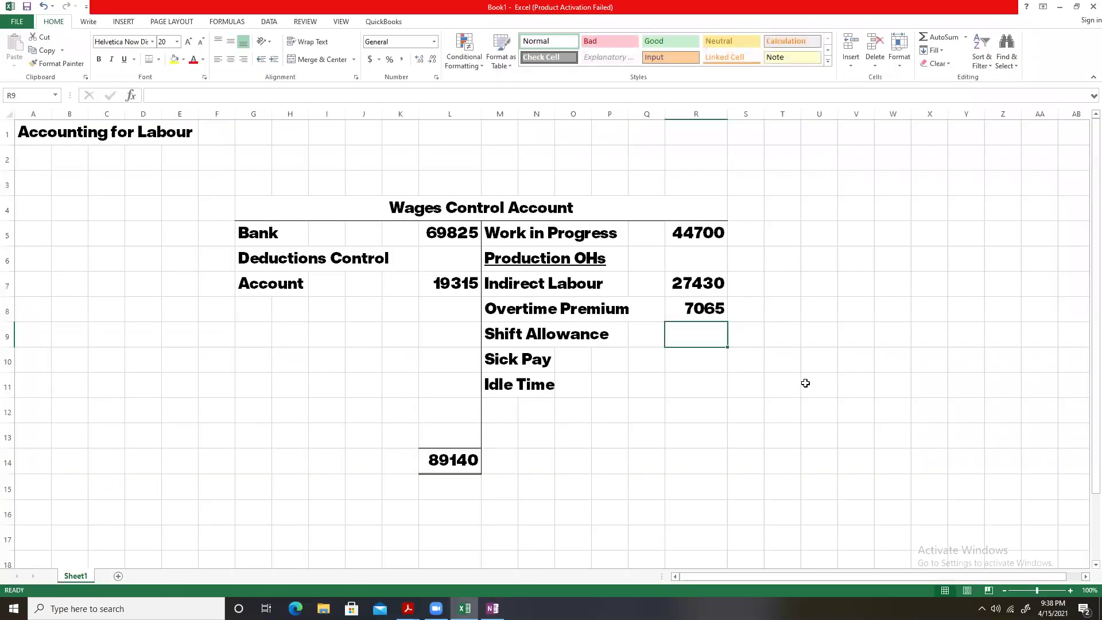
text(5295)
key(Return)
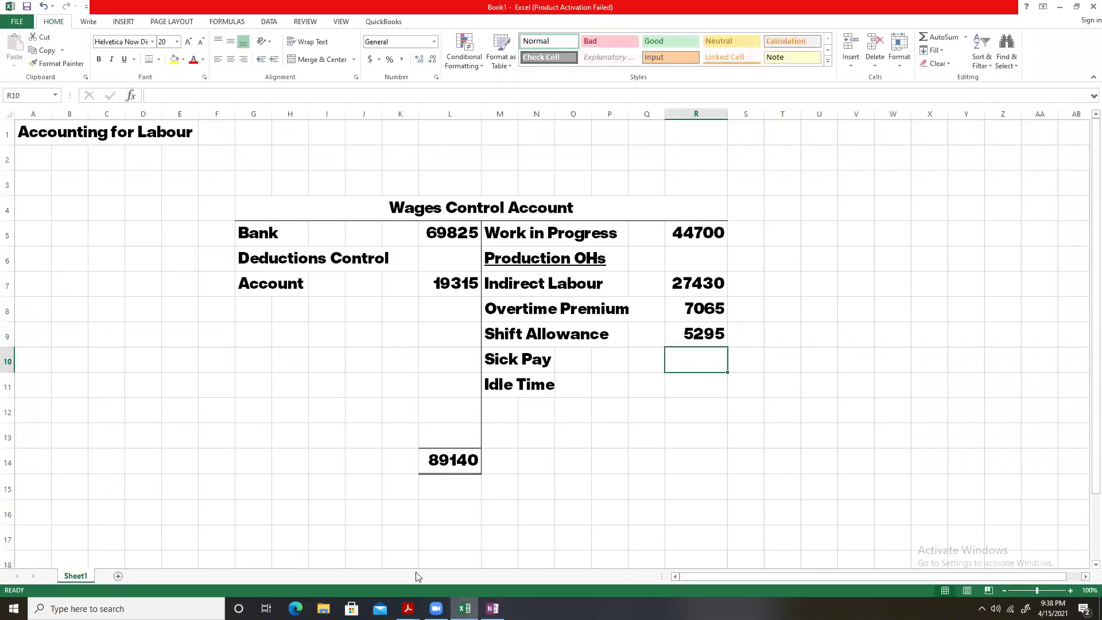
Look up the total sick pay in the PDF payroll table and enter 1450 in R10
key(alt+Tab)
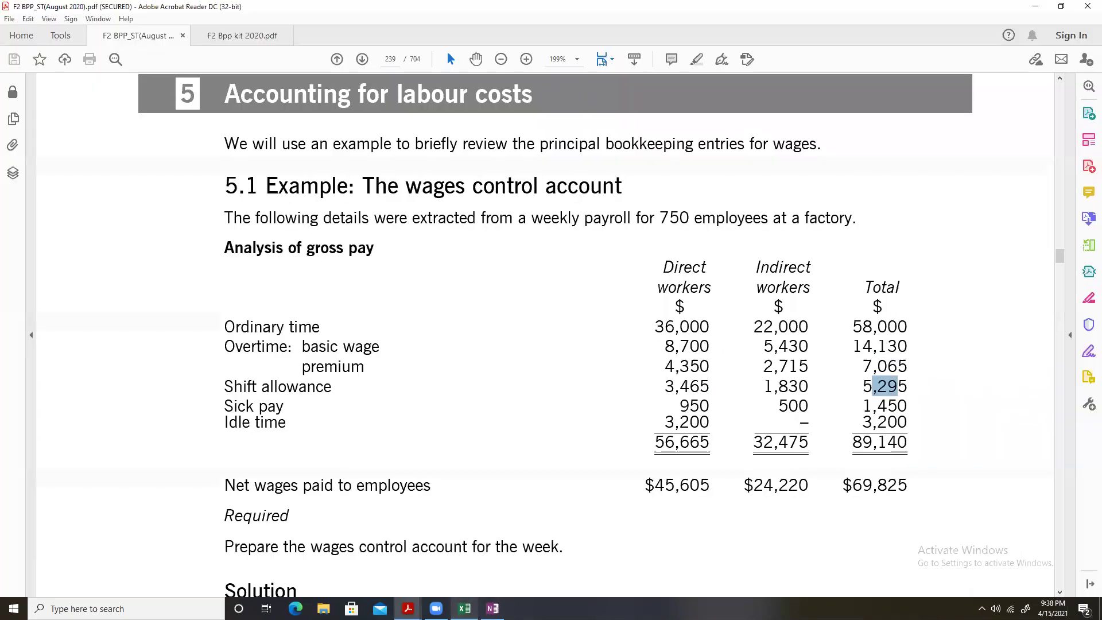
key(alt+Tab)
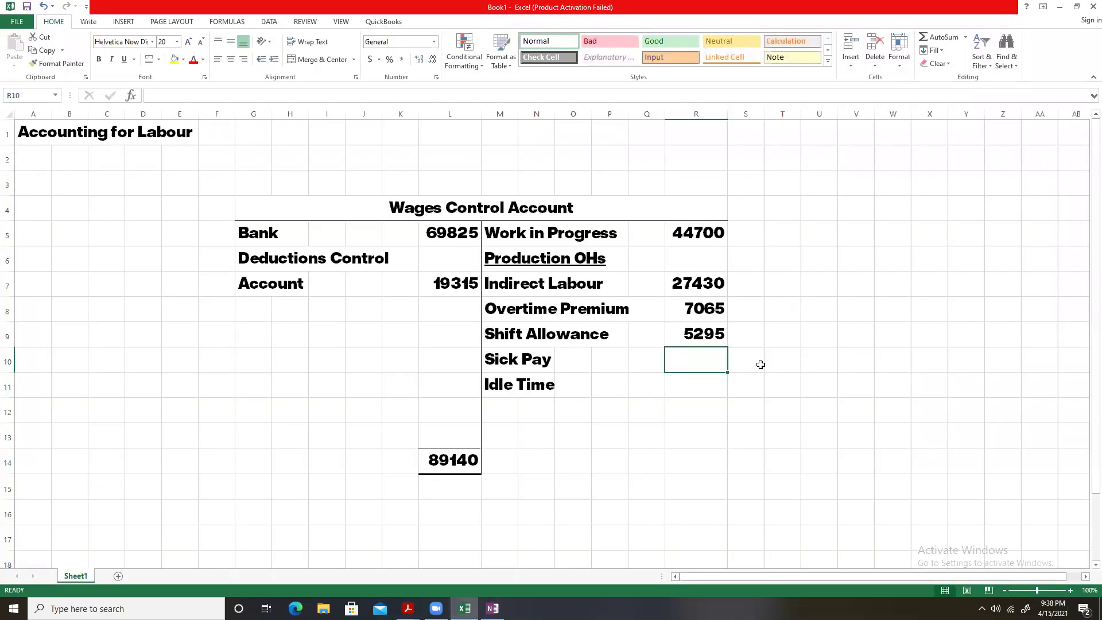
text(1450)
key(Return)
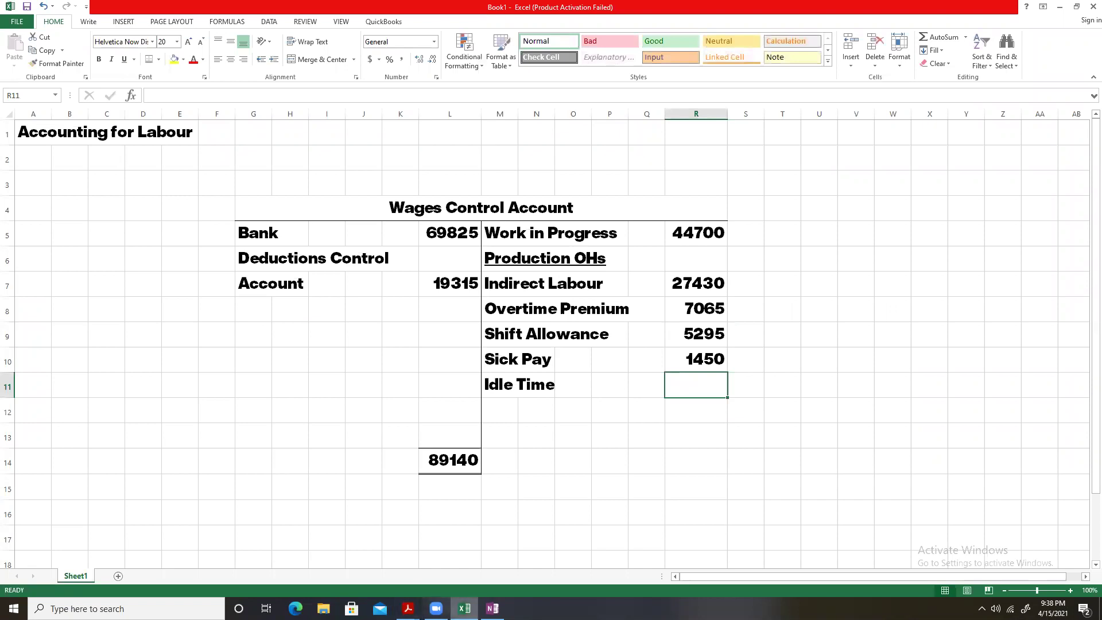
Look up the total idle time in the PDF payroll table and enter 3200 in R11
key(alt+Tab)
key(alt+Tab)
key(alt+Tab)
click(907, 422)
double_click(907, 422)
drag(907, 422, 856, 427)
key(alt+Tab)
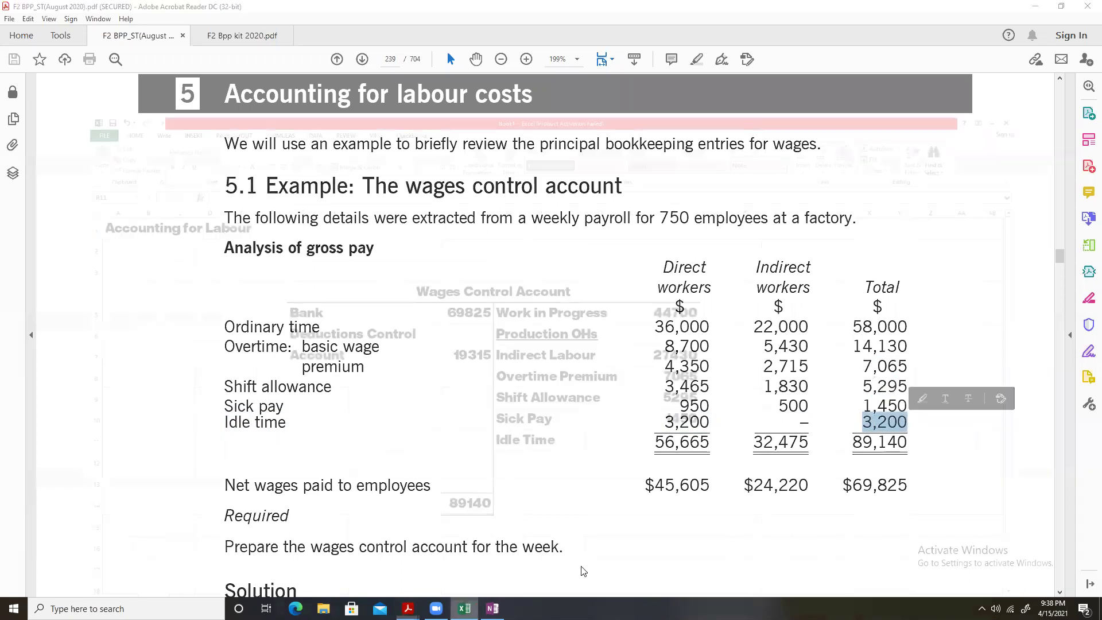
text(3200)
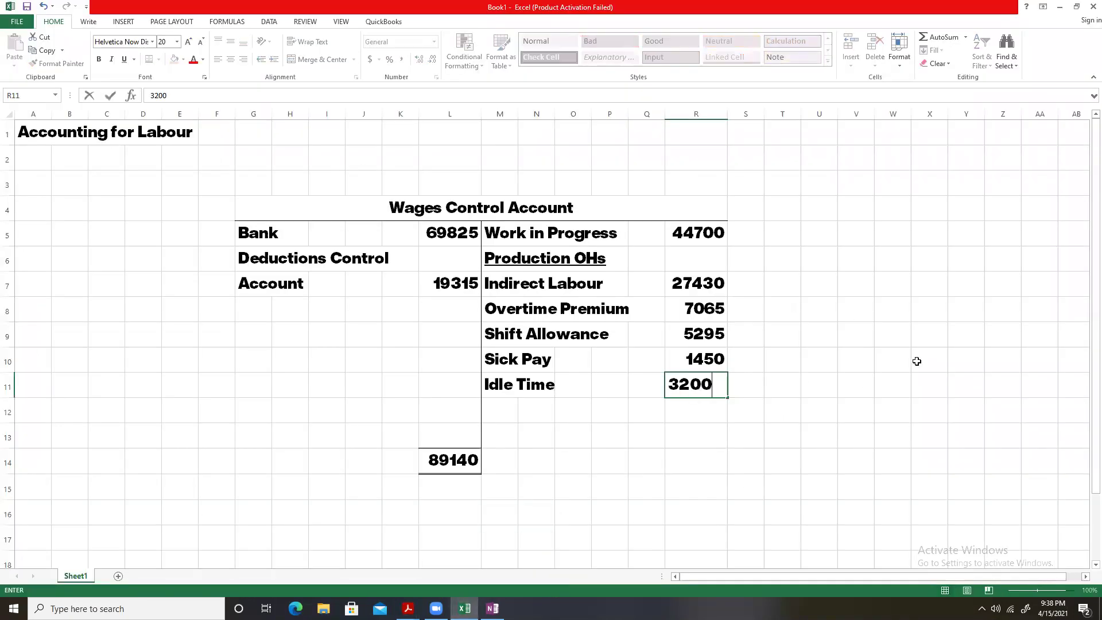
key(Return)
Total the credit side in R14 with =SUM(R5:R13), bordered like the debit total in L14
drag(687, 232, 689, 377)
click(706, 461)
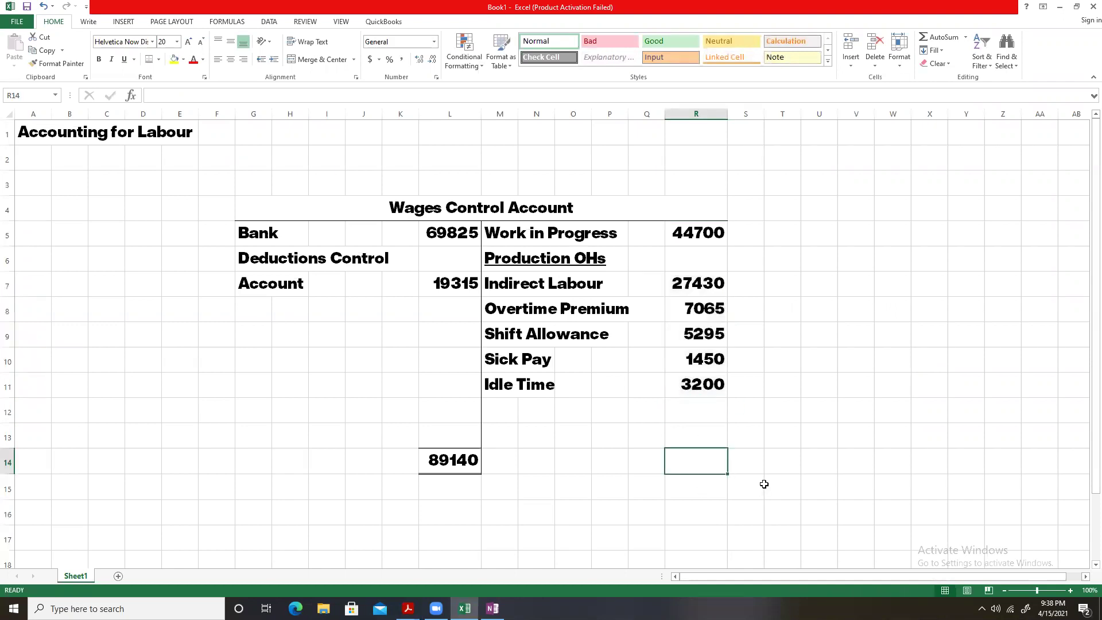
key(alt+equal)
key(Up)
key(Up)
key(shift+Down)
key(shift+Down)
key(shift+Down)
key(shift+Down)
key(shift+Down)
key(shift+Down)
key(shift+Down)
key(shift+Down)
key(ctrl+Return)
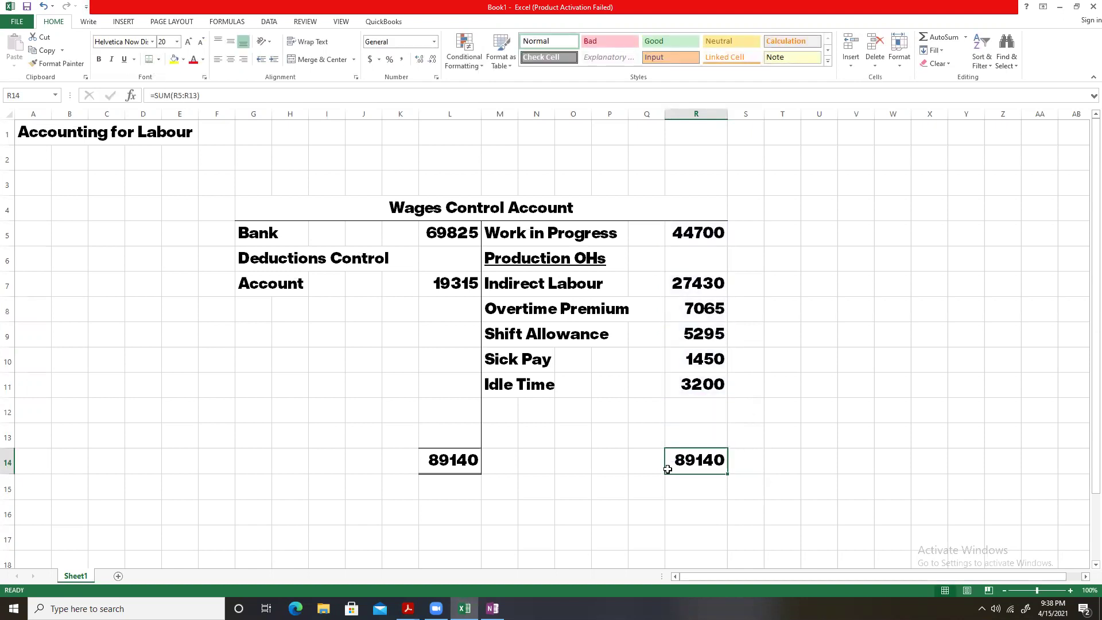
click(765, 430)
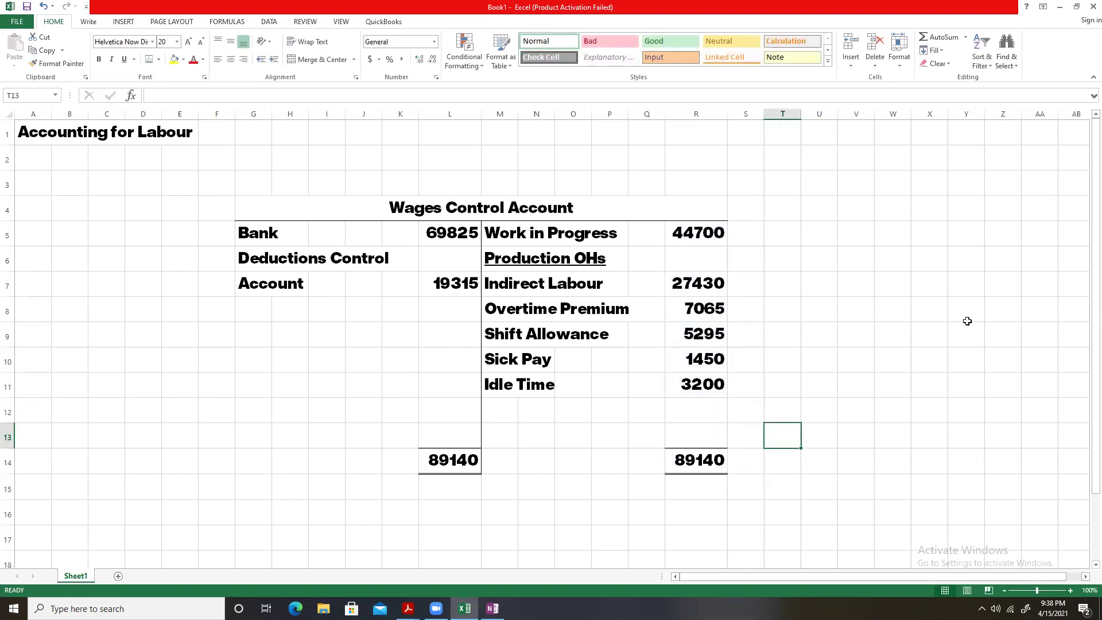
Examine the Work in Progress entry in row 5 against the other credit entries of the Wages Control Account
click(497, 232)
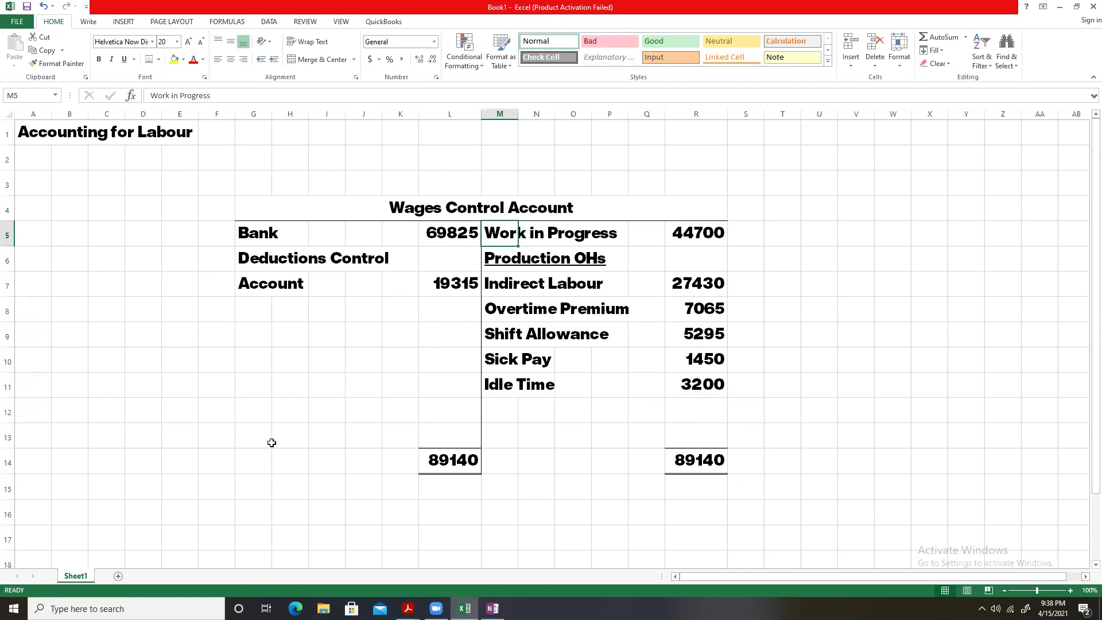
click(144, 507)
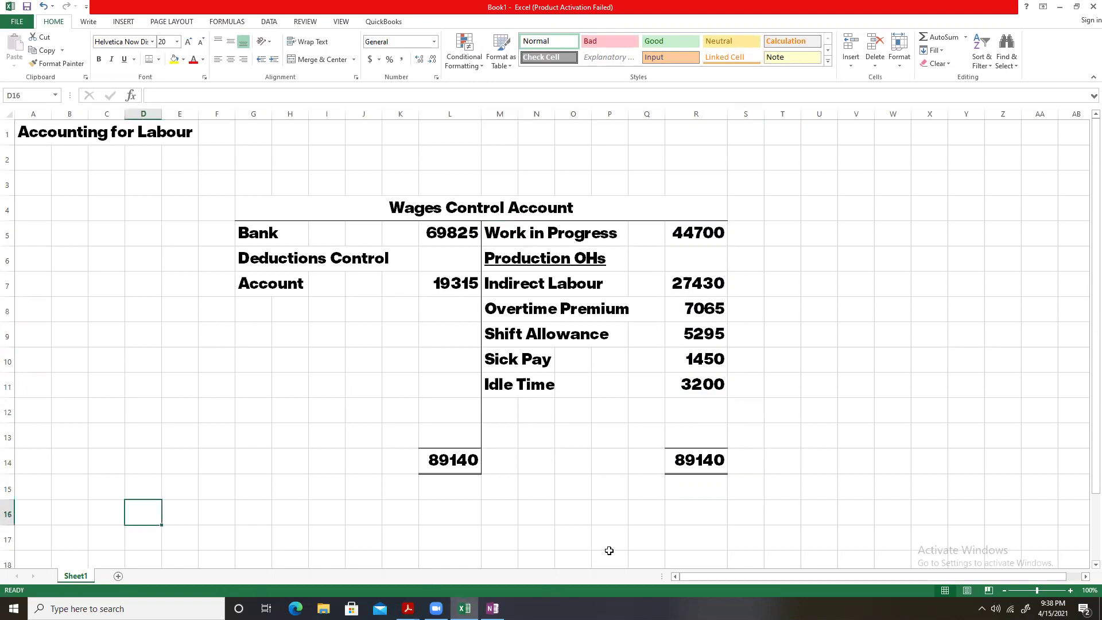
scroll(647, 401, down, 2)
scroll(647, 402, up, 1)
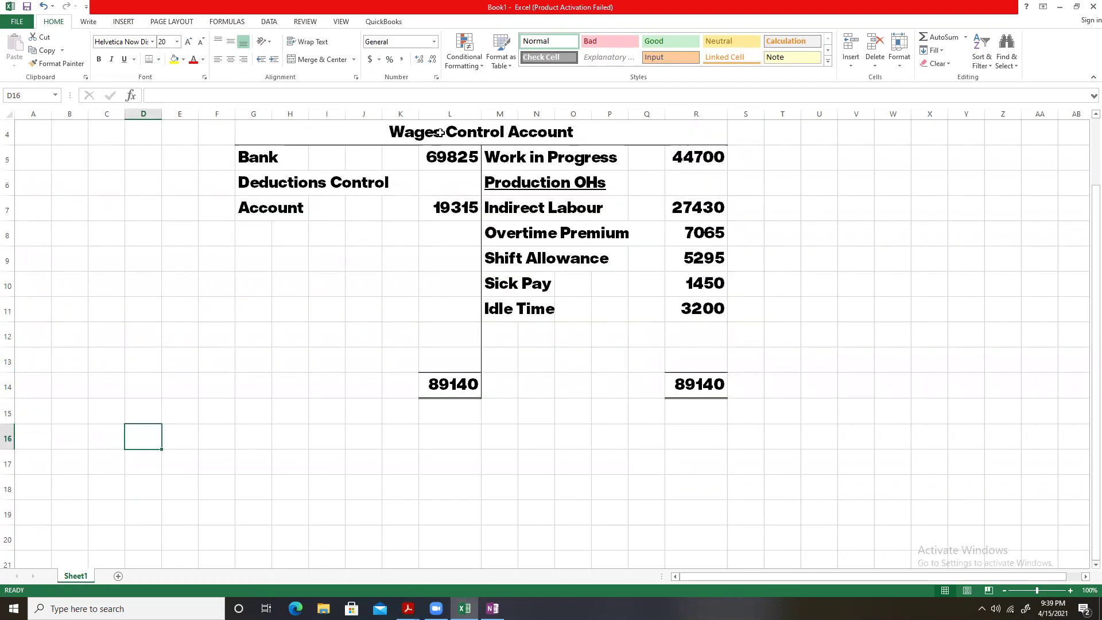
drag(514, 154, 512, 261)
click(608, 284)
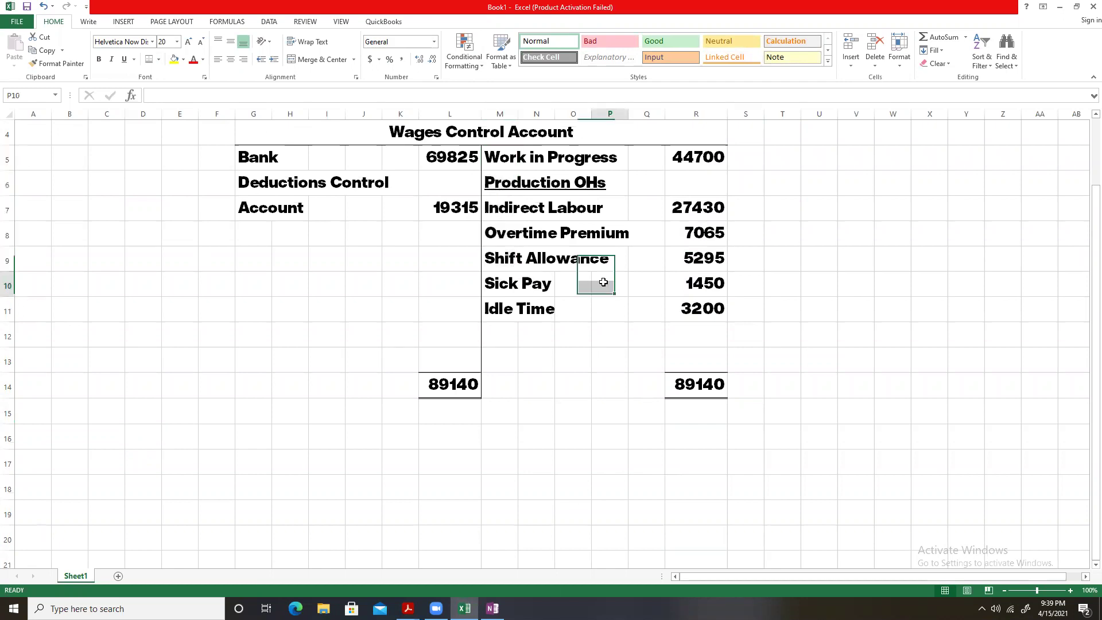
click(496, 158)
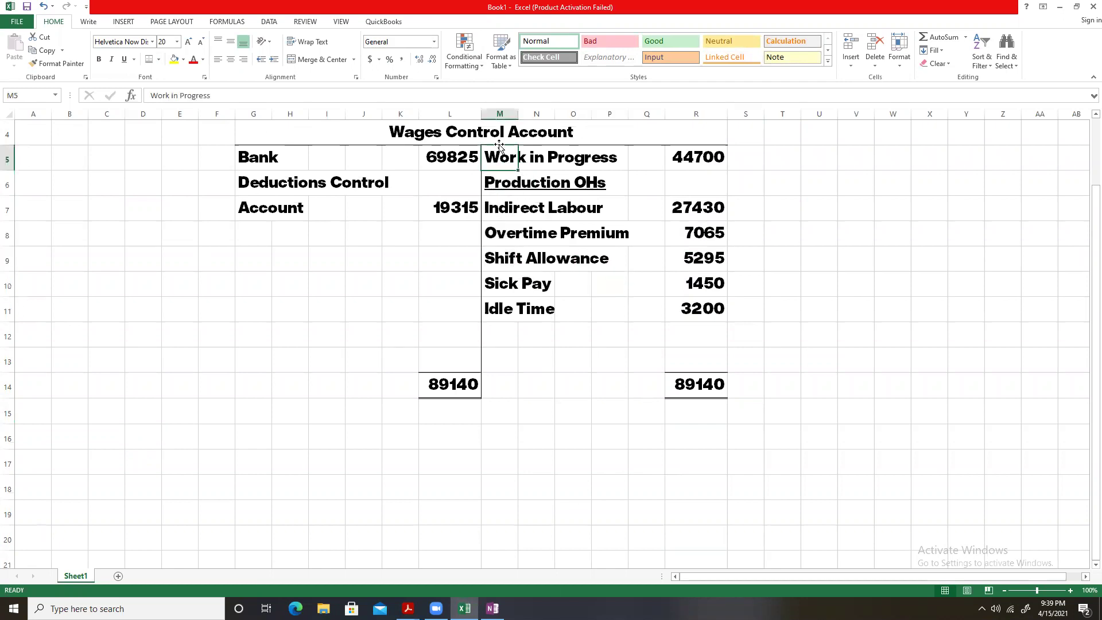
shift+click(708, 161)
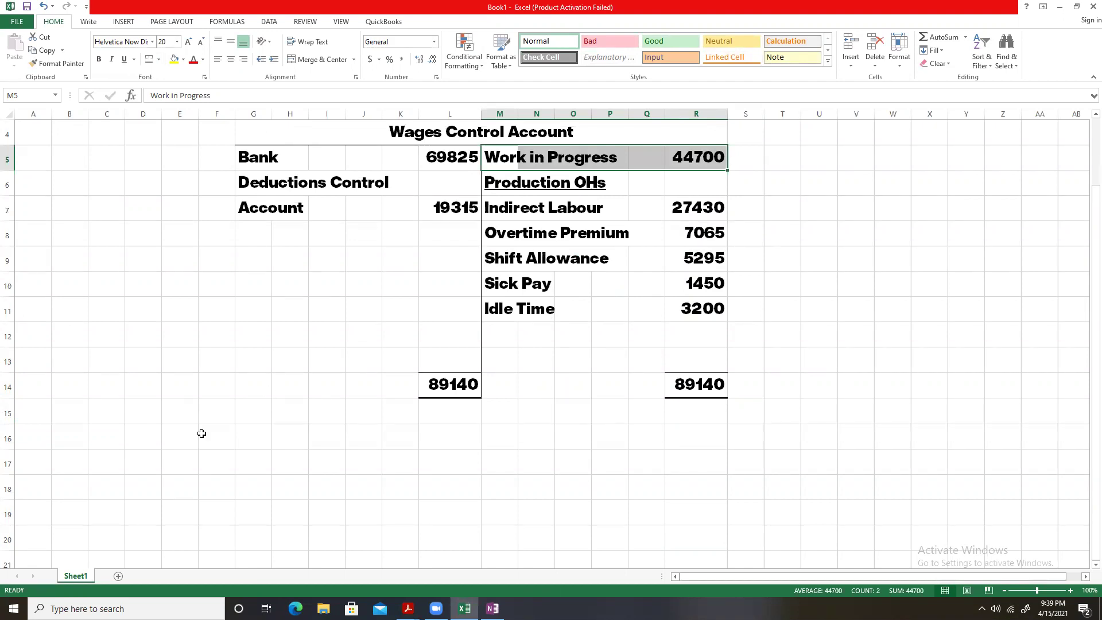
click(170, 462)
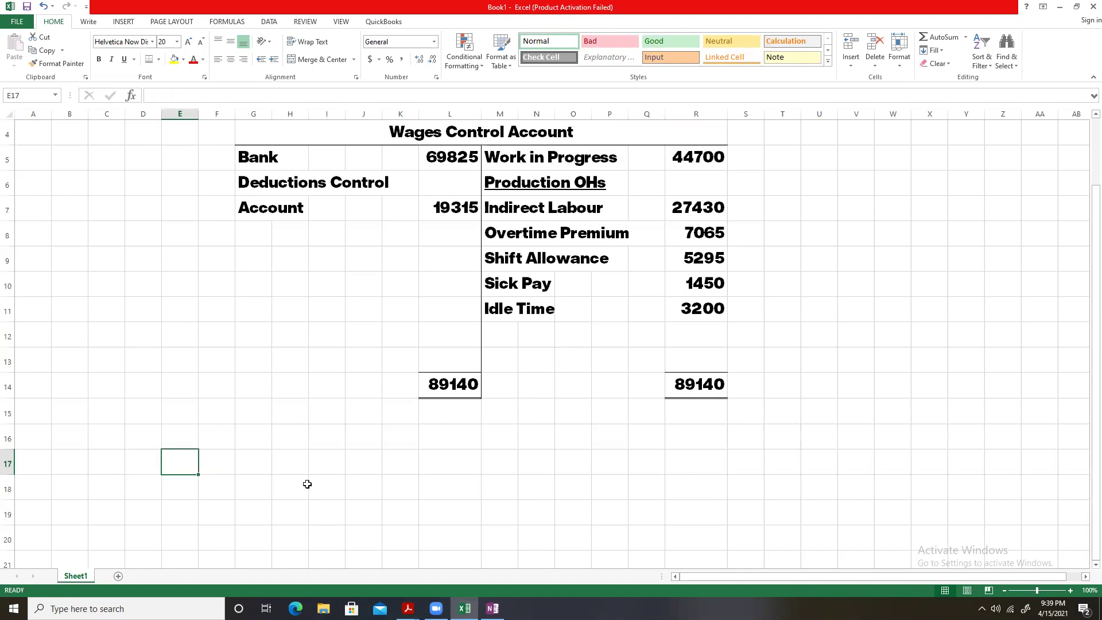
click(401, 132)
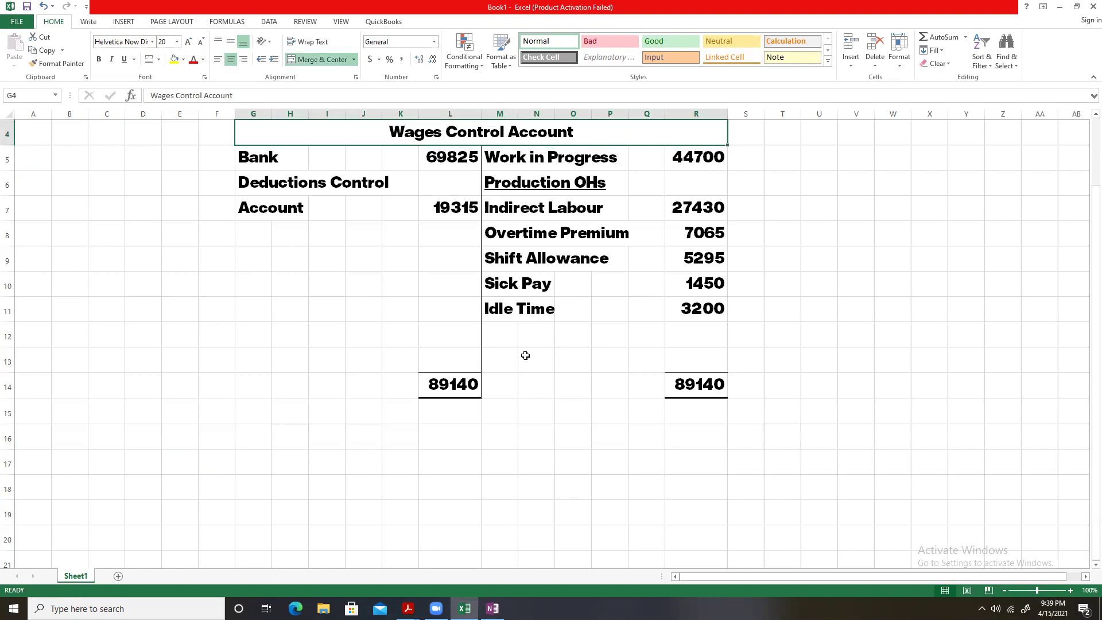
click(510, 149)
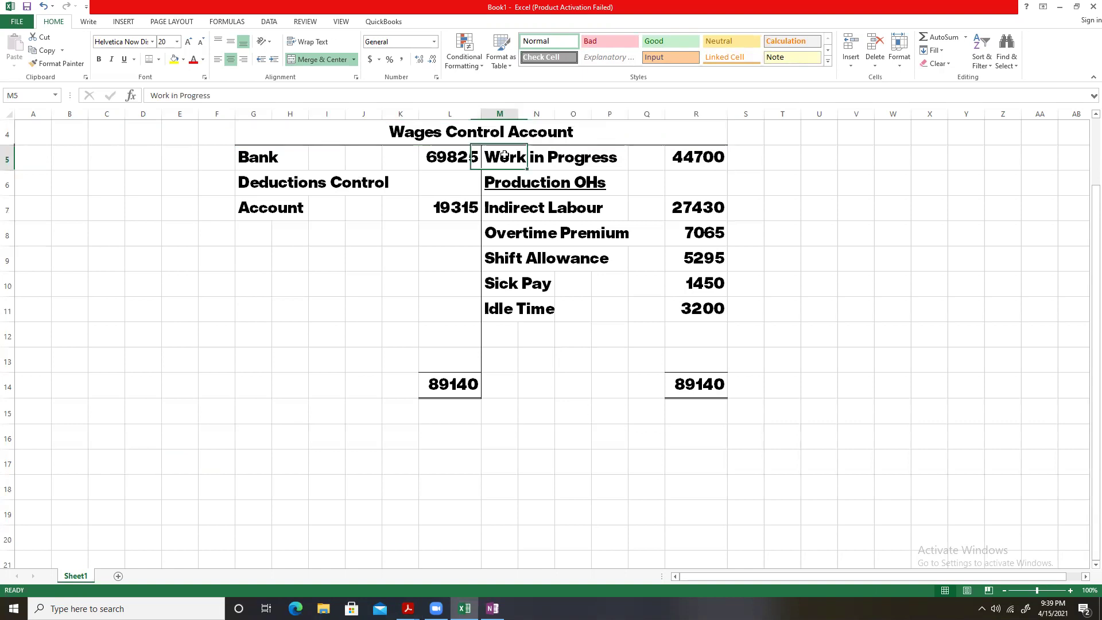
click(548, 238)
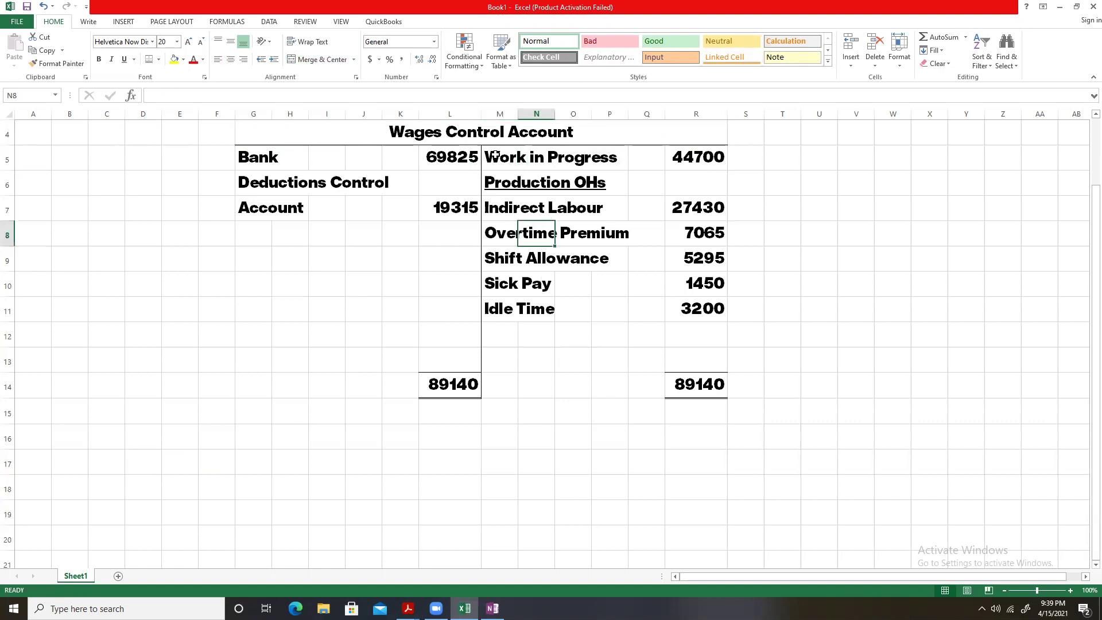
drag(484, 154, 660, 160)
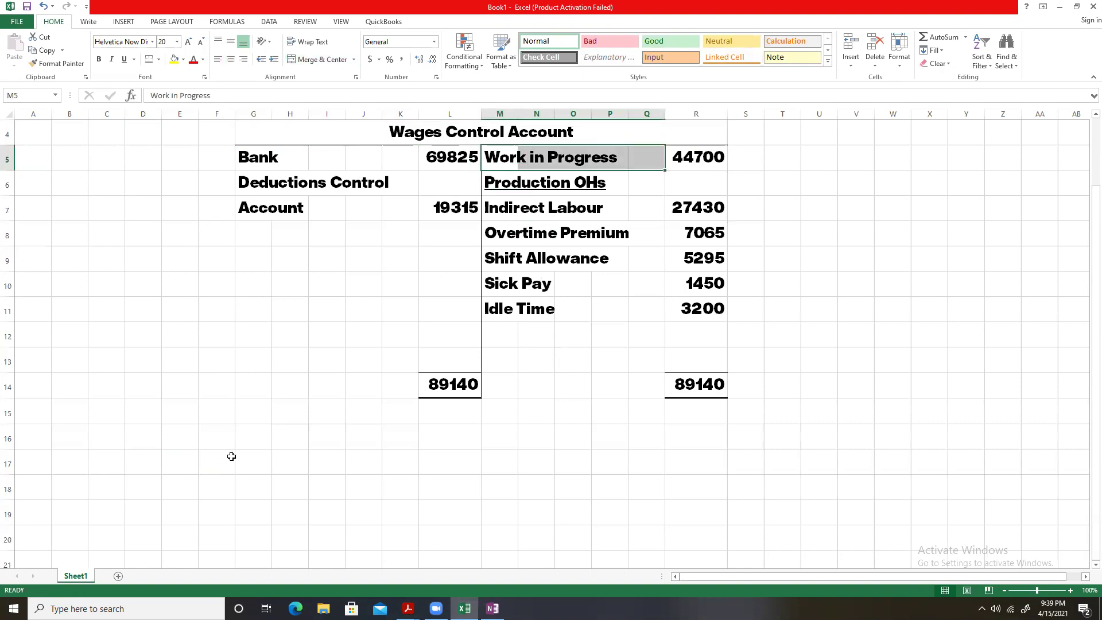
click(172, 458)
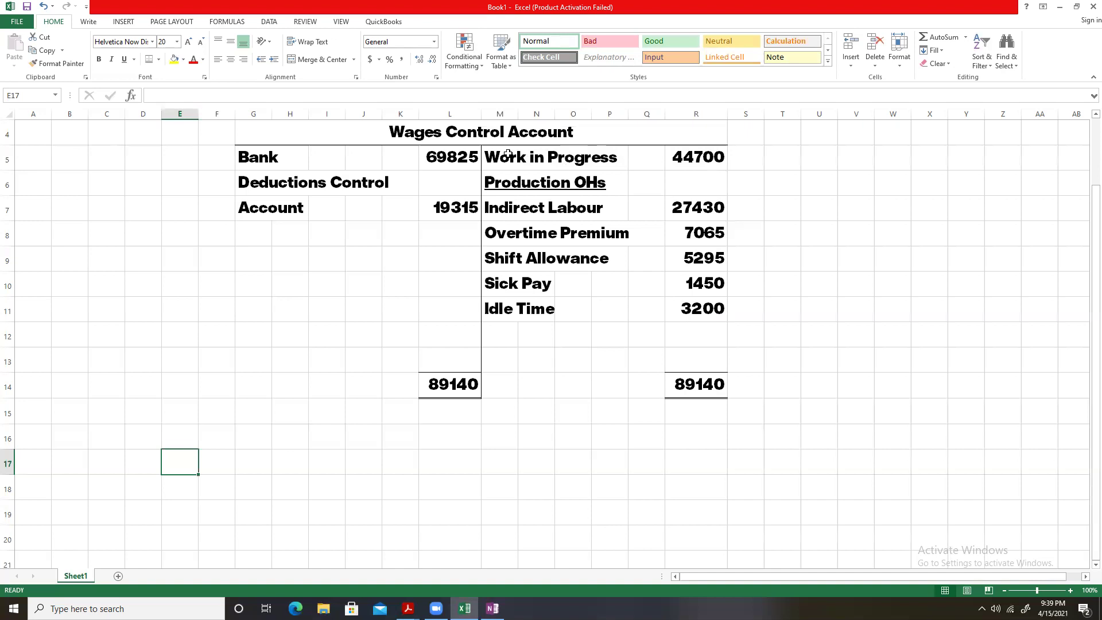
drag(501, 155, 733, 163)
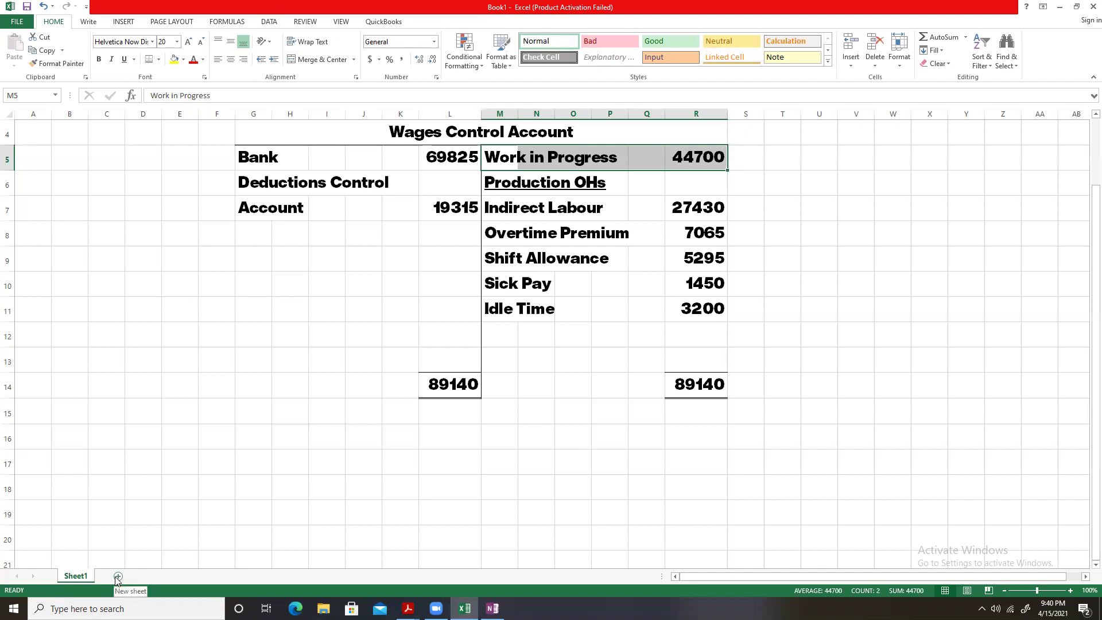
click(697, 259)
click(672, 282)
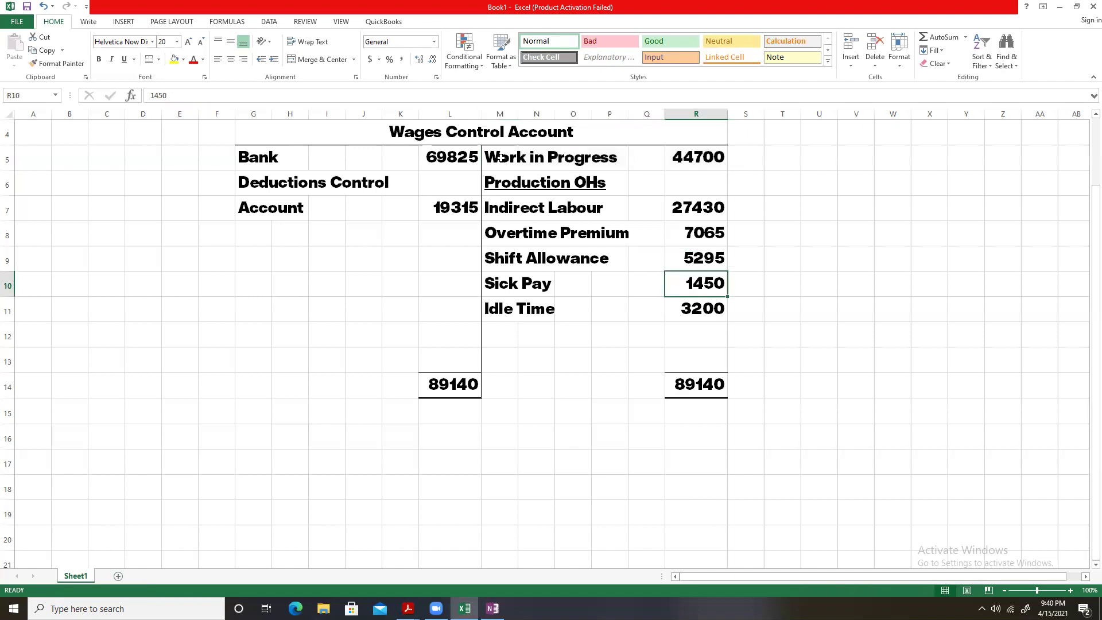
click(500, 158)
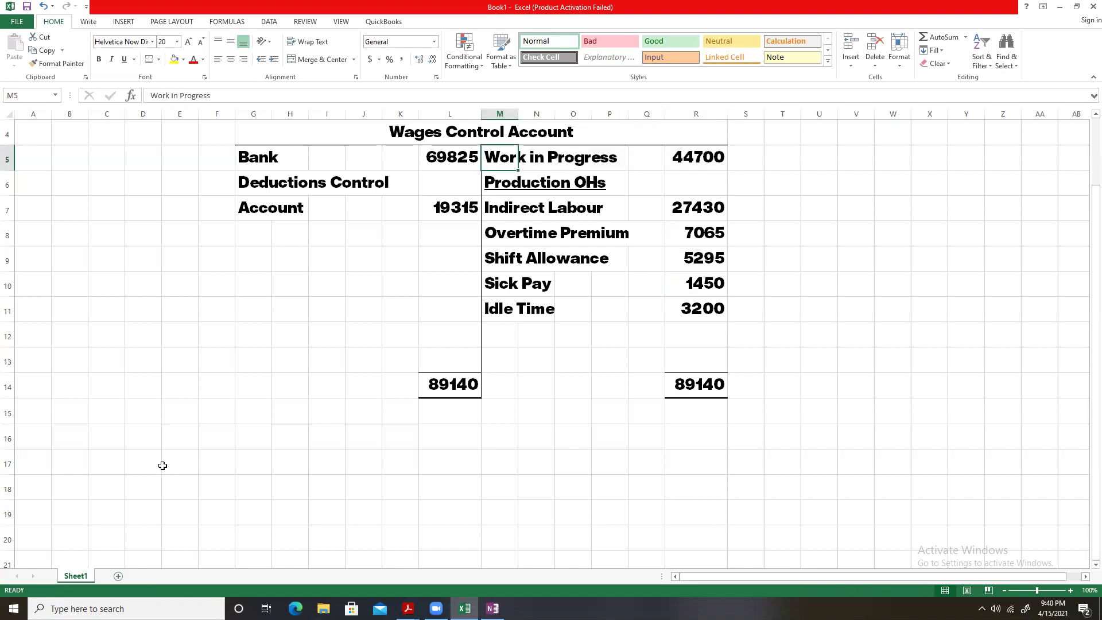
Enter the journal entry's account names below the T-account: Work-in-Progress in D18 and Wages Control Account in D19
click(145, 476)
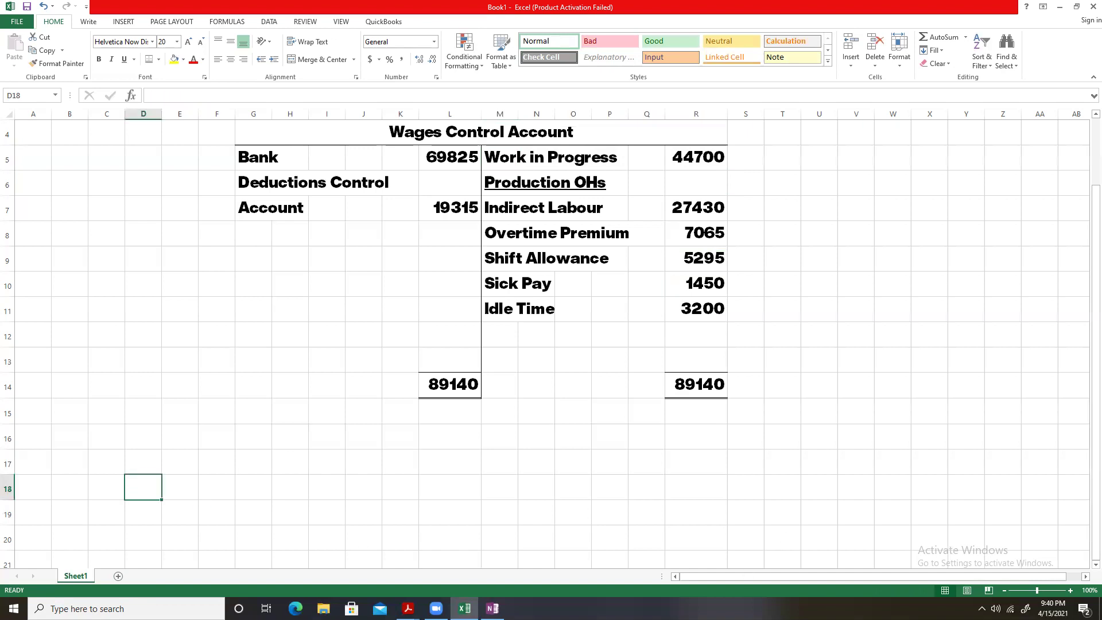
text(Work)
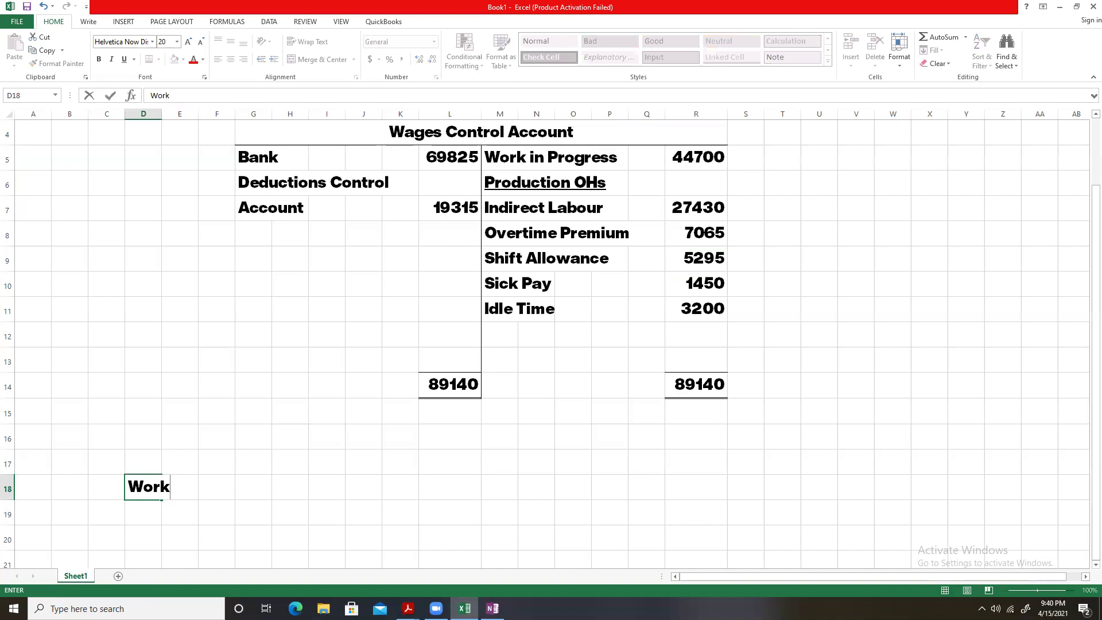
text(-in-Progress)
key(Return)
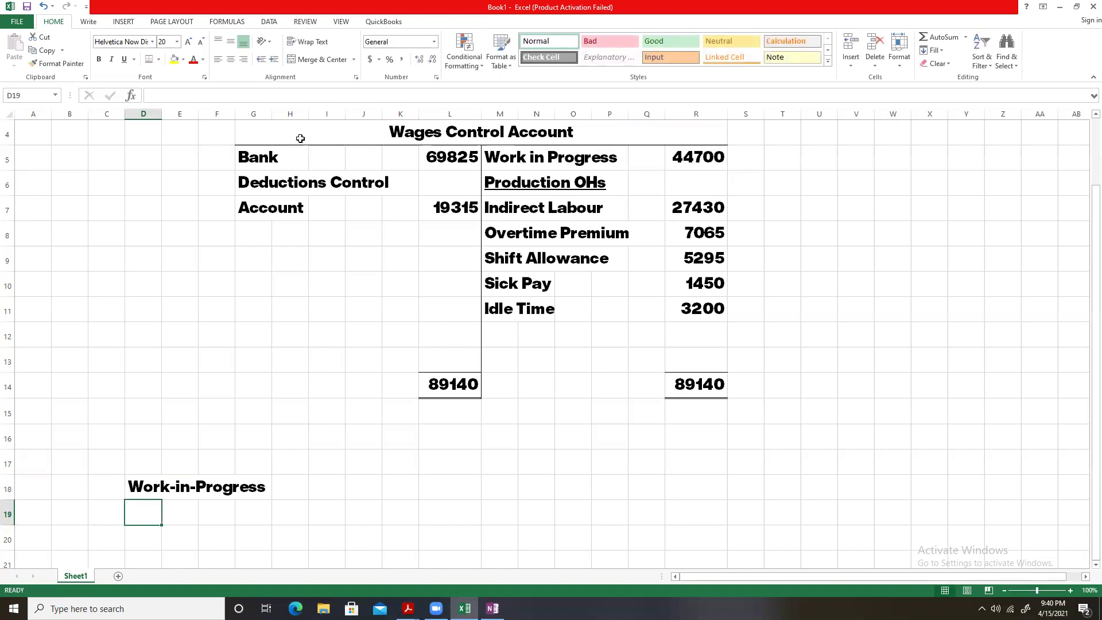
click(282, 131)
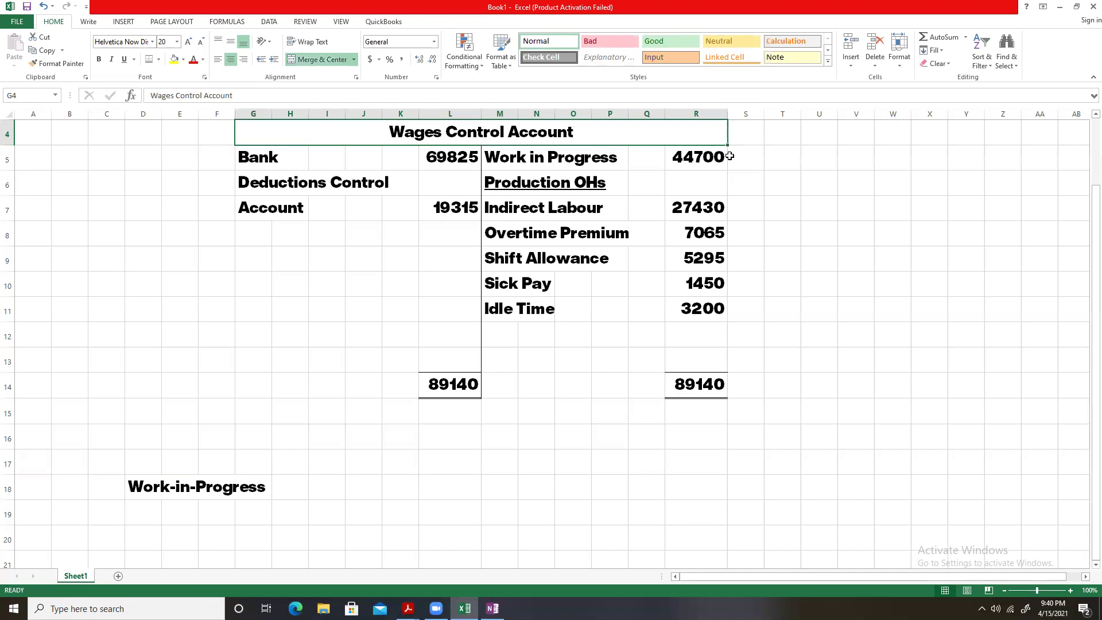
click(129, 513)
text(Wages C)
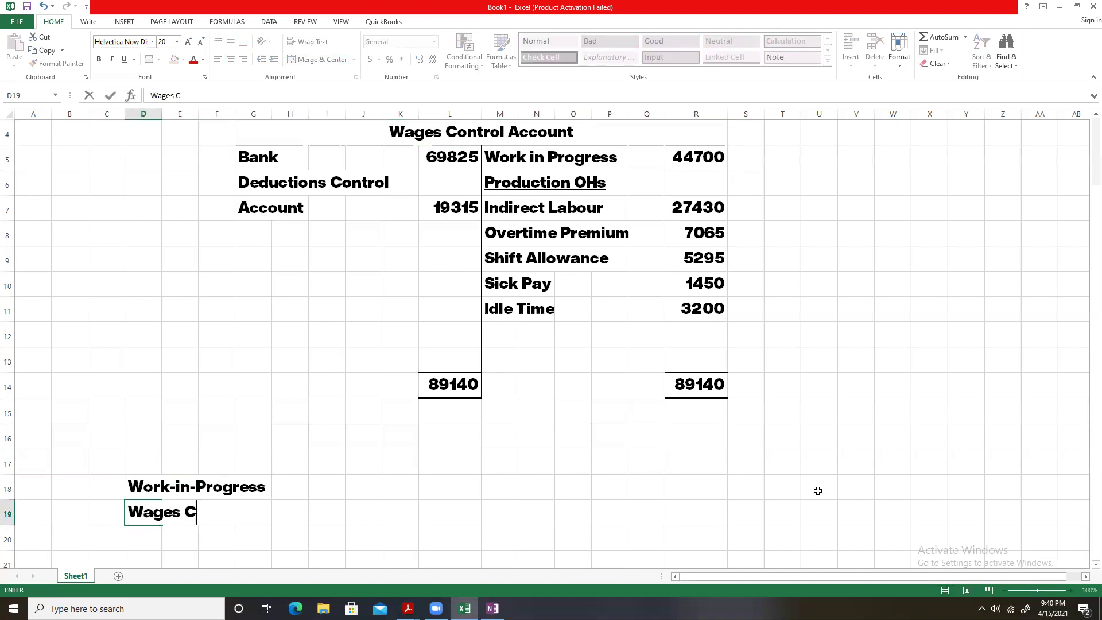
text(ontrol A)
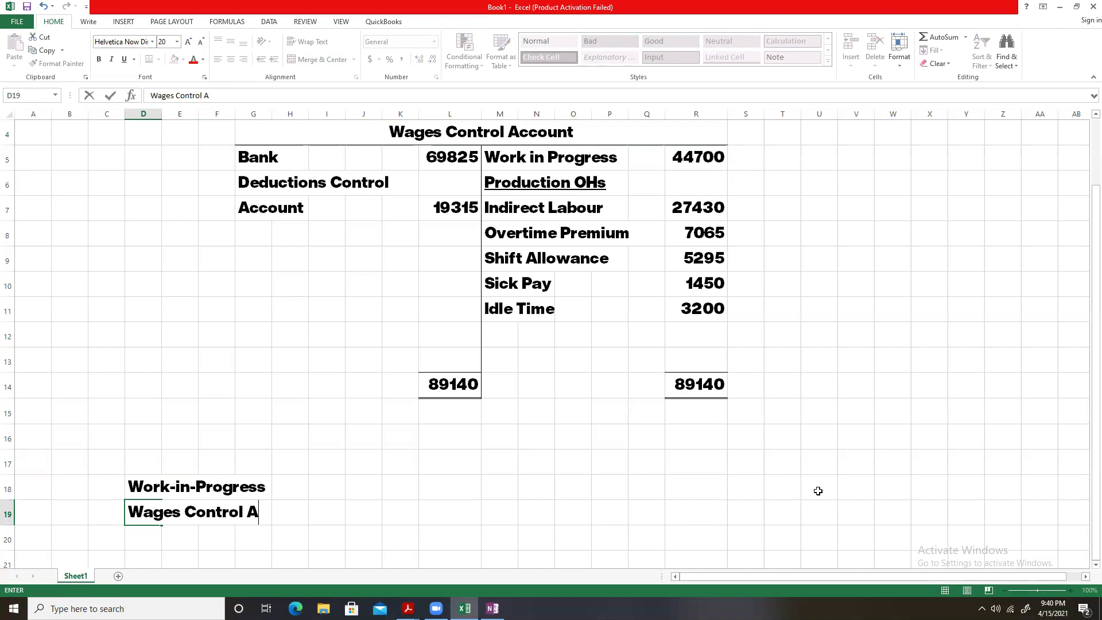
text(ccount)
key(Return)
Mark the journal lines with Dr. in K18 for Work-in-Progress and Cr. in K19 for Wages Control Account
key(Up)
key(Up)
key(Right)
key(Right)
key(Right)
key(Right)
key(Right)
key(Right)
key(Right)
text(Dr.)
key(Return)
text(Cr.)
key(Return)
Enter 44700 as the amount of both journal lines in L18 and L19
key(Up)
key(Up)
key(Right)
text(44700)
key(Return)
text(477)
key(BackSpace)
key(BackSpace)
text(4700)
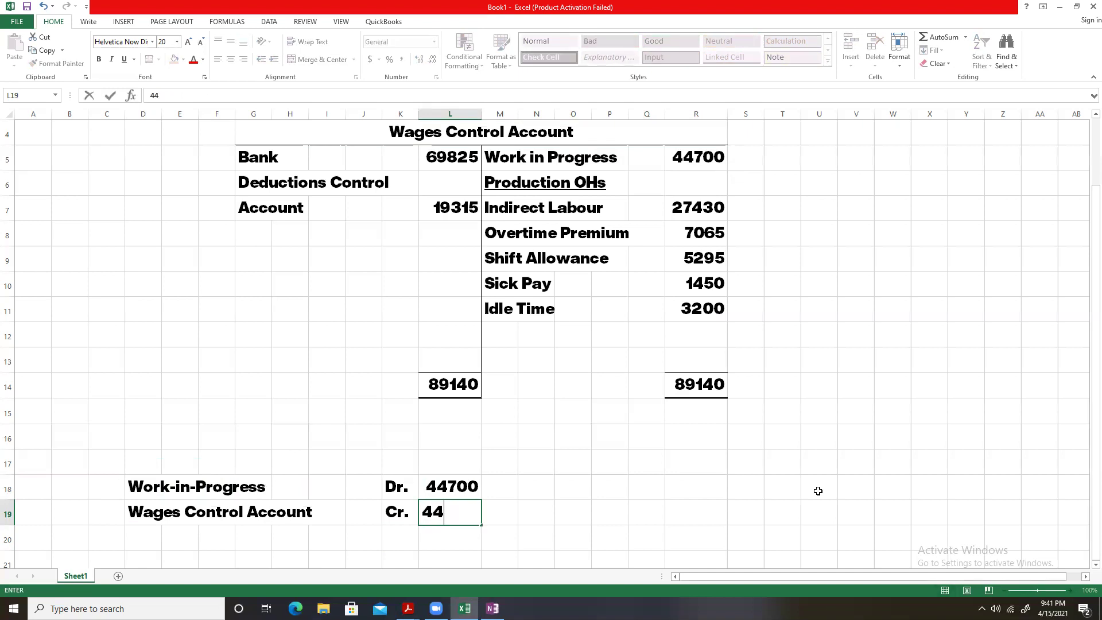
key(Return)
key(Up)
key(Up)
key(Right)
key(Right)
key(Down)
key(Down)
key(Left)
key(Left)
key(Left)
key(Left)
key(Left)
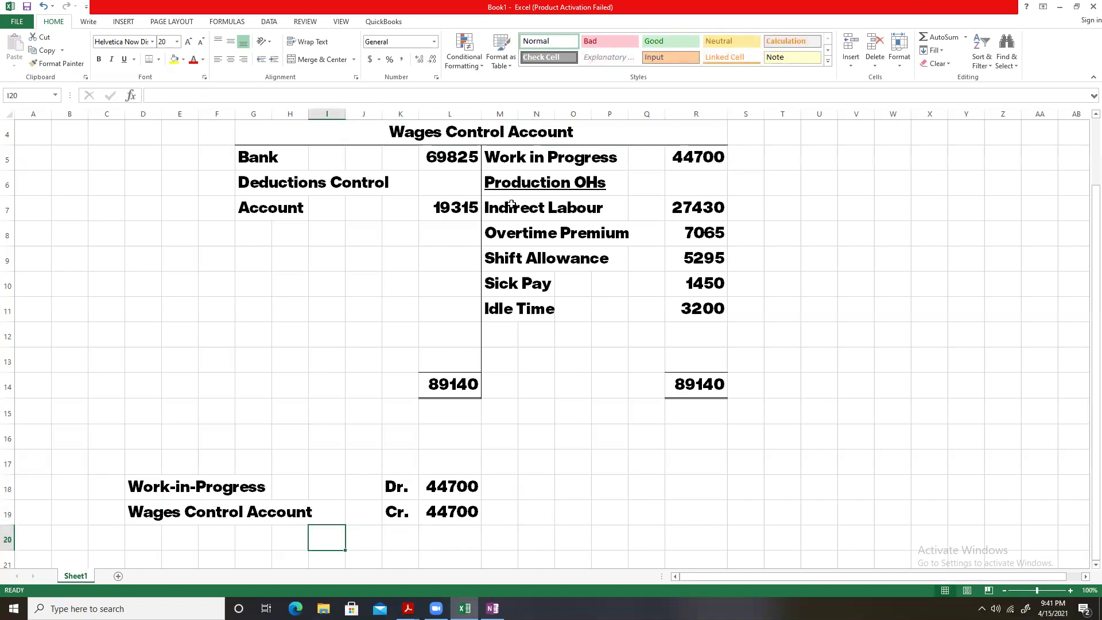
Highlight the production overhead amounts in R7:R11 in yellow and label them Overheads Control Account in S9
drag(697, 206, 708, 310)
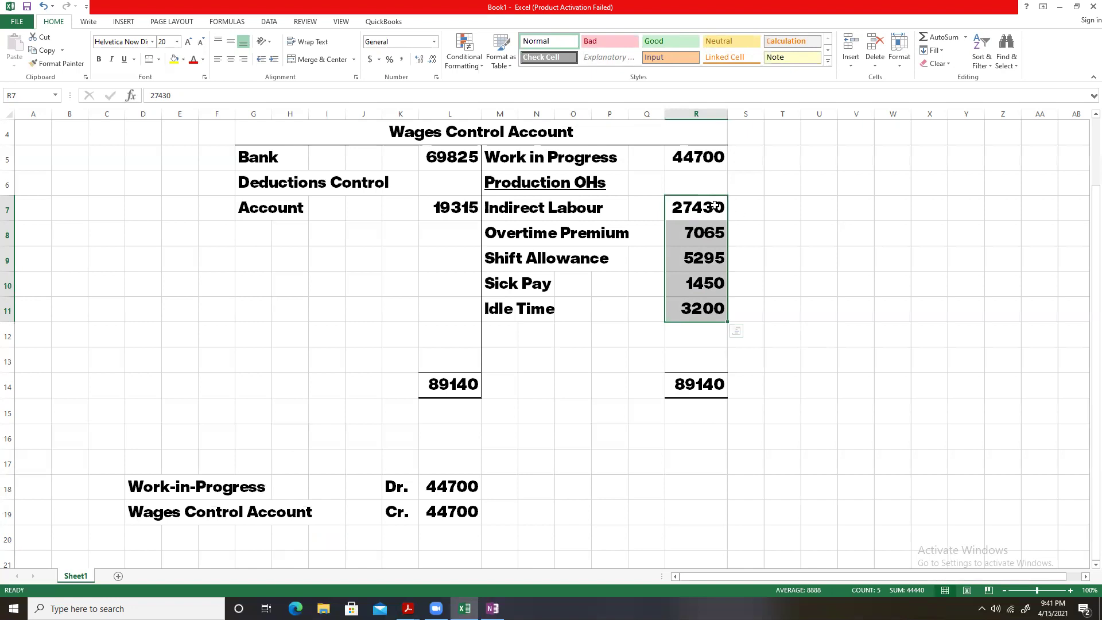
click(174, 59)
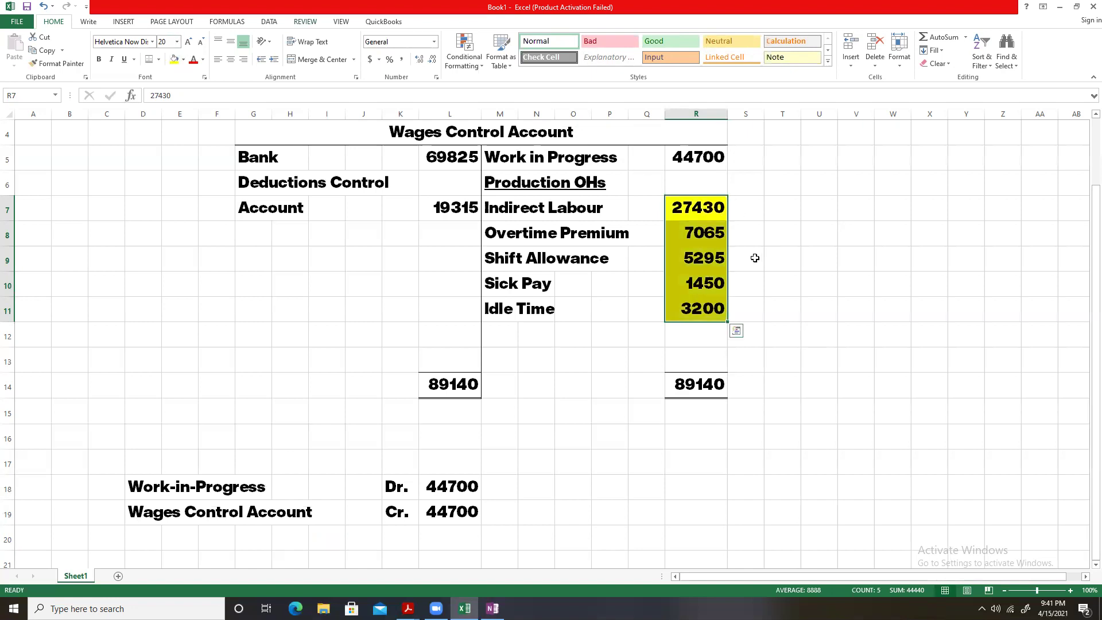
click(755, 260)
text(Over)
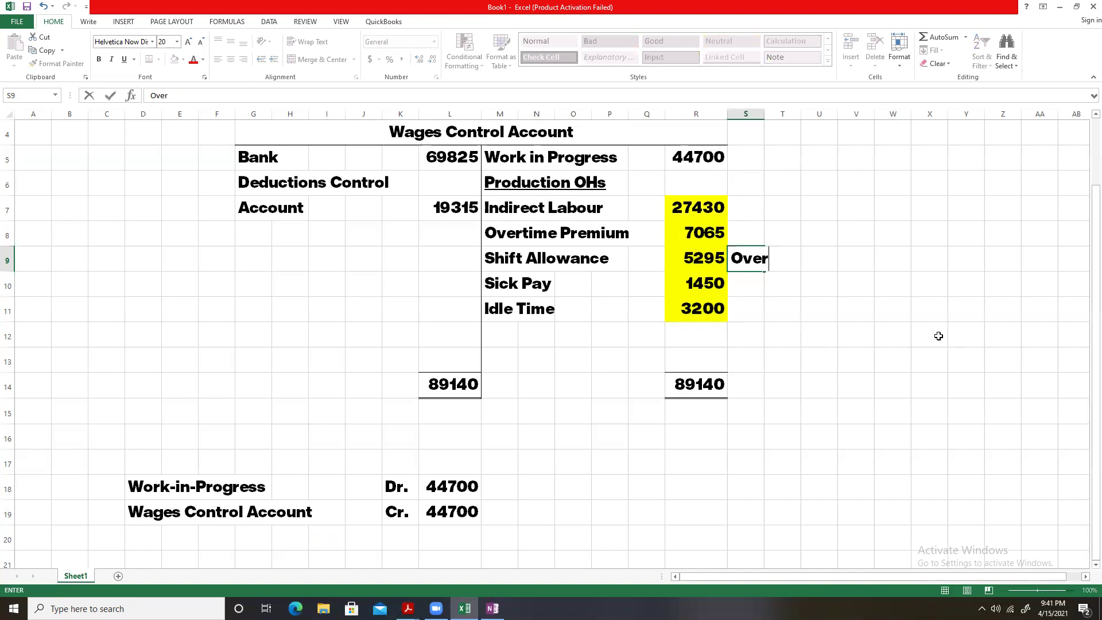
text(heads C)
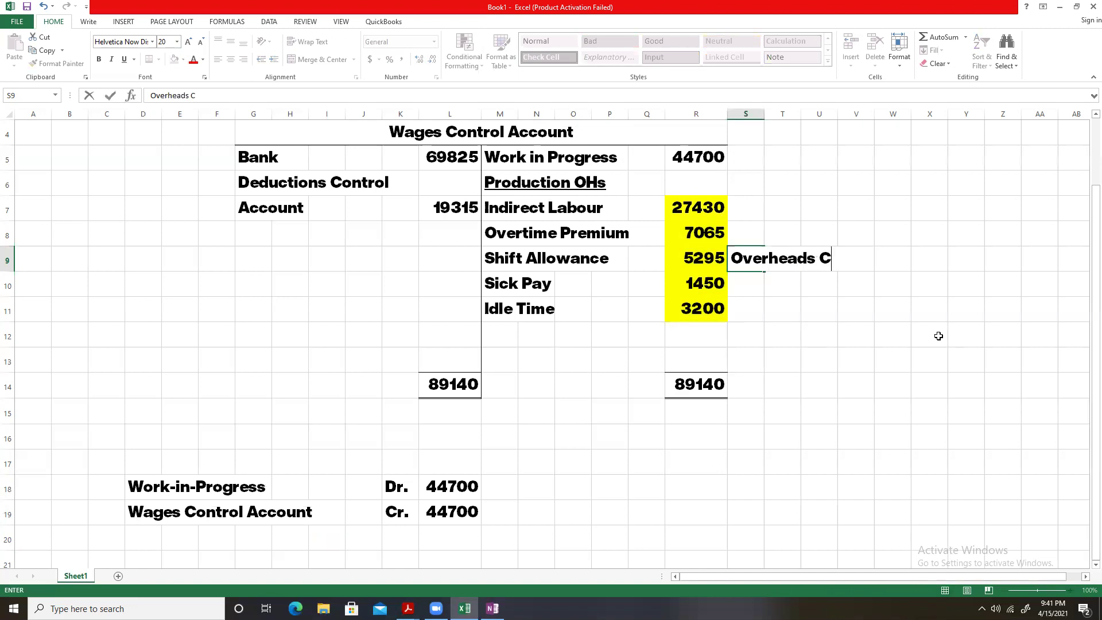
text(ontrol Account)
key(Return)
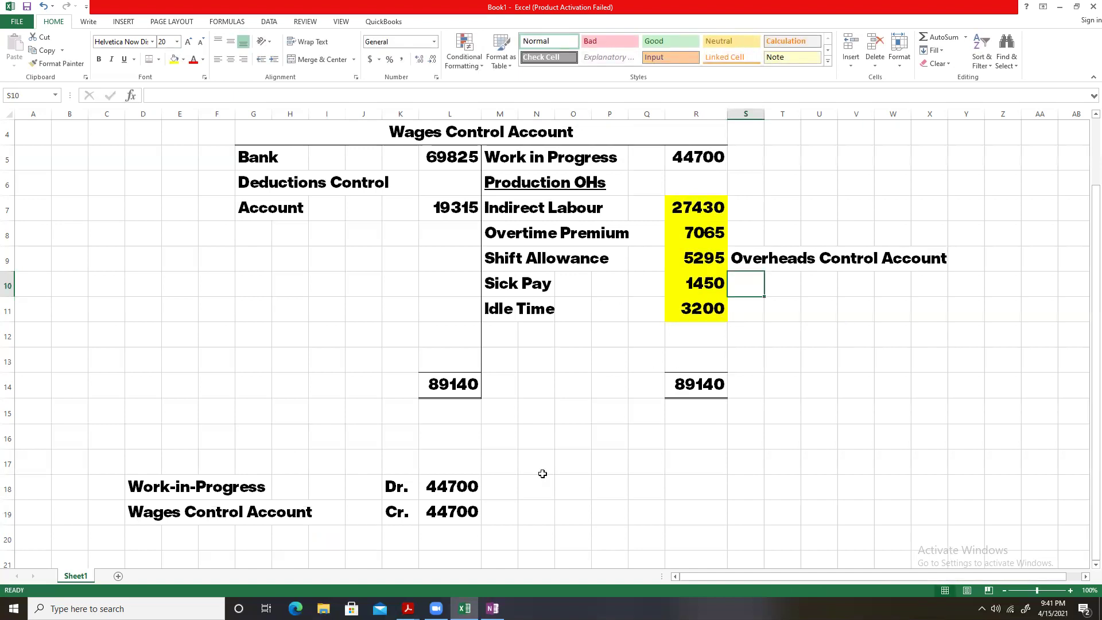
Total the yellow overhead amounts, then enter the second journal's account names: Overheads Control A/C in N18 and Wages Control A/C in N19
click(705, 210)
drag(705, 256, 710, 310)
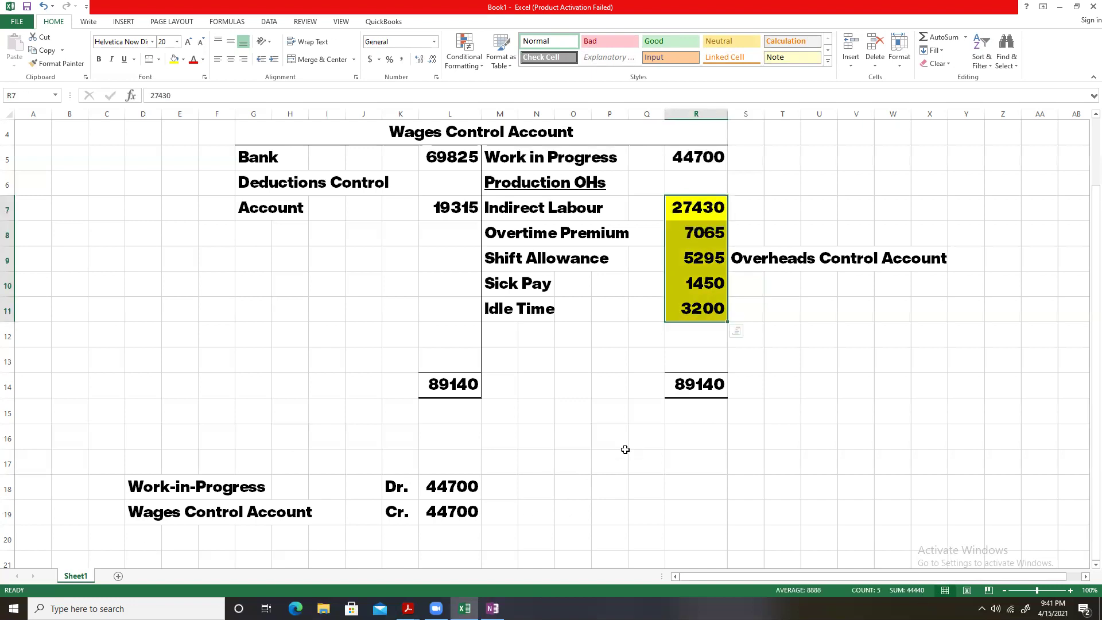
click(542, 490)
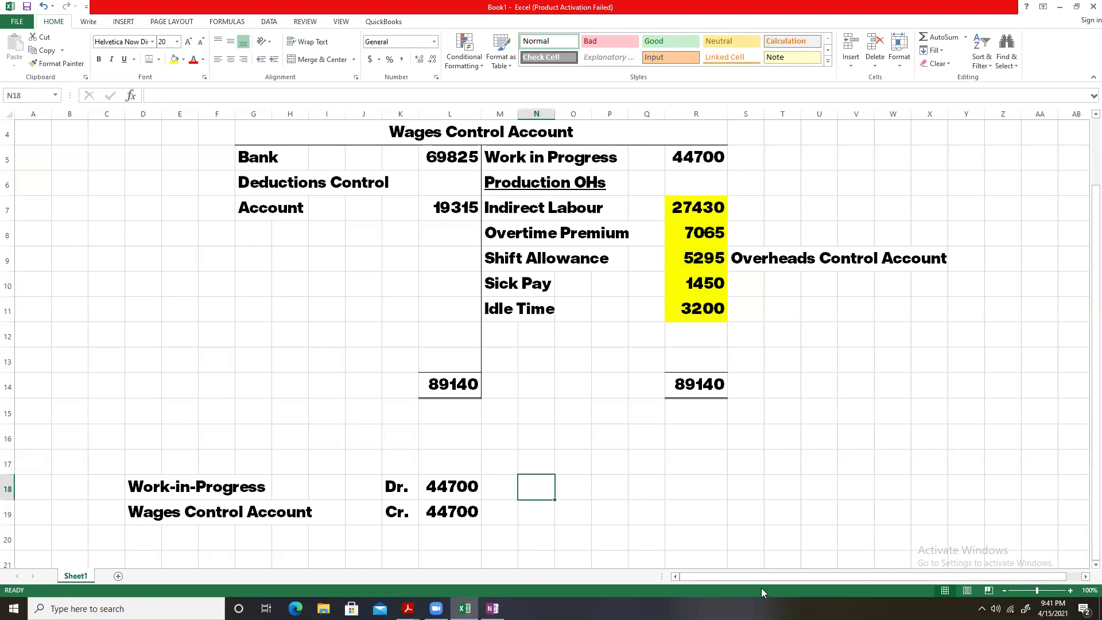
text(Overheads A)
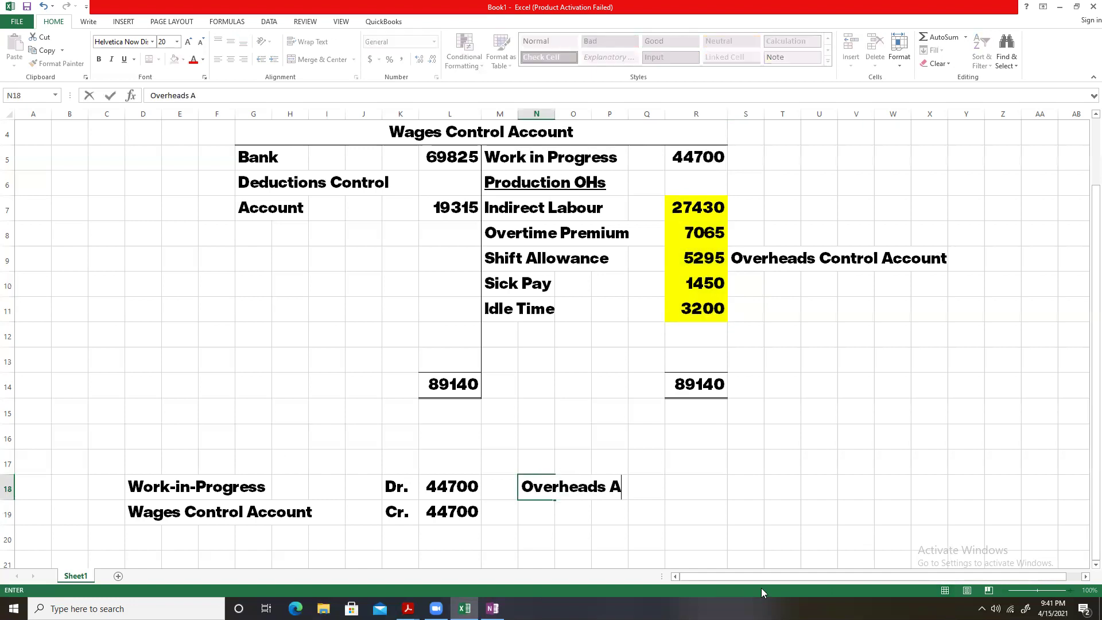
key(BackSpace)
text(Control A/C)
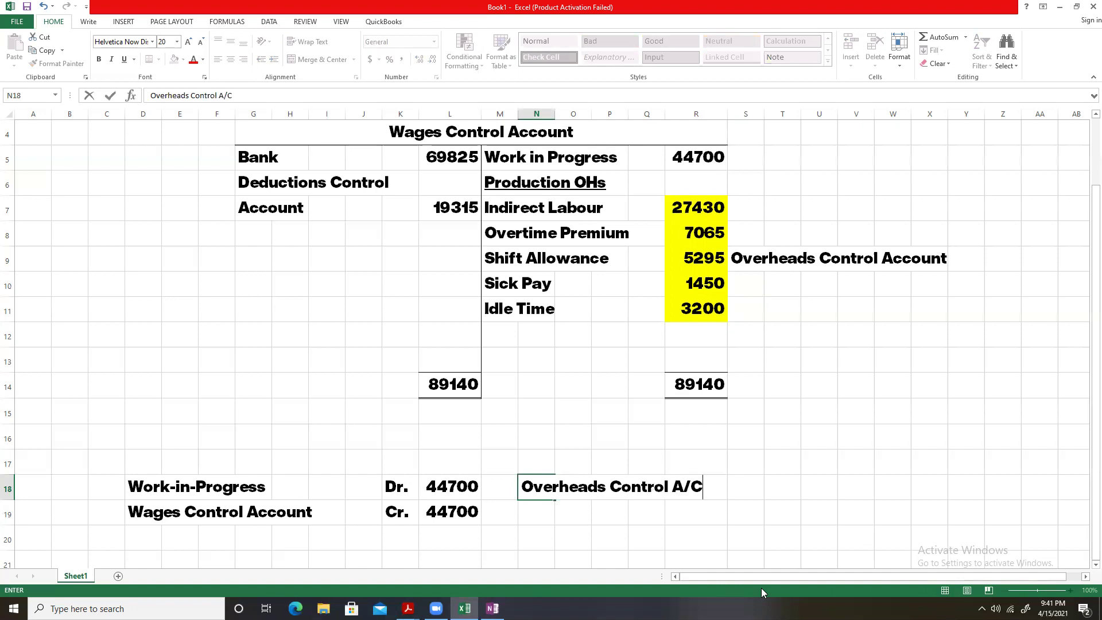
key(Return)
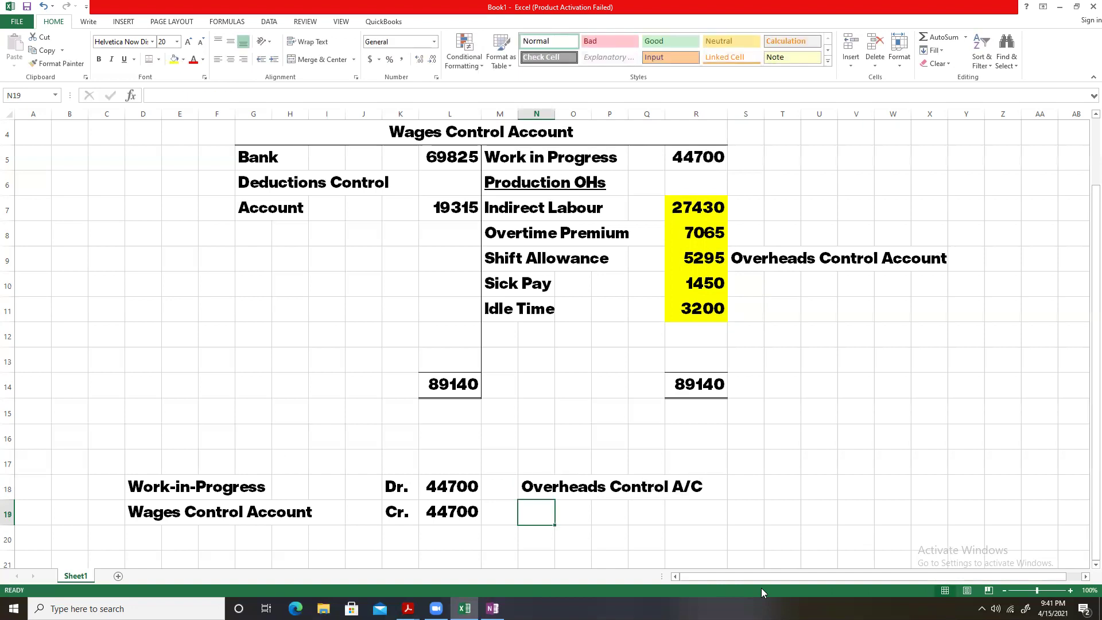
text(Wa)
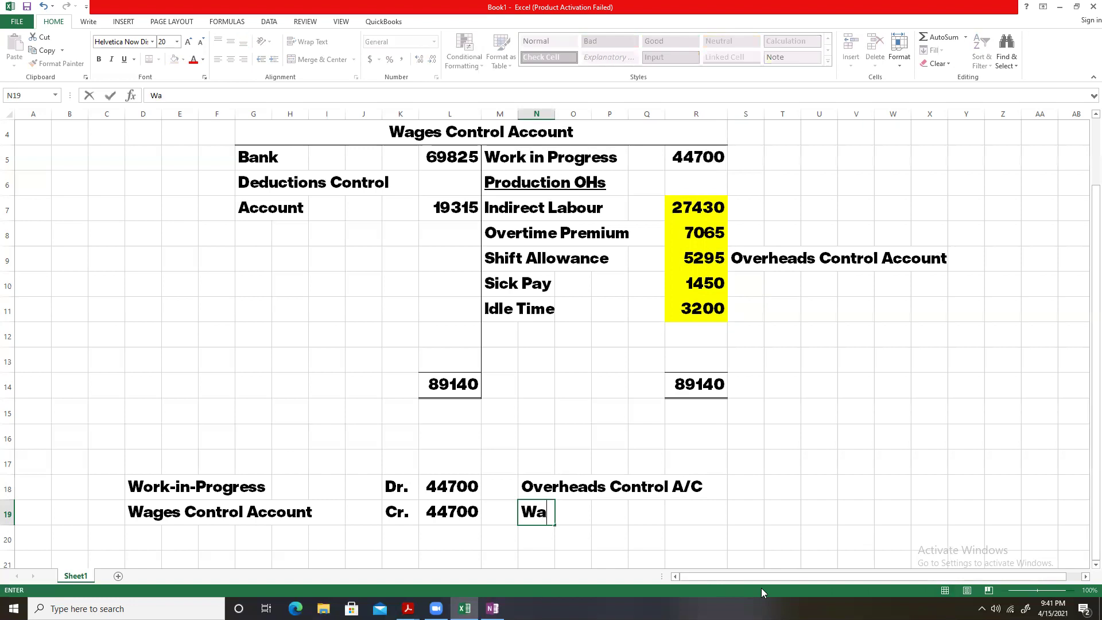
text(ges Control)
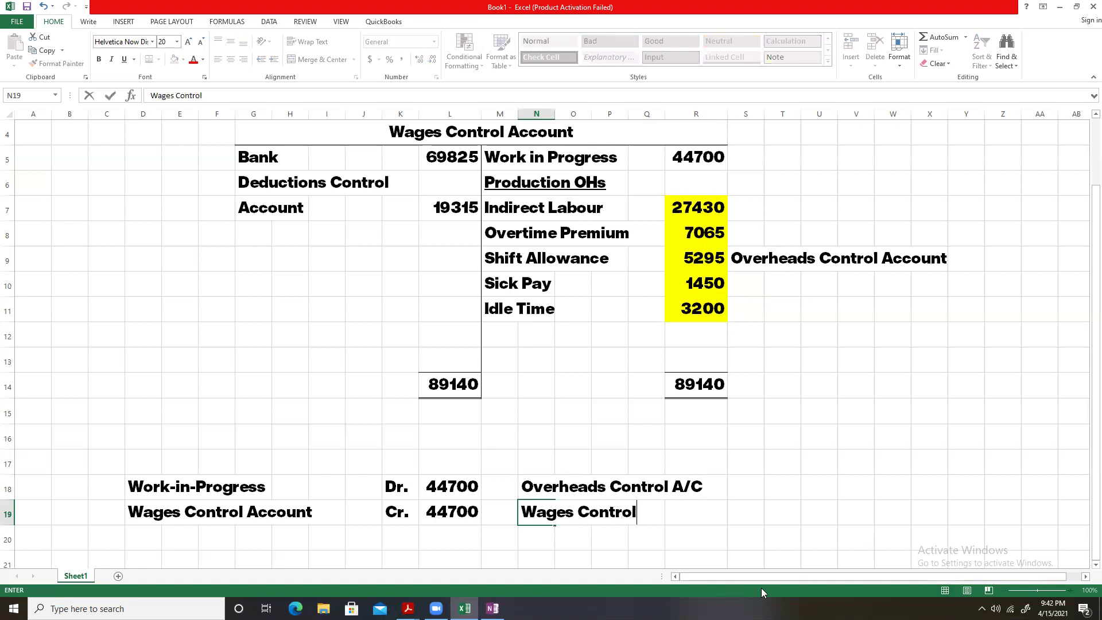
text( A/C)
key(Return)
Mark the second journal's lines with Dr. in S18 for Overheads Control A/C and Cr. in S19 for Wages Control A/C
key(Up)
key(Up)
key(Right)
key(Right)
key(Right)
key(Right)
key(Right)
text(Dr.)
key(Return)
text(Cr.)
key(Return)
Enter 44440 in T18 as the debit amount for Overheads Control A/C
key(Up)
key(Up)
key(Right)
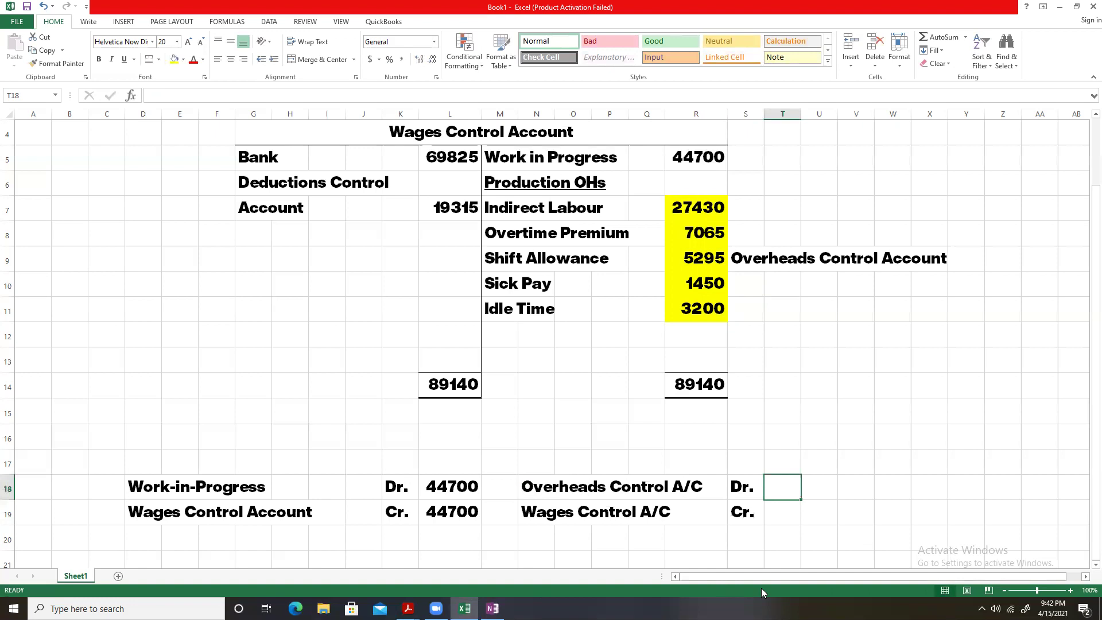
text(44)
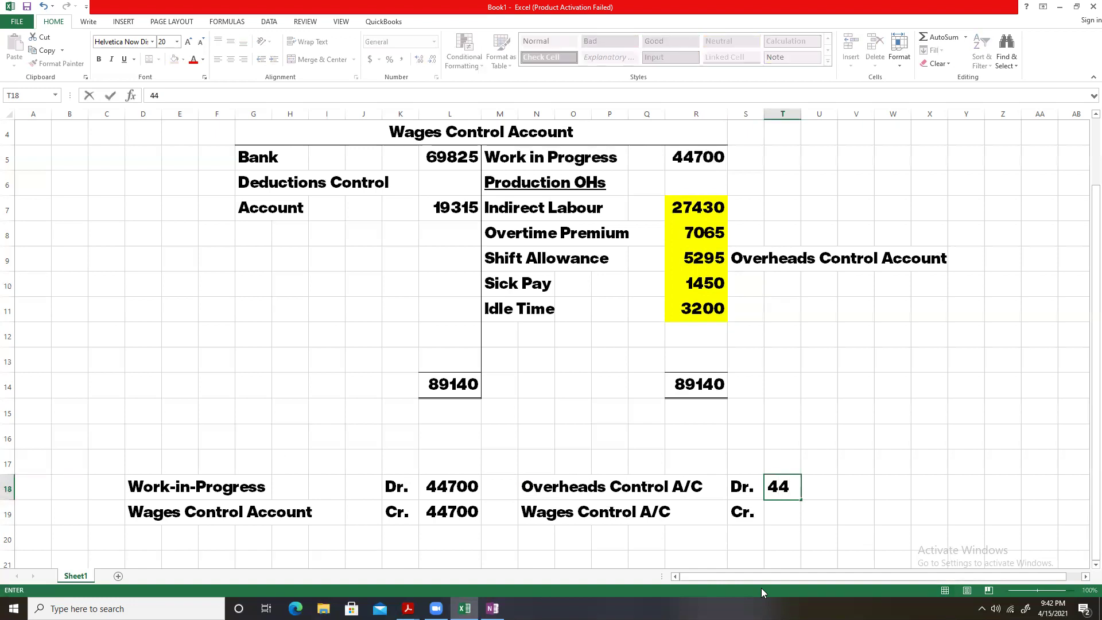
text(440)
key(Return)
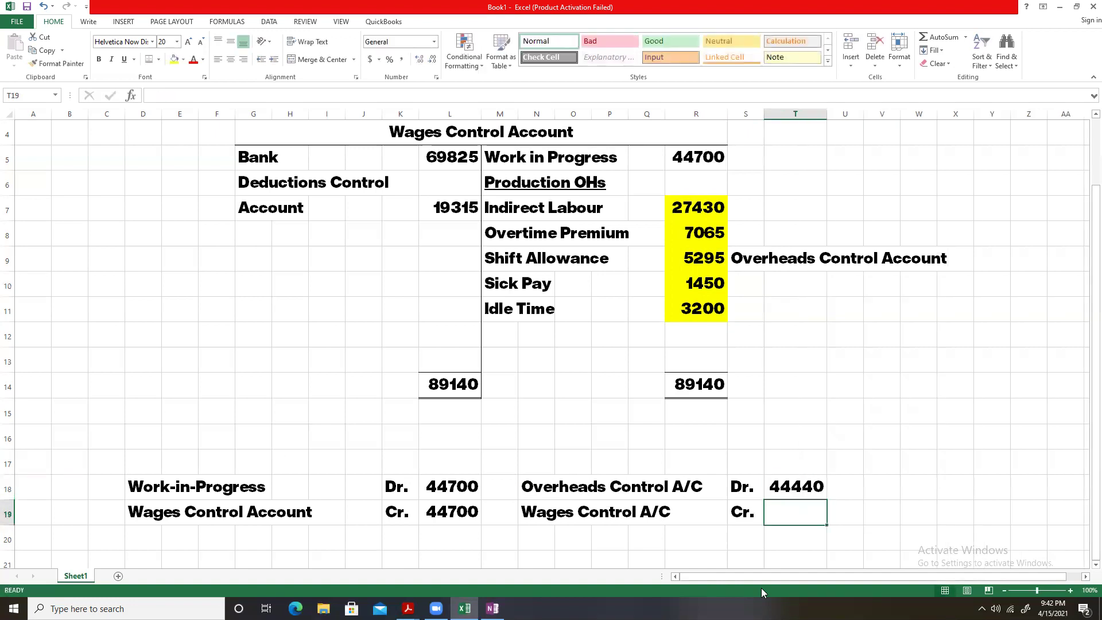
Calculate the Wages Control A/C credit amount in T19 with the formula =R14-R5
text(=)
click(705, 387)
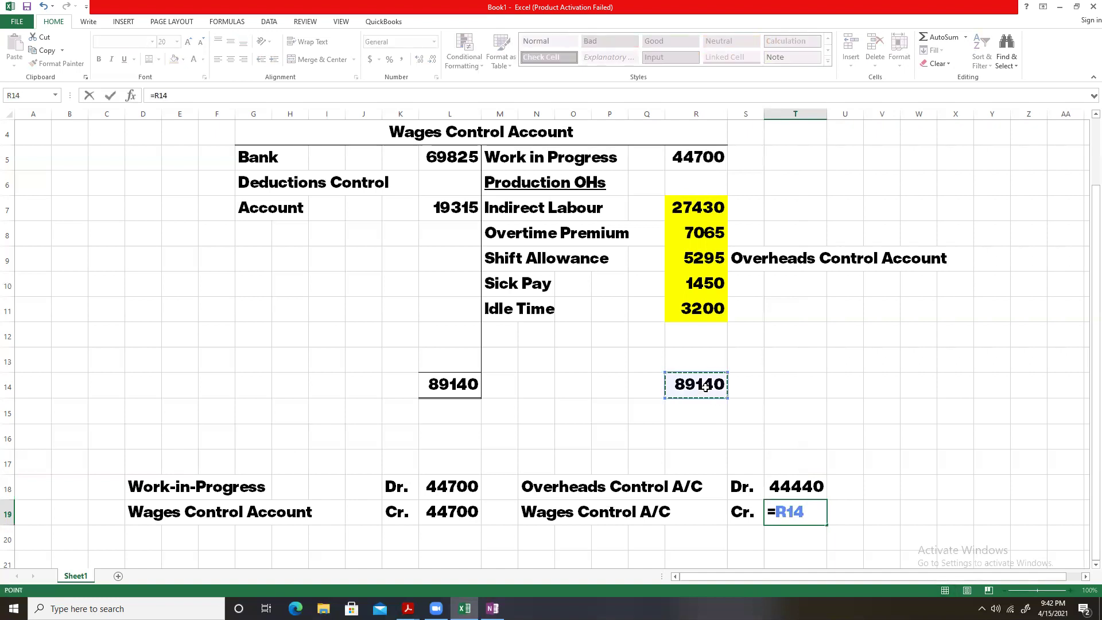
text(-)
click(690, 160)
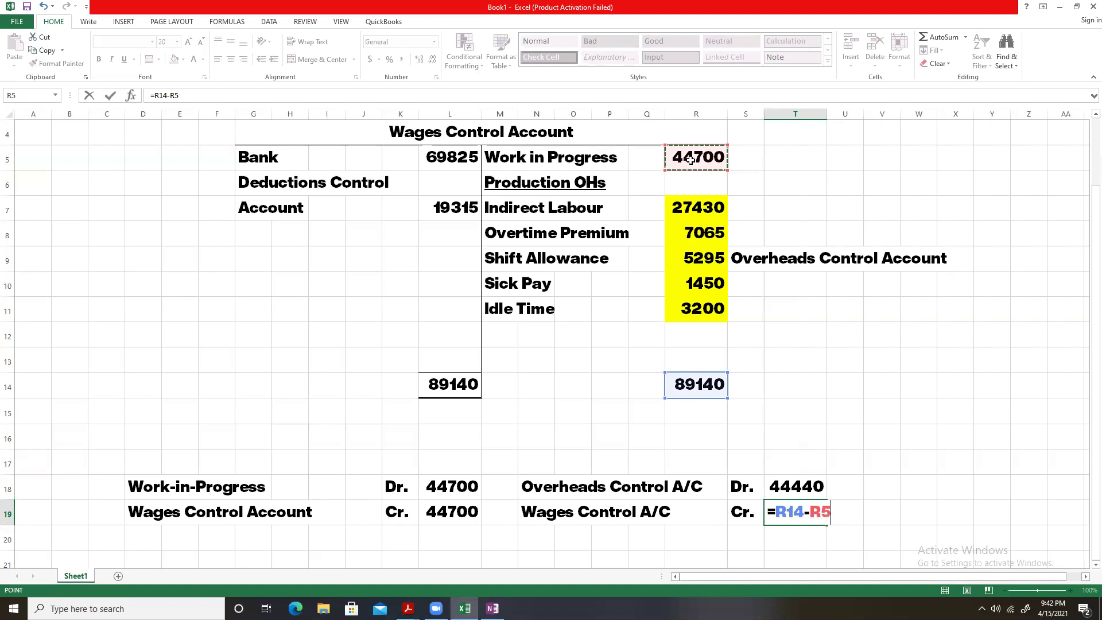
key(Return)
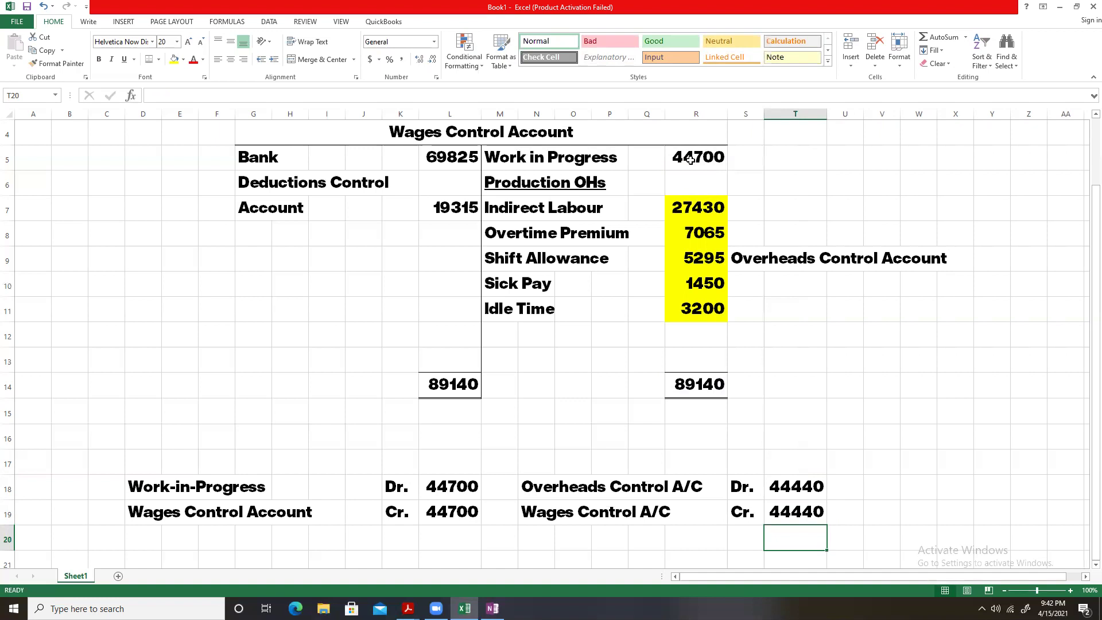
Switch to F2 Bpp kit 2020.pdf in Acrobat Reader and find question 6.8 on X Co's wages costs
mouse_move(408, 609)
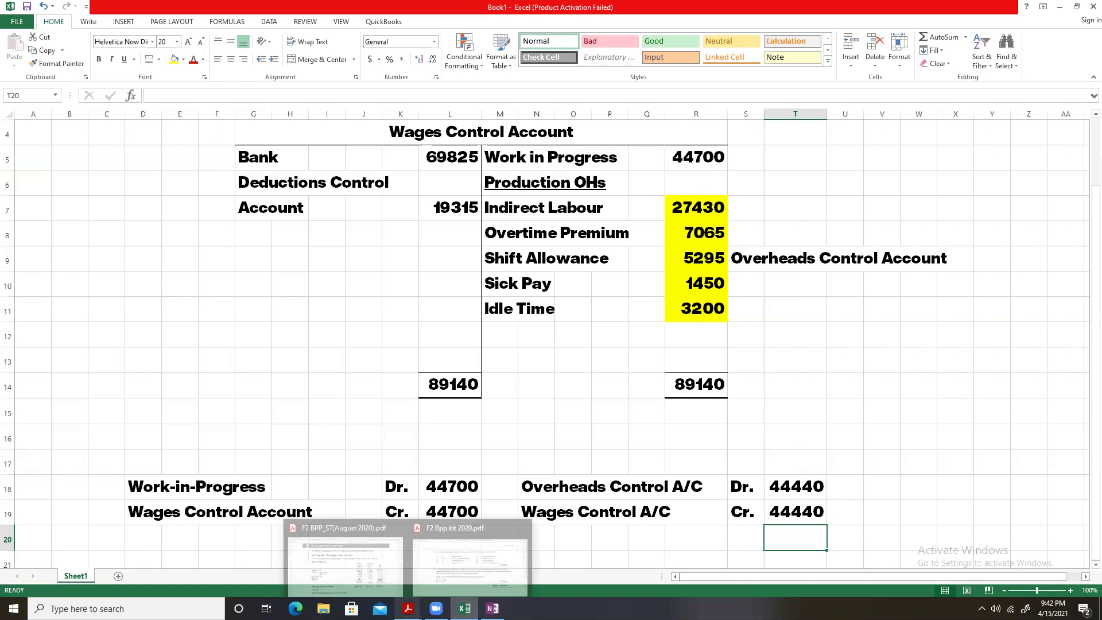
click(462, 554)
scroll(504, 367, up, 10)
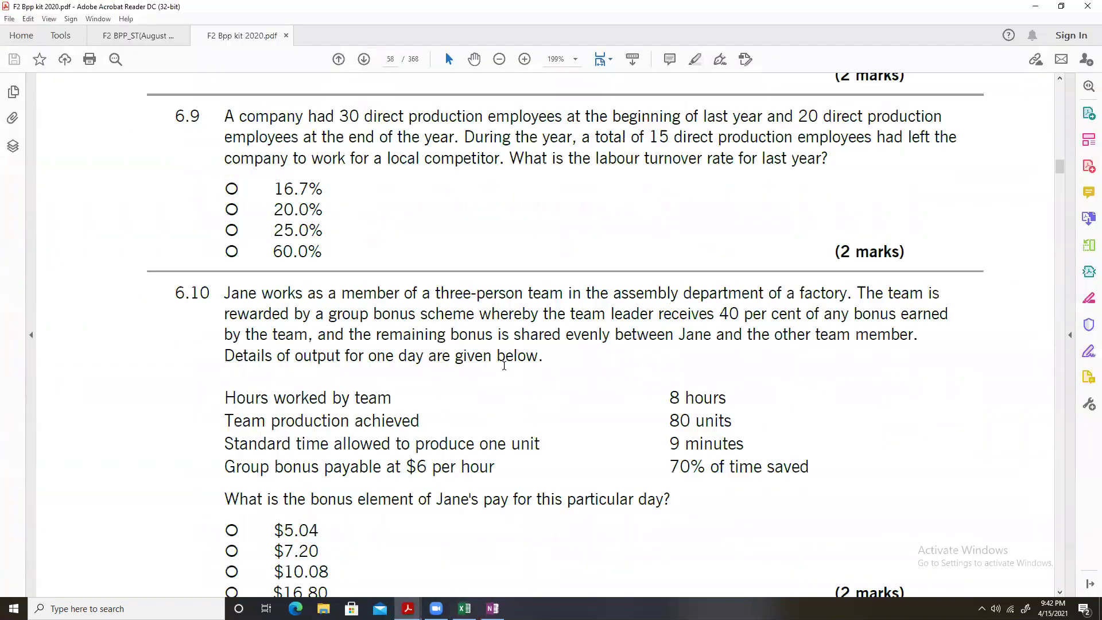
scroll(504, 367, down, 5)
scroll(504, 369, up, 10)
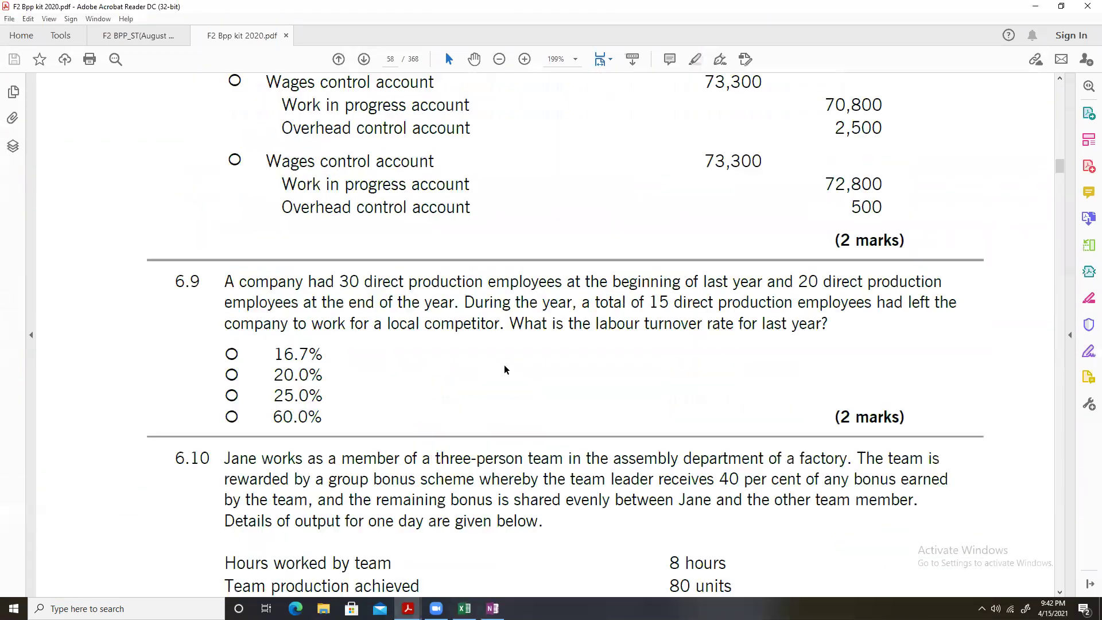
scroll(506, 369, up, 5)
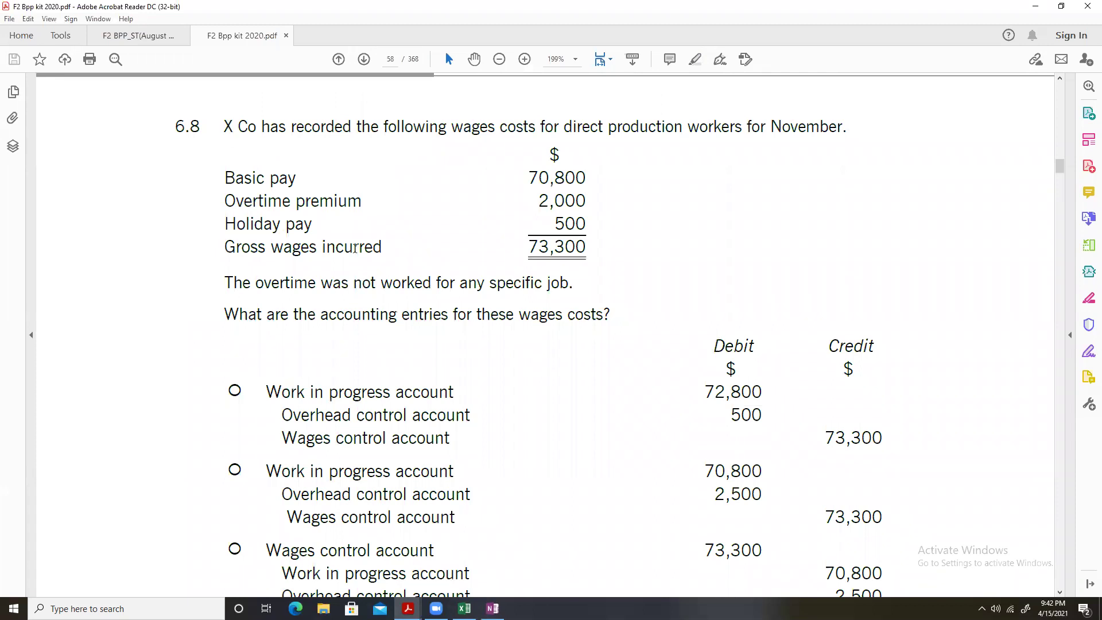
Read question 6.8's wages cost statement, the note on the overtime and the debit and credit answer options
double_click(457, 127)
drag(517, 127, 520, 128)
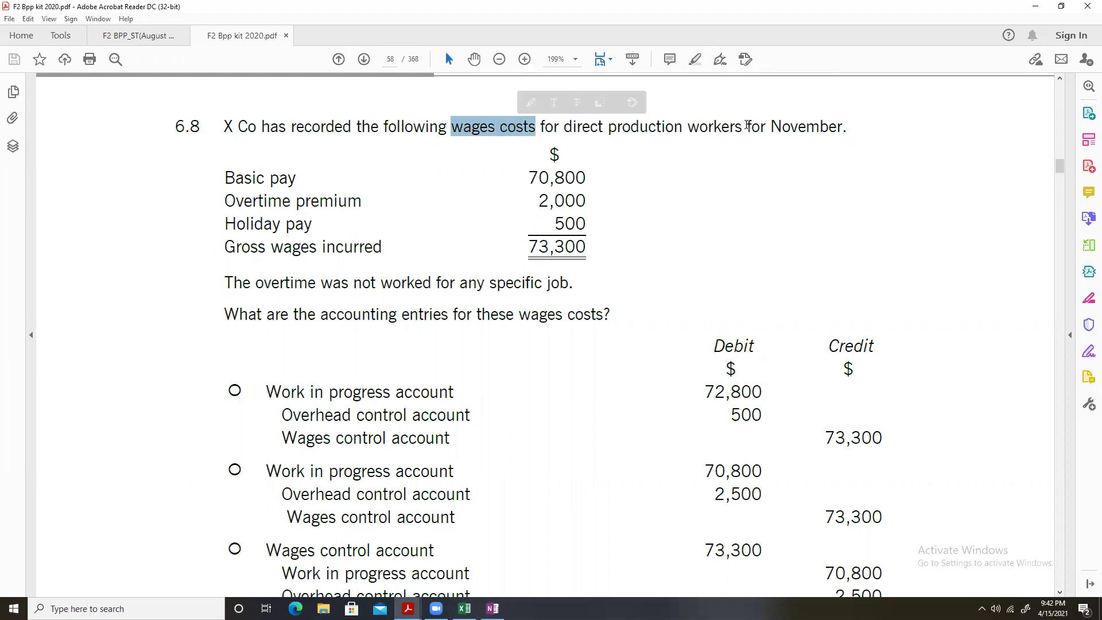
drag(747, 126, 850, 139)
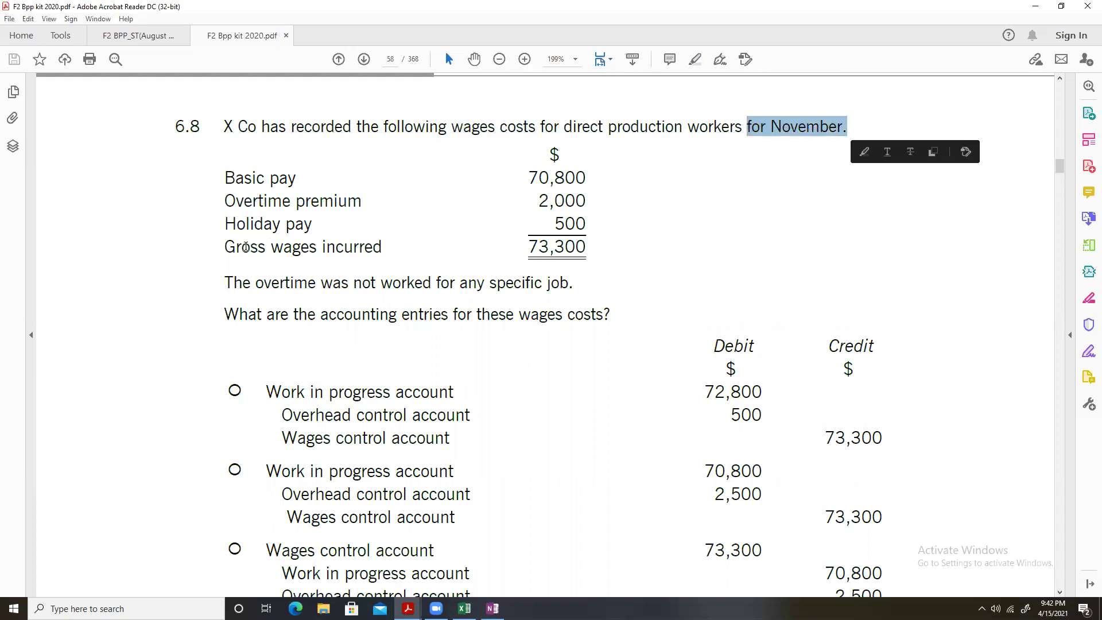
mouse_move(224, 282)
mouse_down()
mouse_move(577, 283)
mouse_move(225, 282)
mouse_up()
click(363, 329)
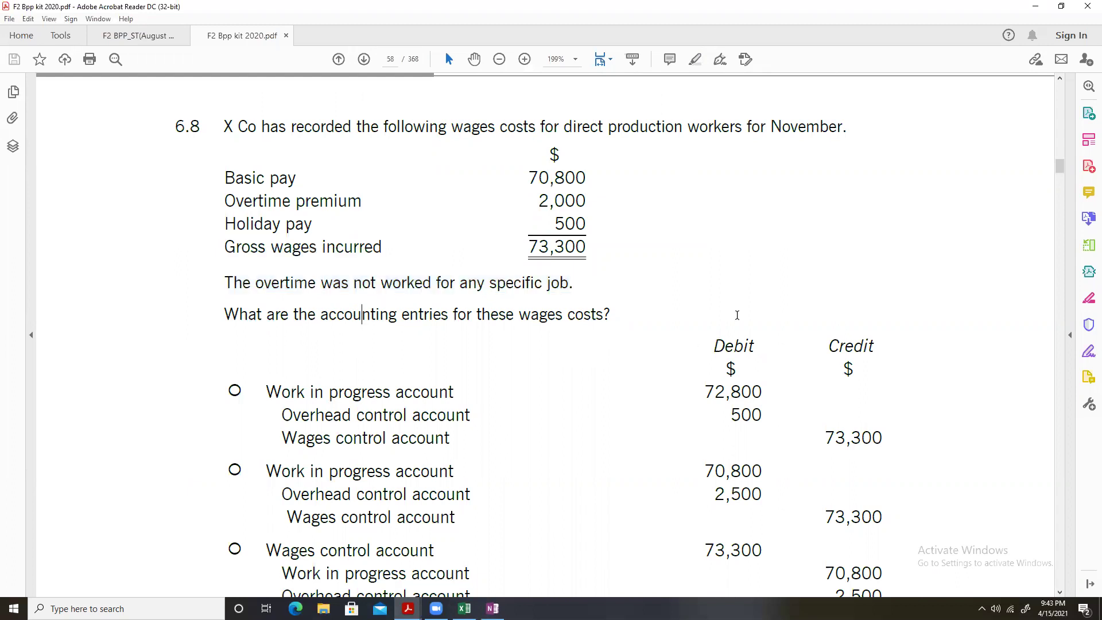
drag(225, 285, 561, 288)
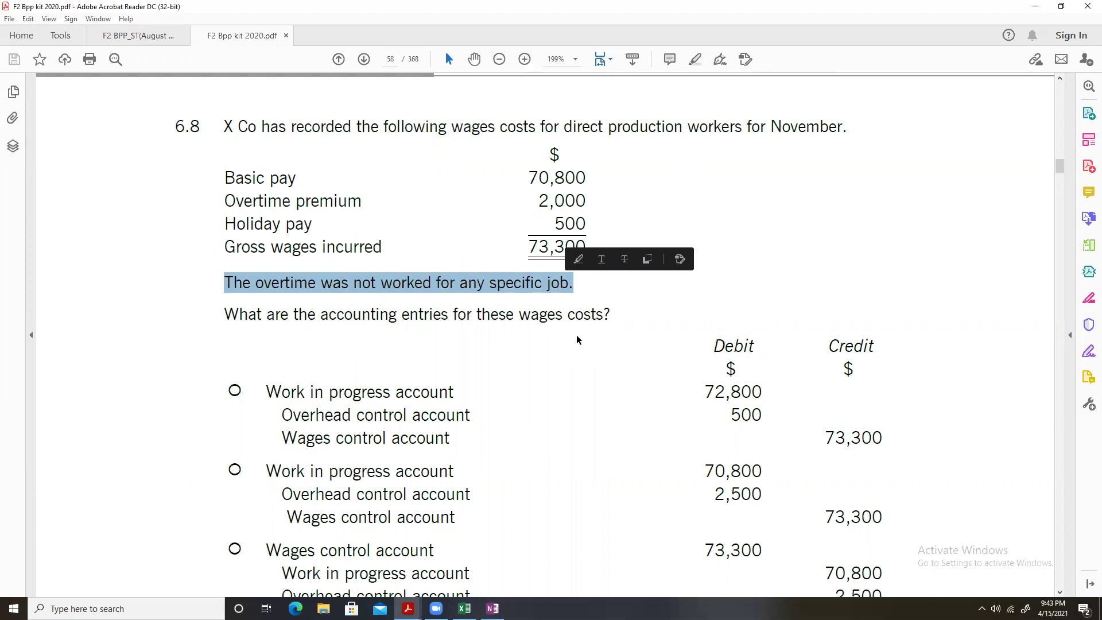
scroll(576, 336, down, 3)
scroll(574, 338, down, 2)
scroll(572, 334, up, 4)
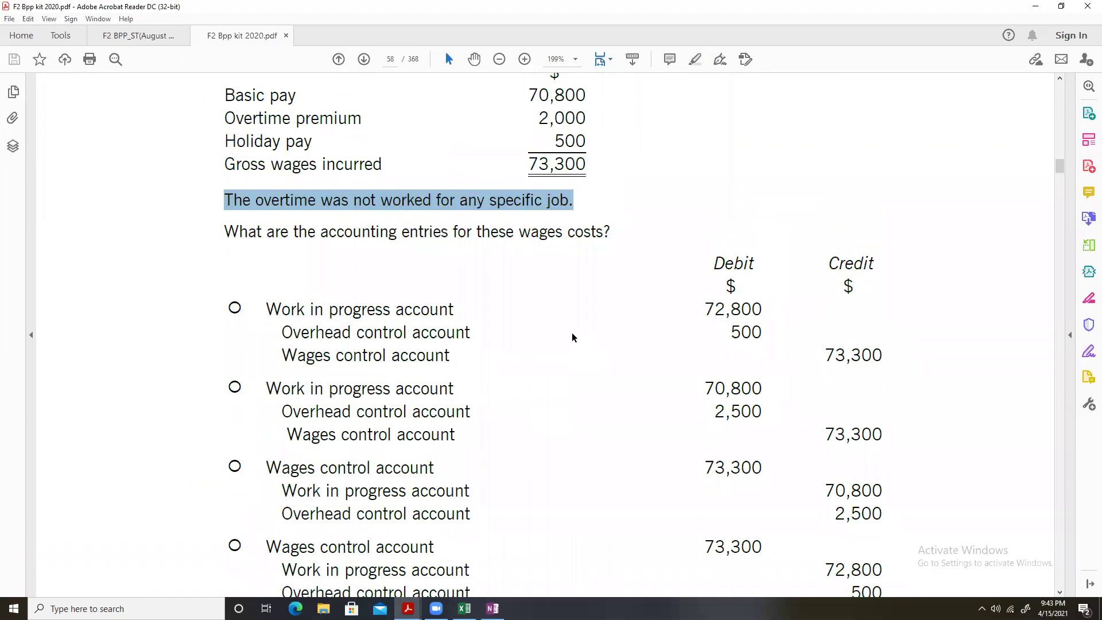
scroll(572, 334, down, 1)
scroll(571, 335, down, 3)
scroll(570, 336, up, 4)
click(613, 226)
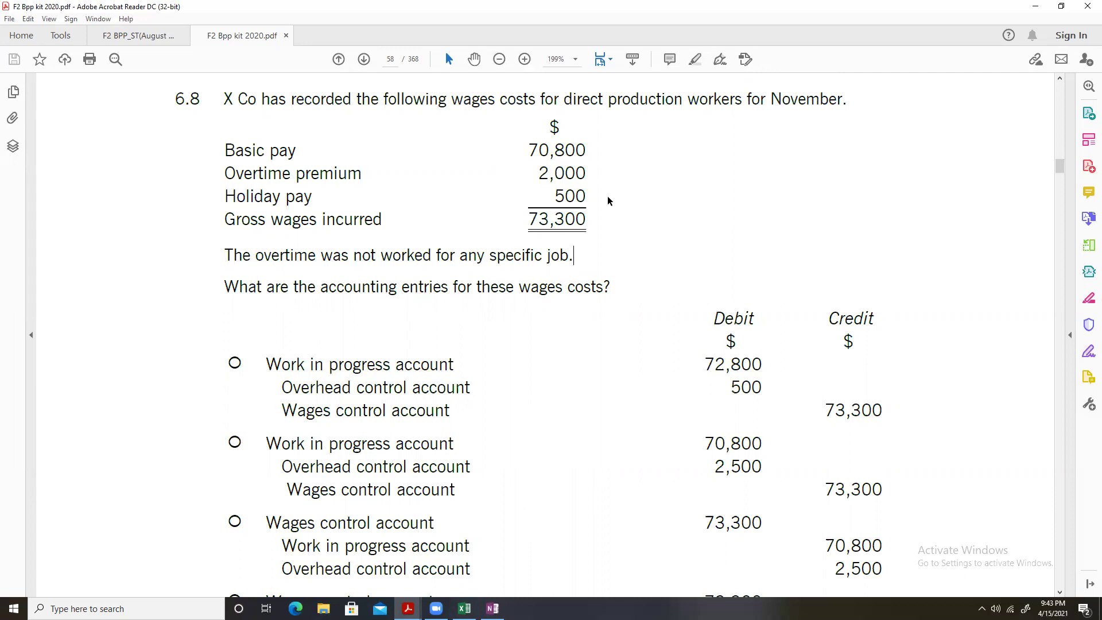
Examine the basic pay, overtime premium and holiday pay amounts in question 6.8 against the answer options
drag(525, 153, 585, 150)
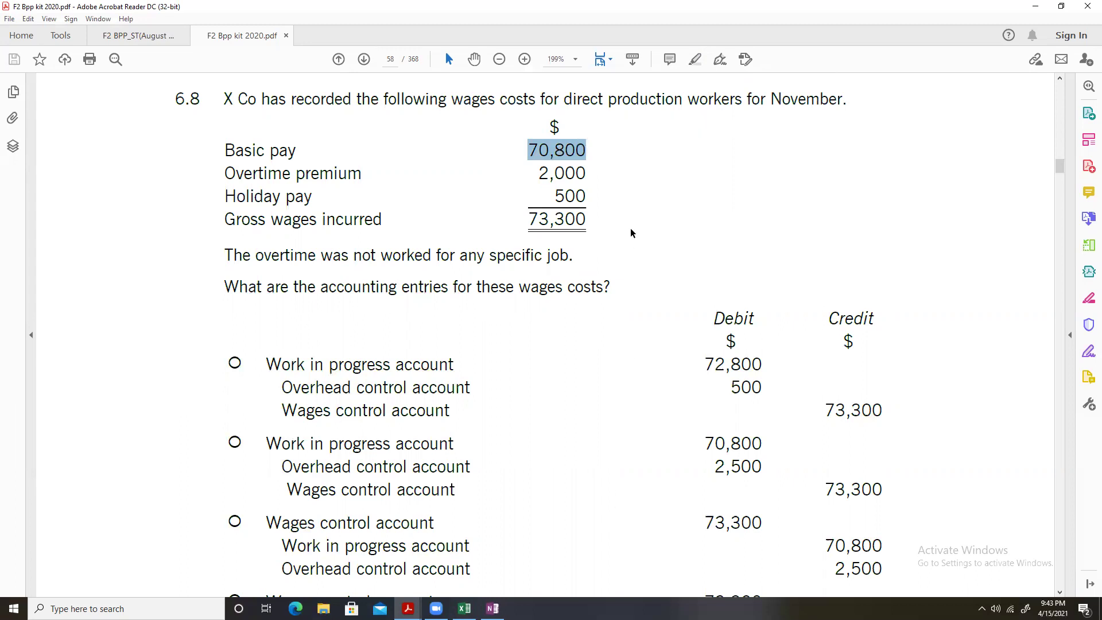
key(Right)
click(554, 179)
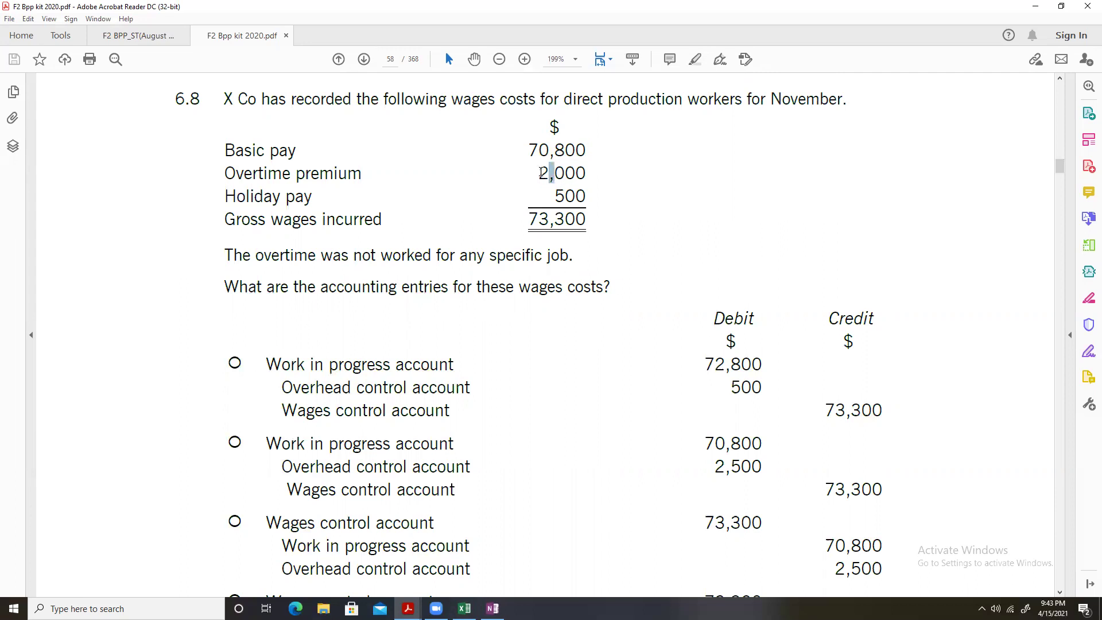
drag(580, 185, 584, 194)
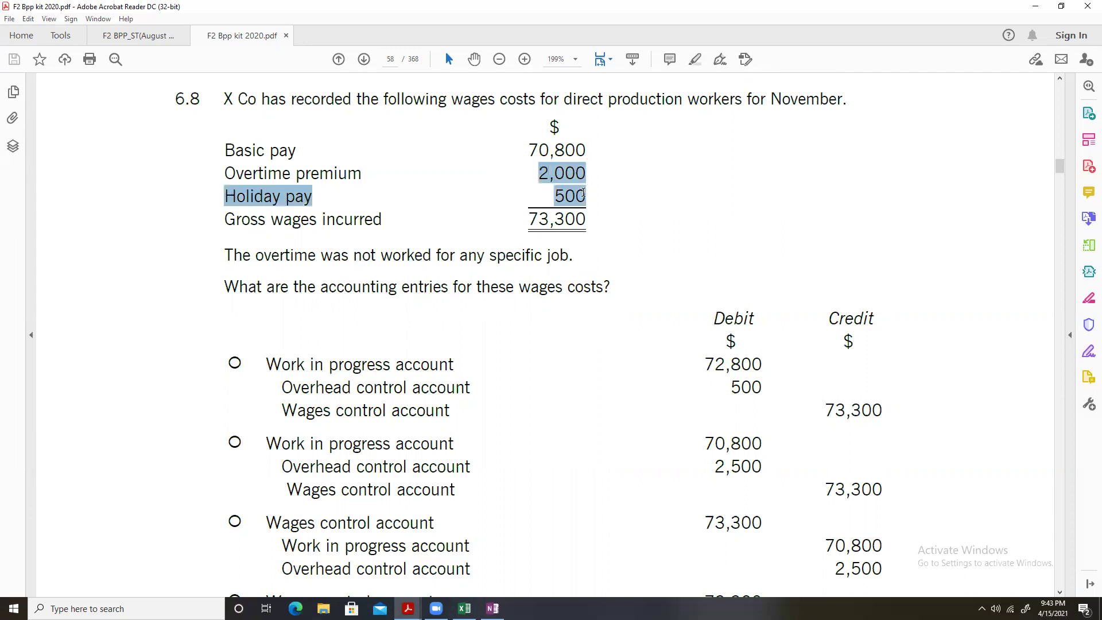
drag(224, 172, 587, 197)
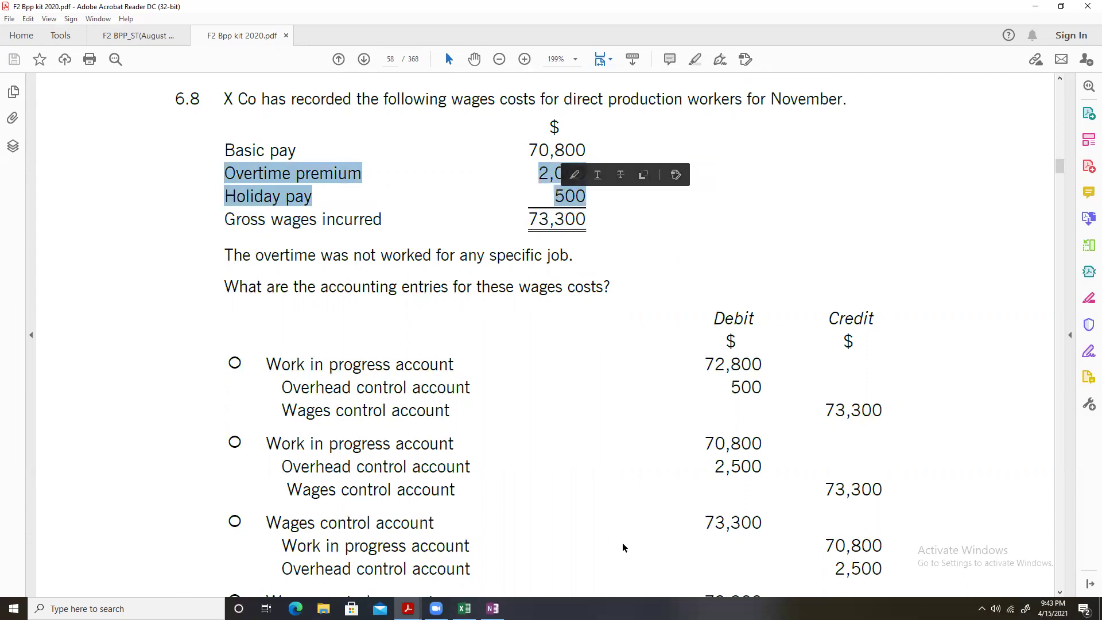
click(547, 287)
drag(556, 172, 517, 186)
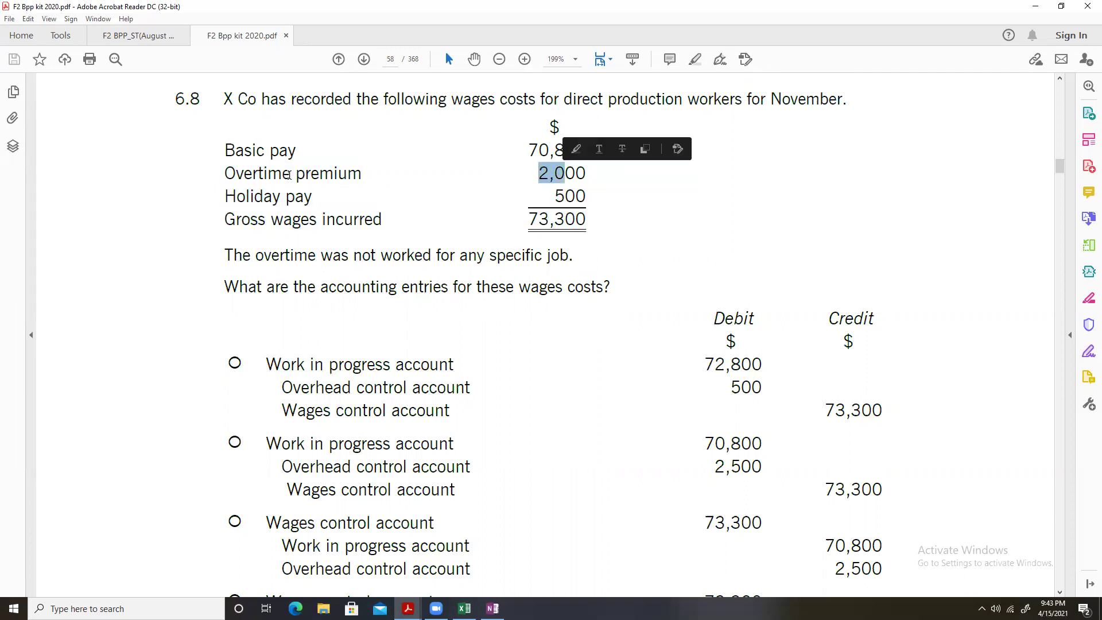
drag(224, 173, 539, 205)
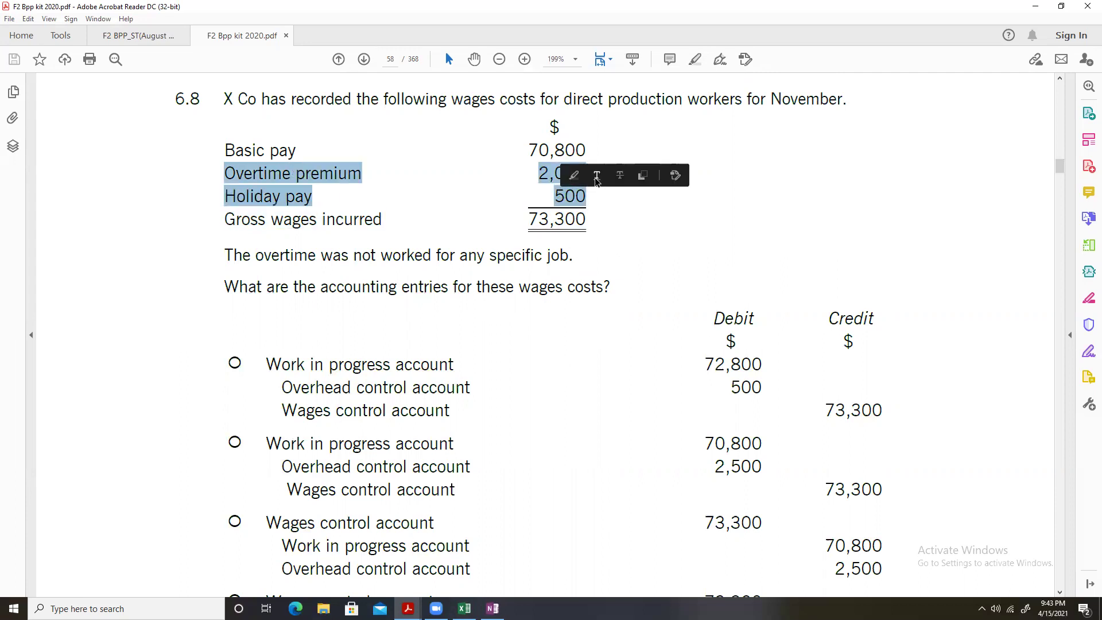
drag(527, 151, 581, 152)
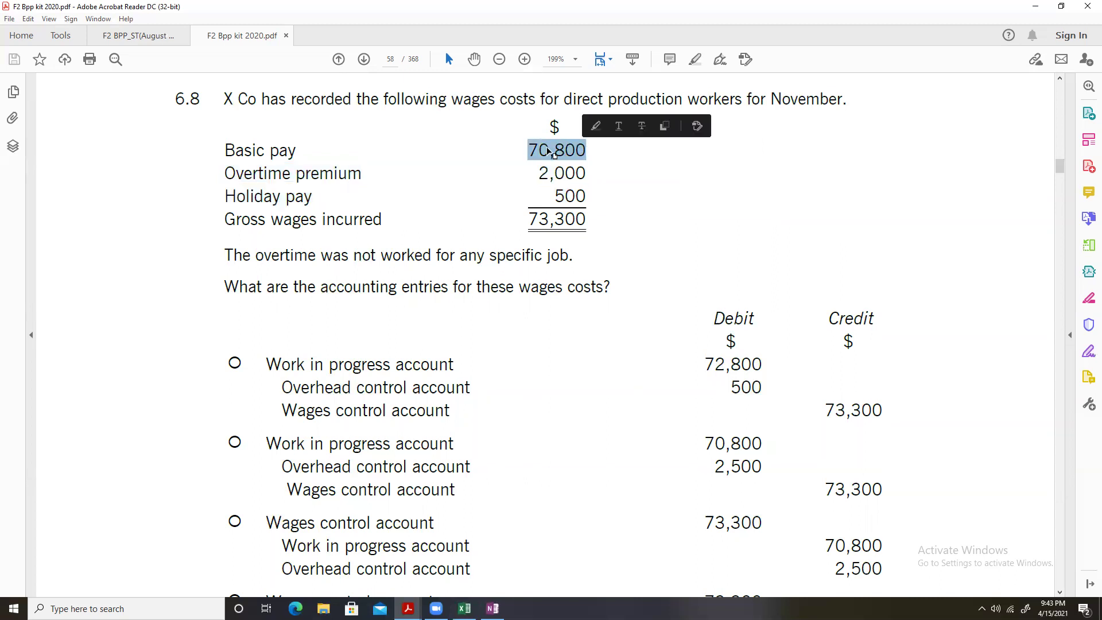
scroll(548, 151, down, 3)
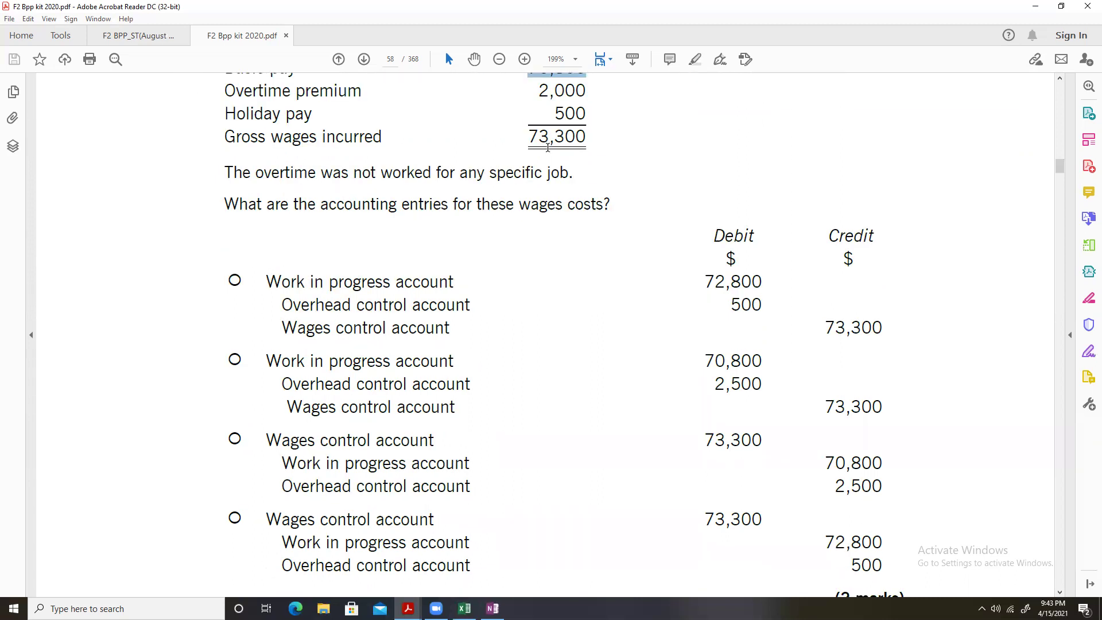
scroll(548, 147, up, 2)
click(593, 501)
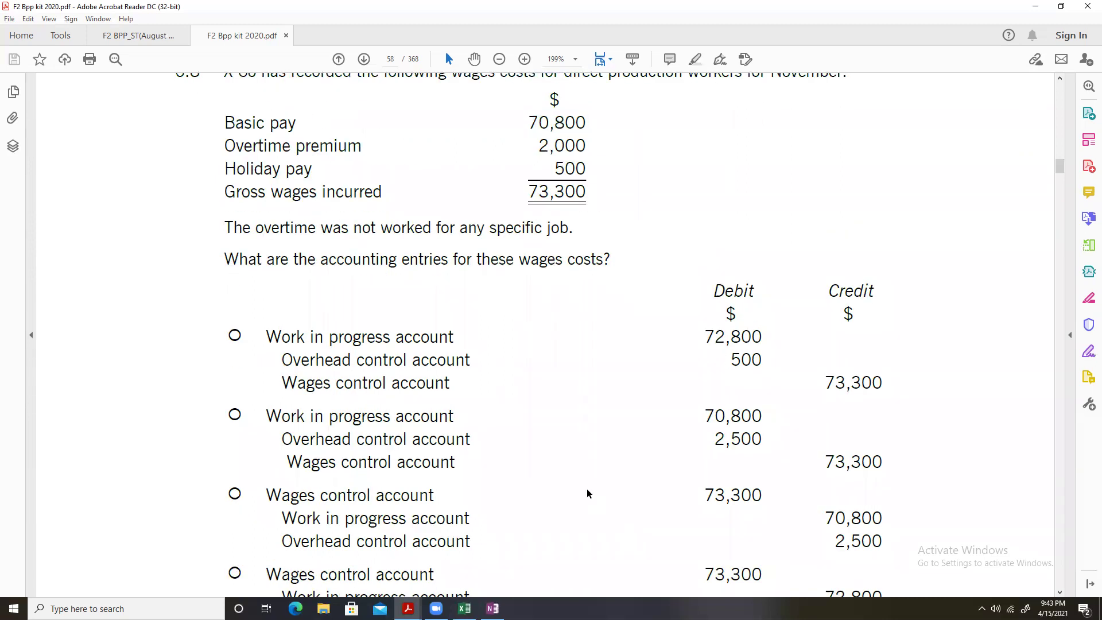